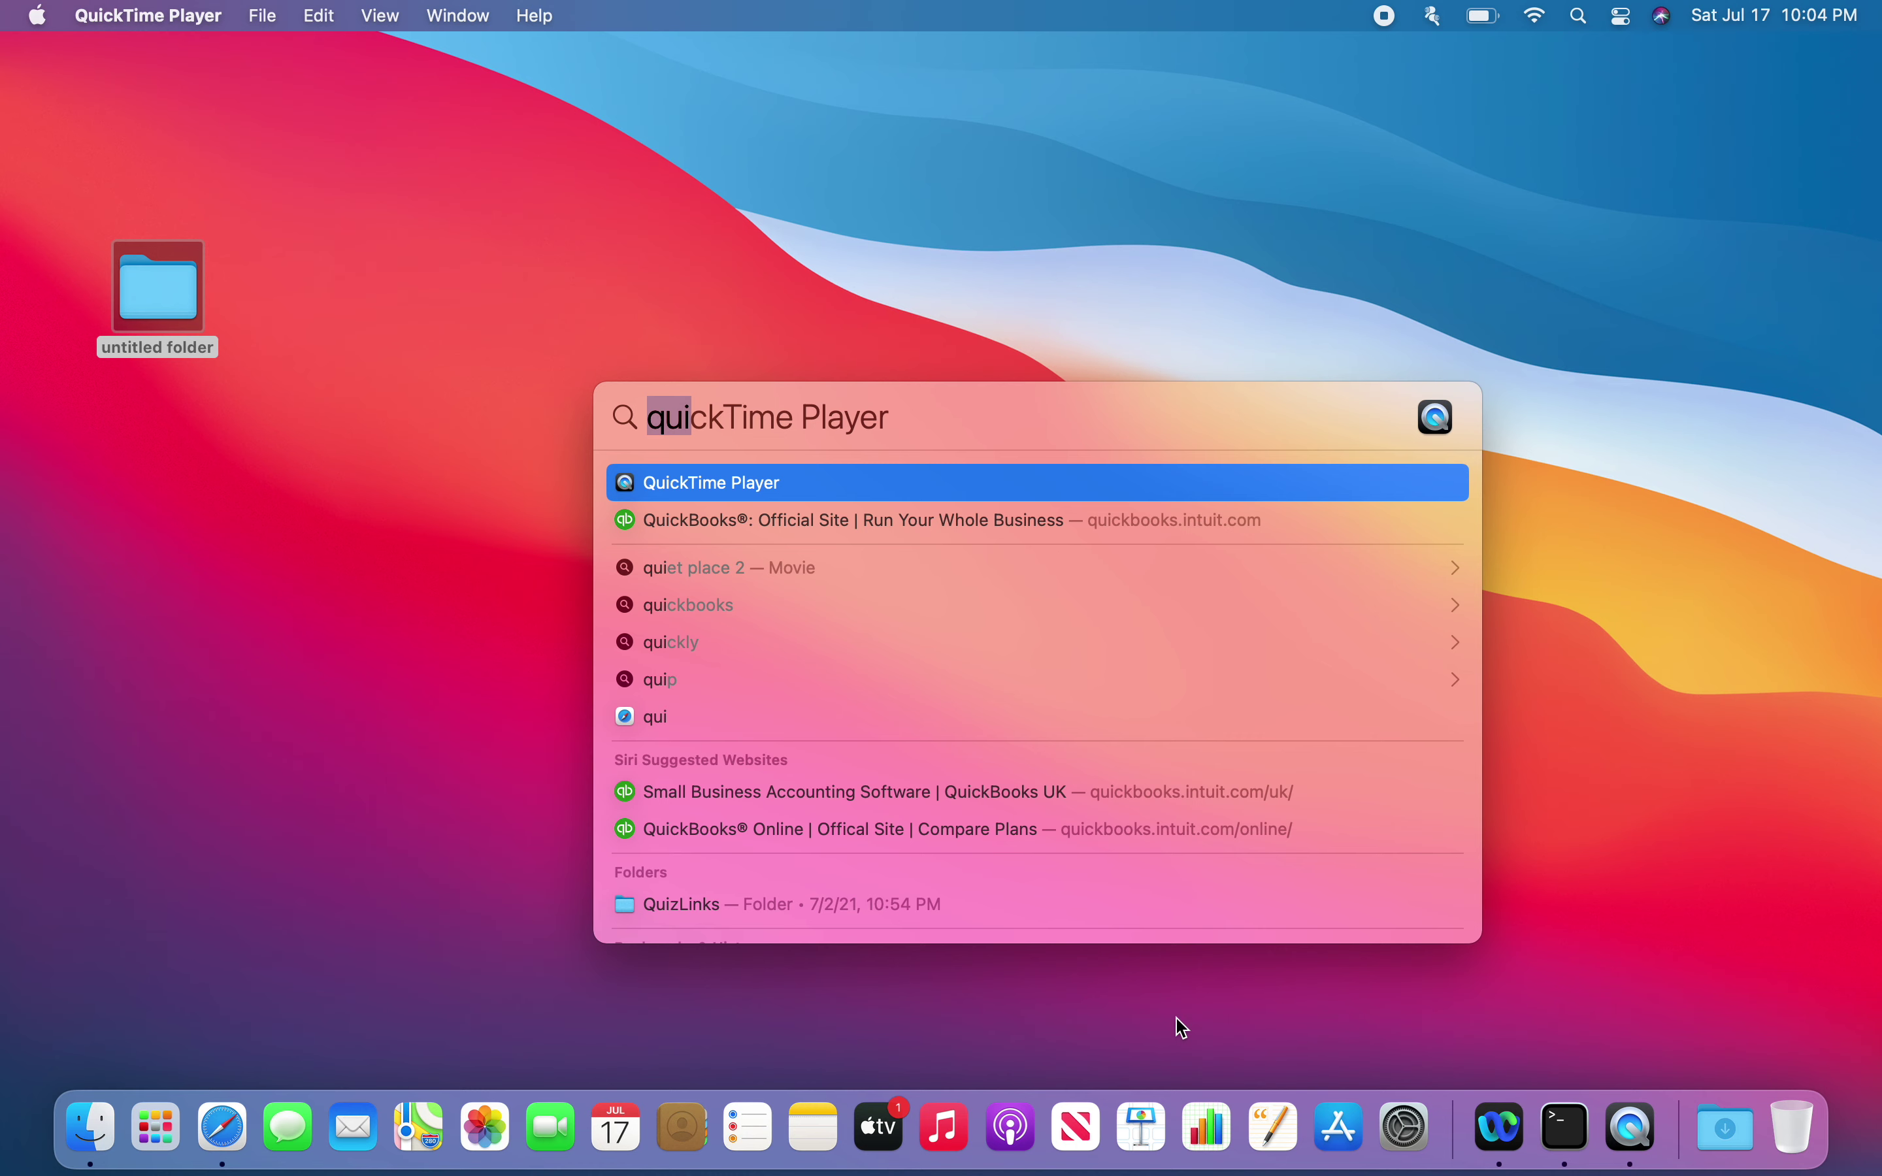
# Open Terminal and check for an existing conda installation with conda --version and conda list, then close the window
pyautogui.write('terminal')
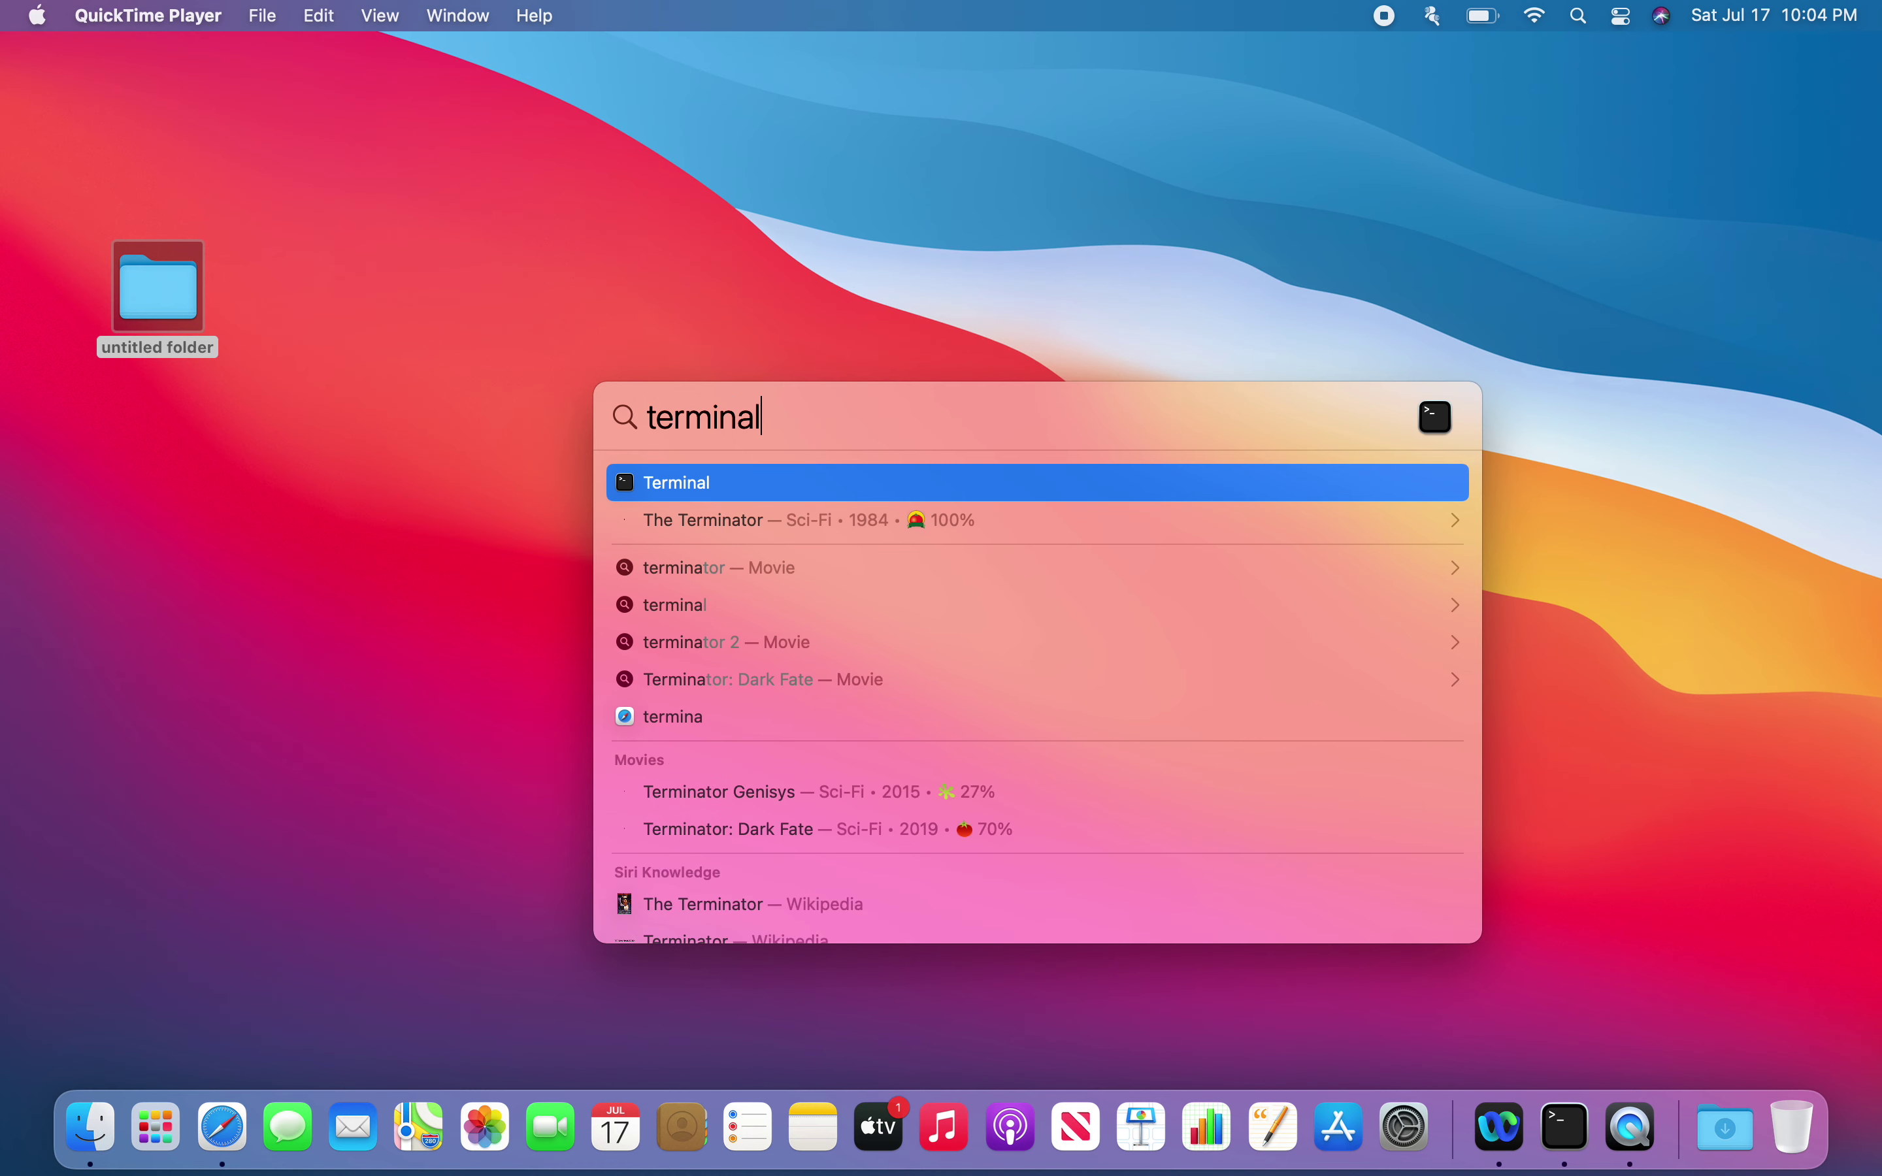
pyautogui.press('Return')
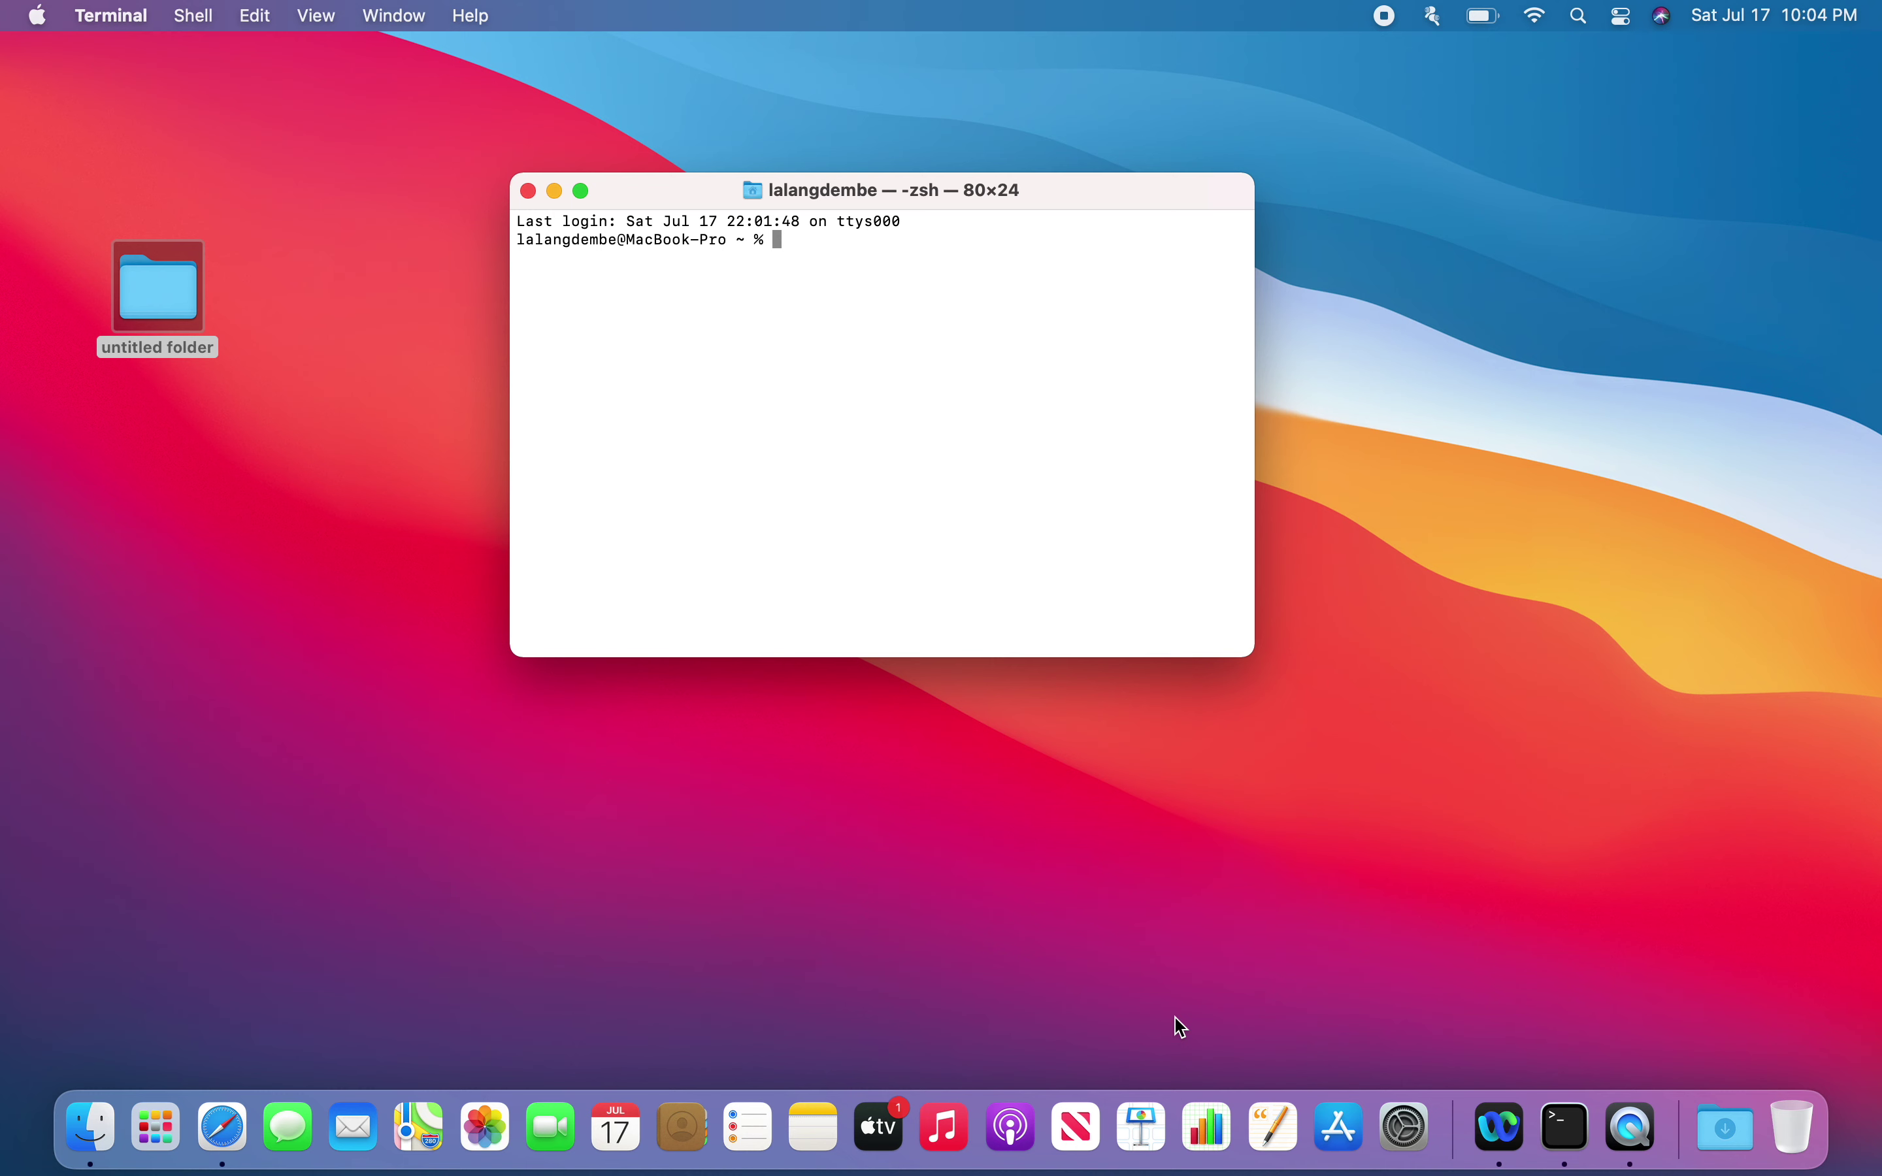
pyautogui.write('conda --version')
pyautogui.press('Return')
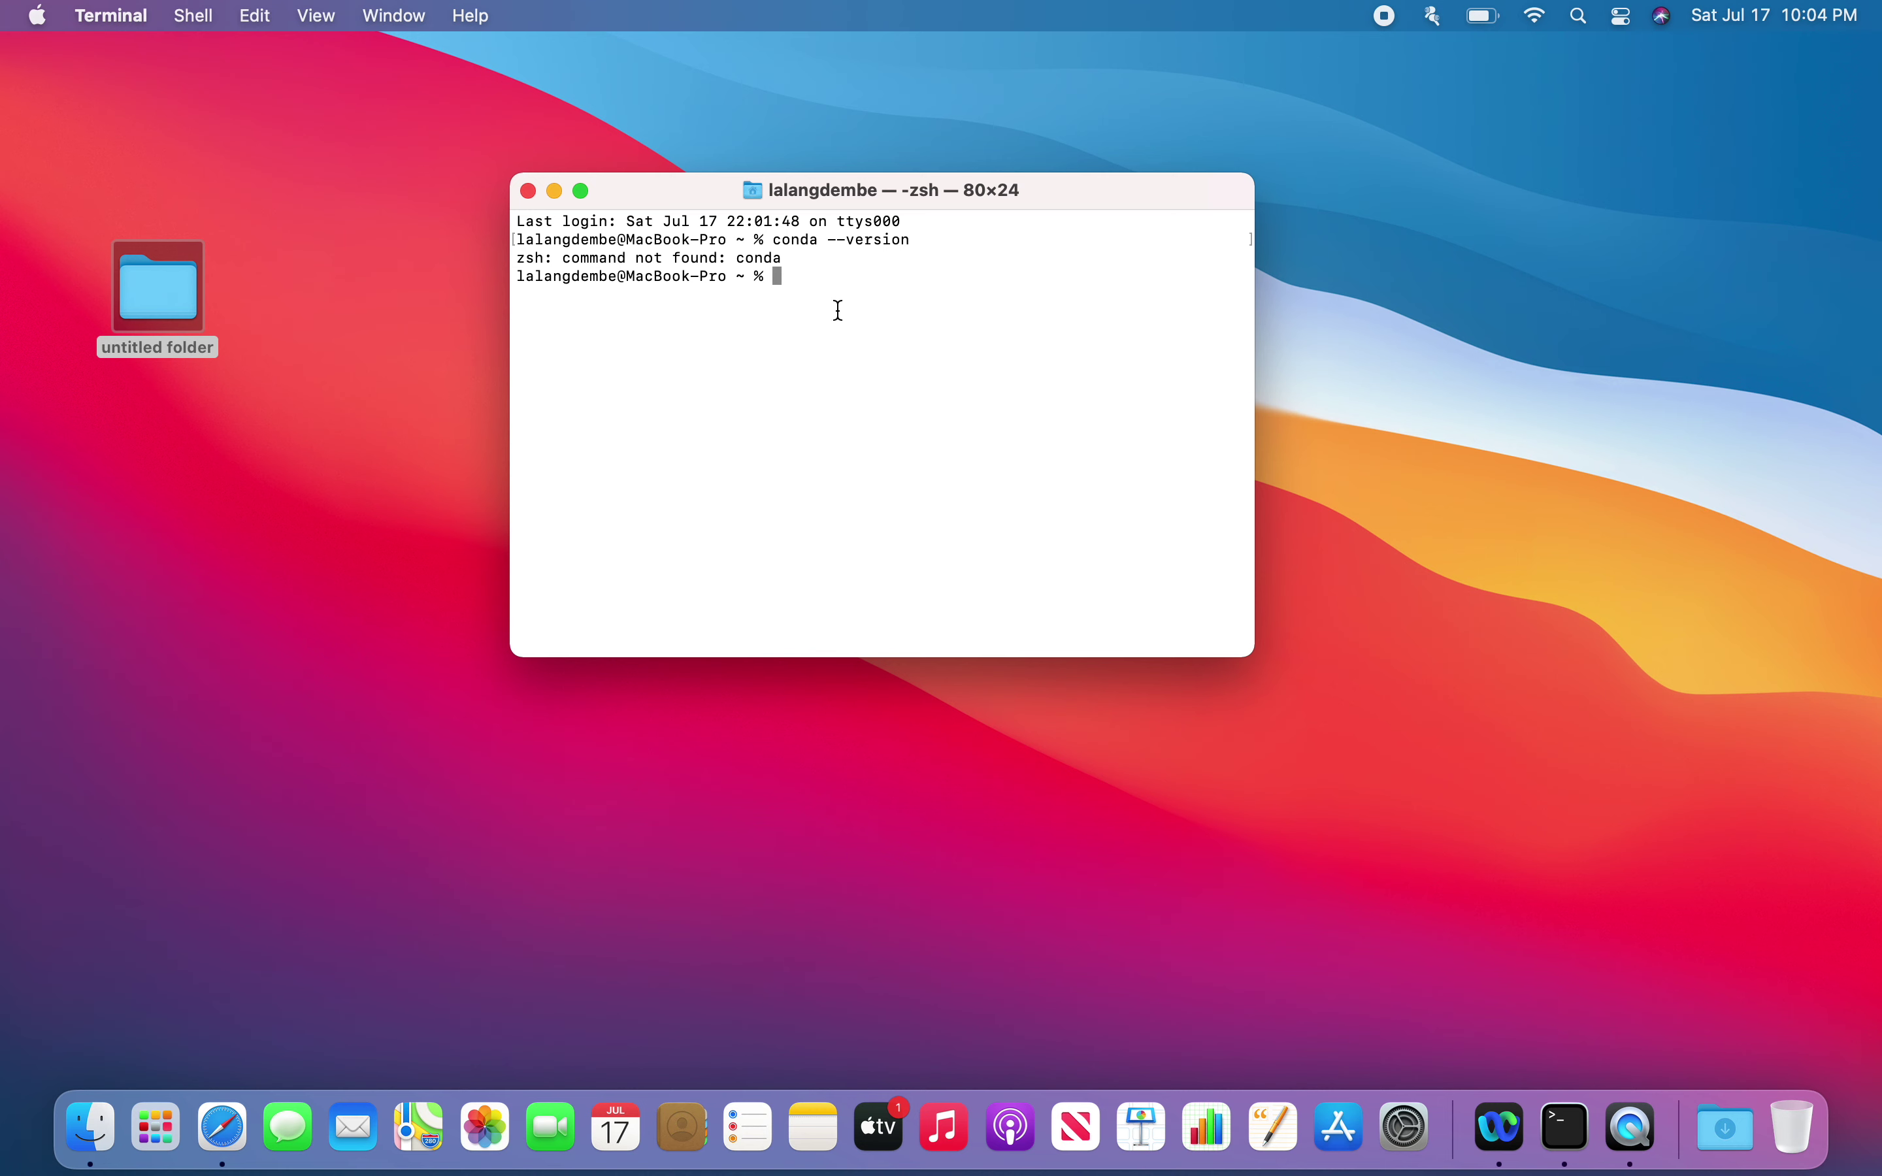
pyautogui.write('conda list')
pyautogui.press('Return')
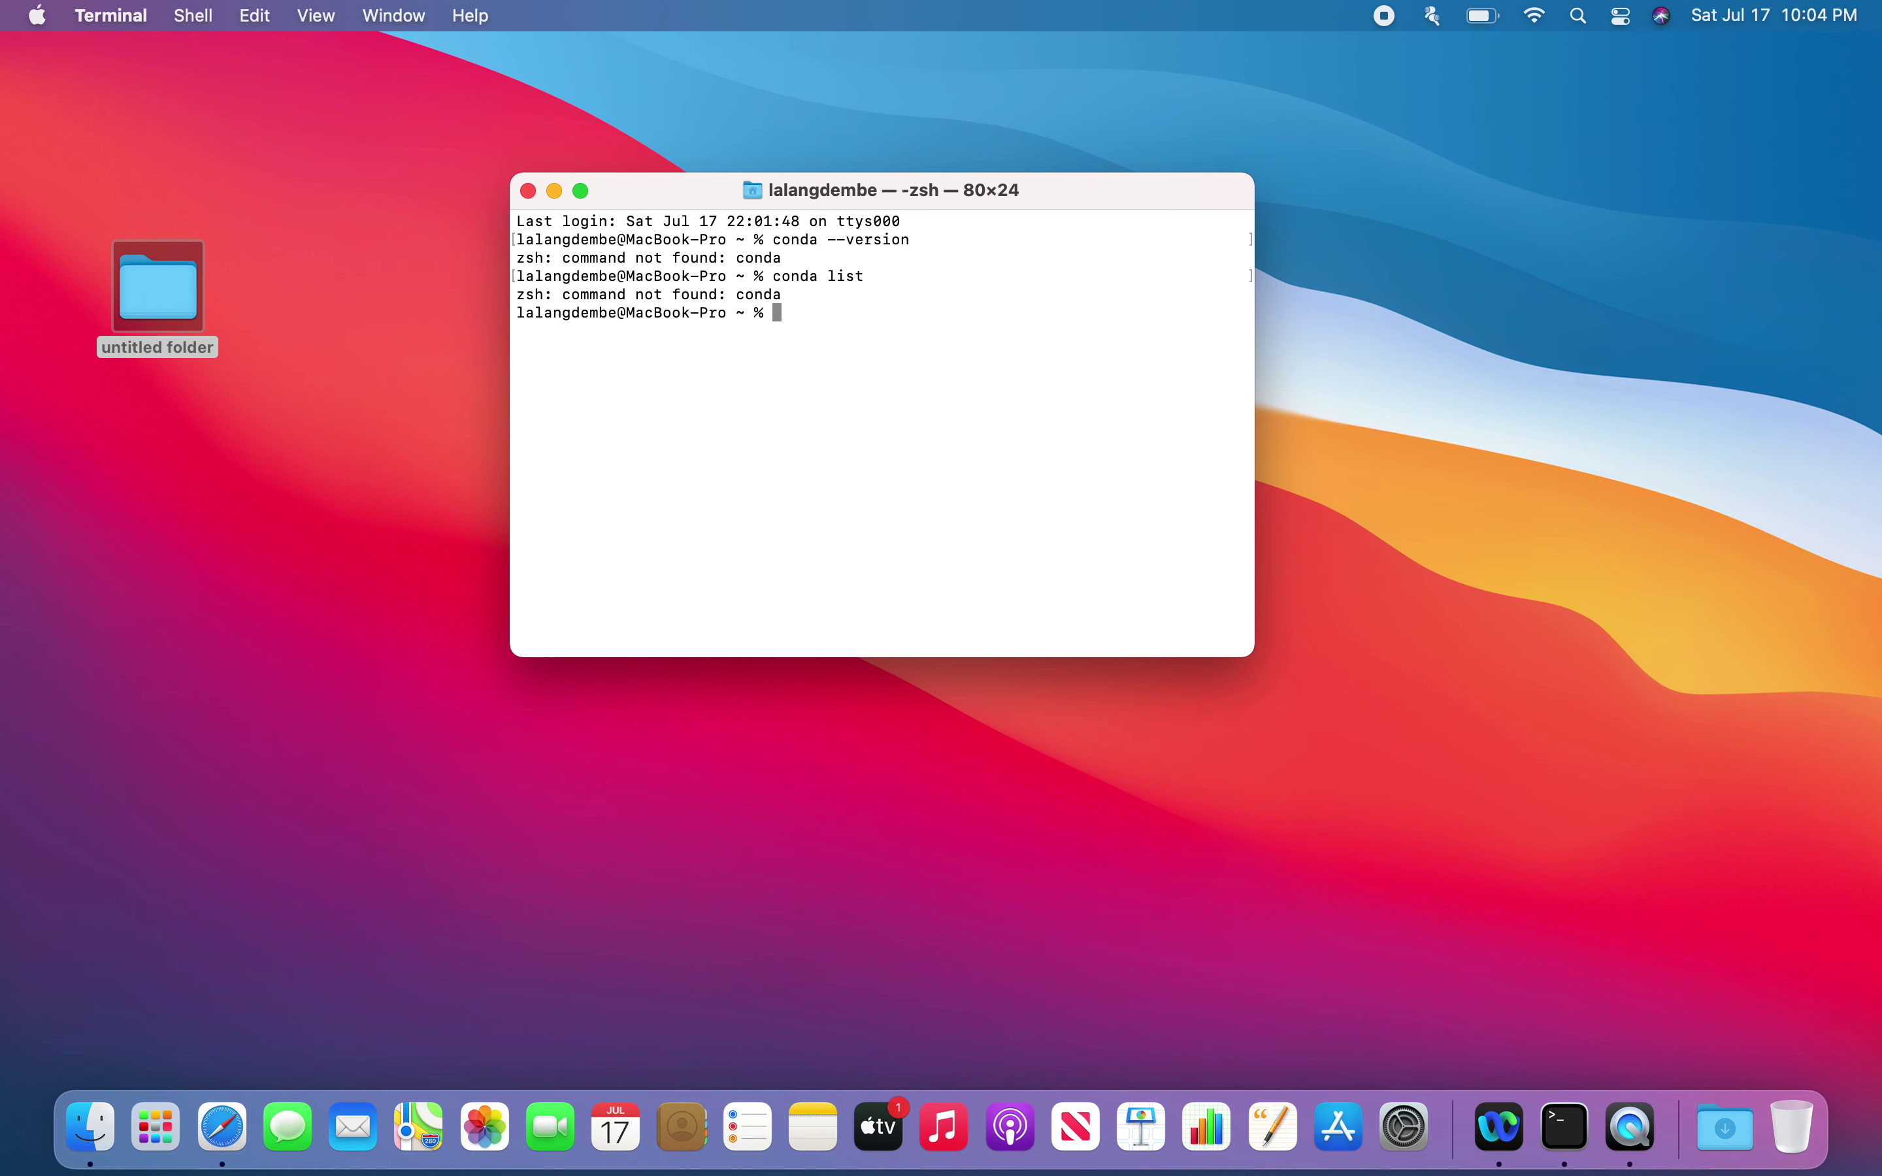
pyautogui.click(528, 192)
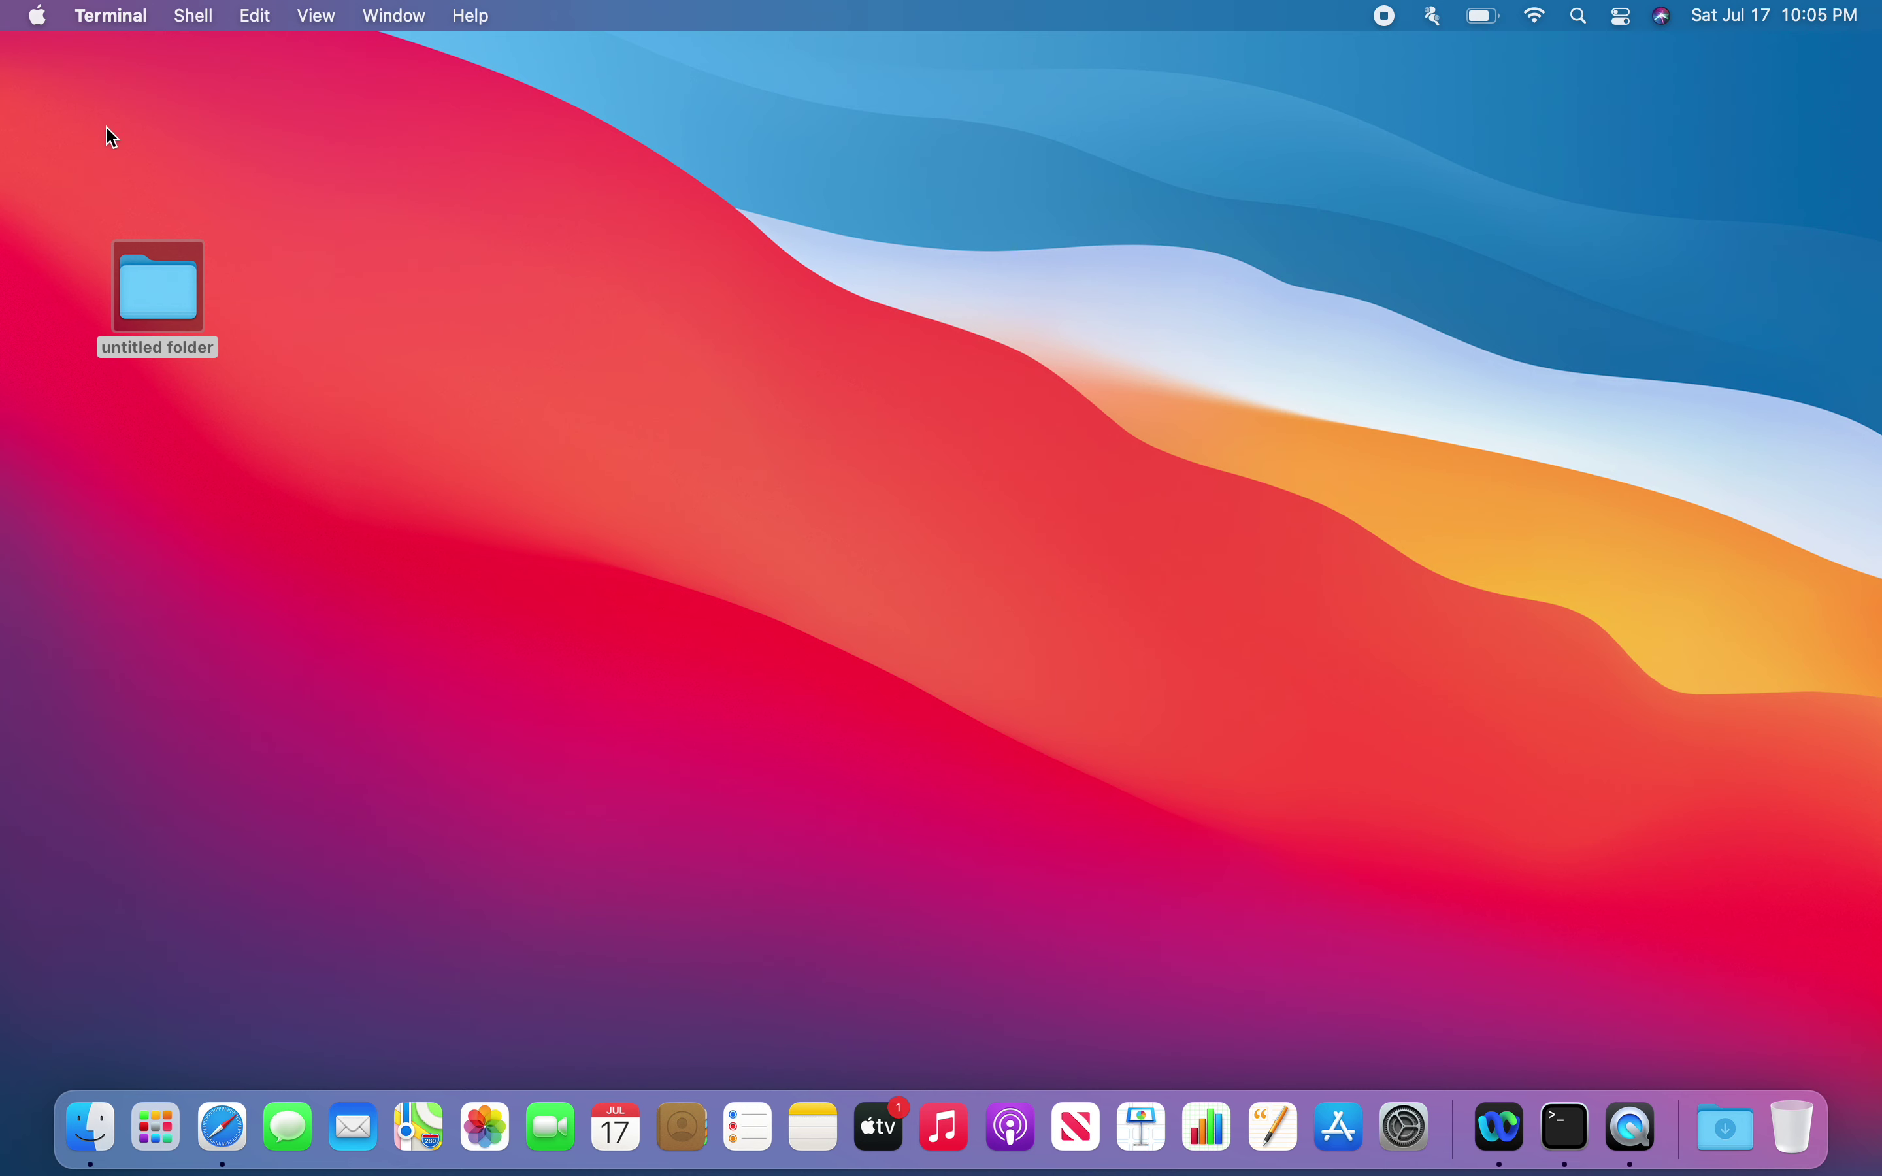
# Check the Mac's system overview in About This Mac and close it
pyautogui.click(38, 17)
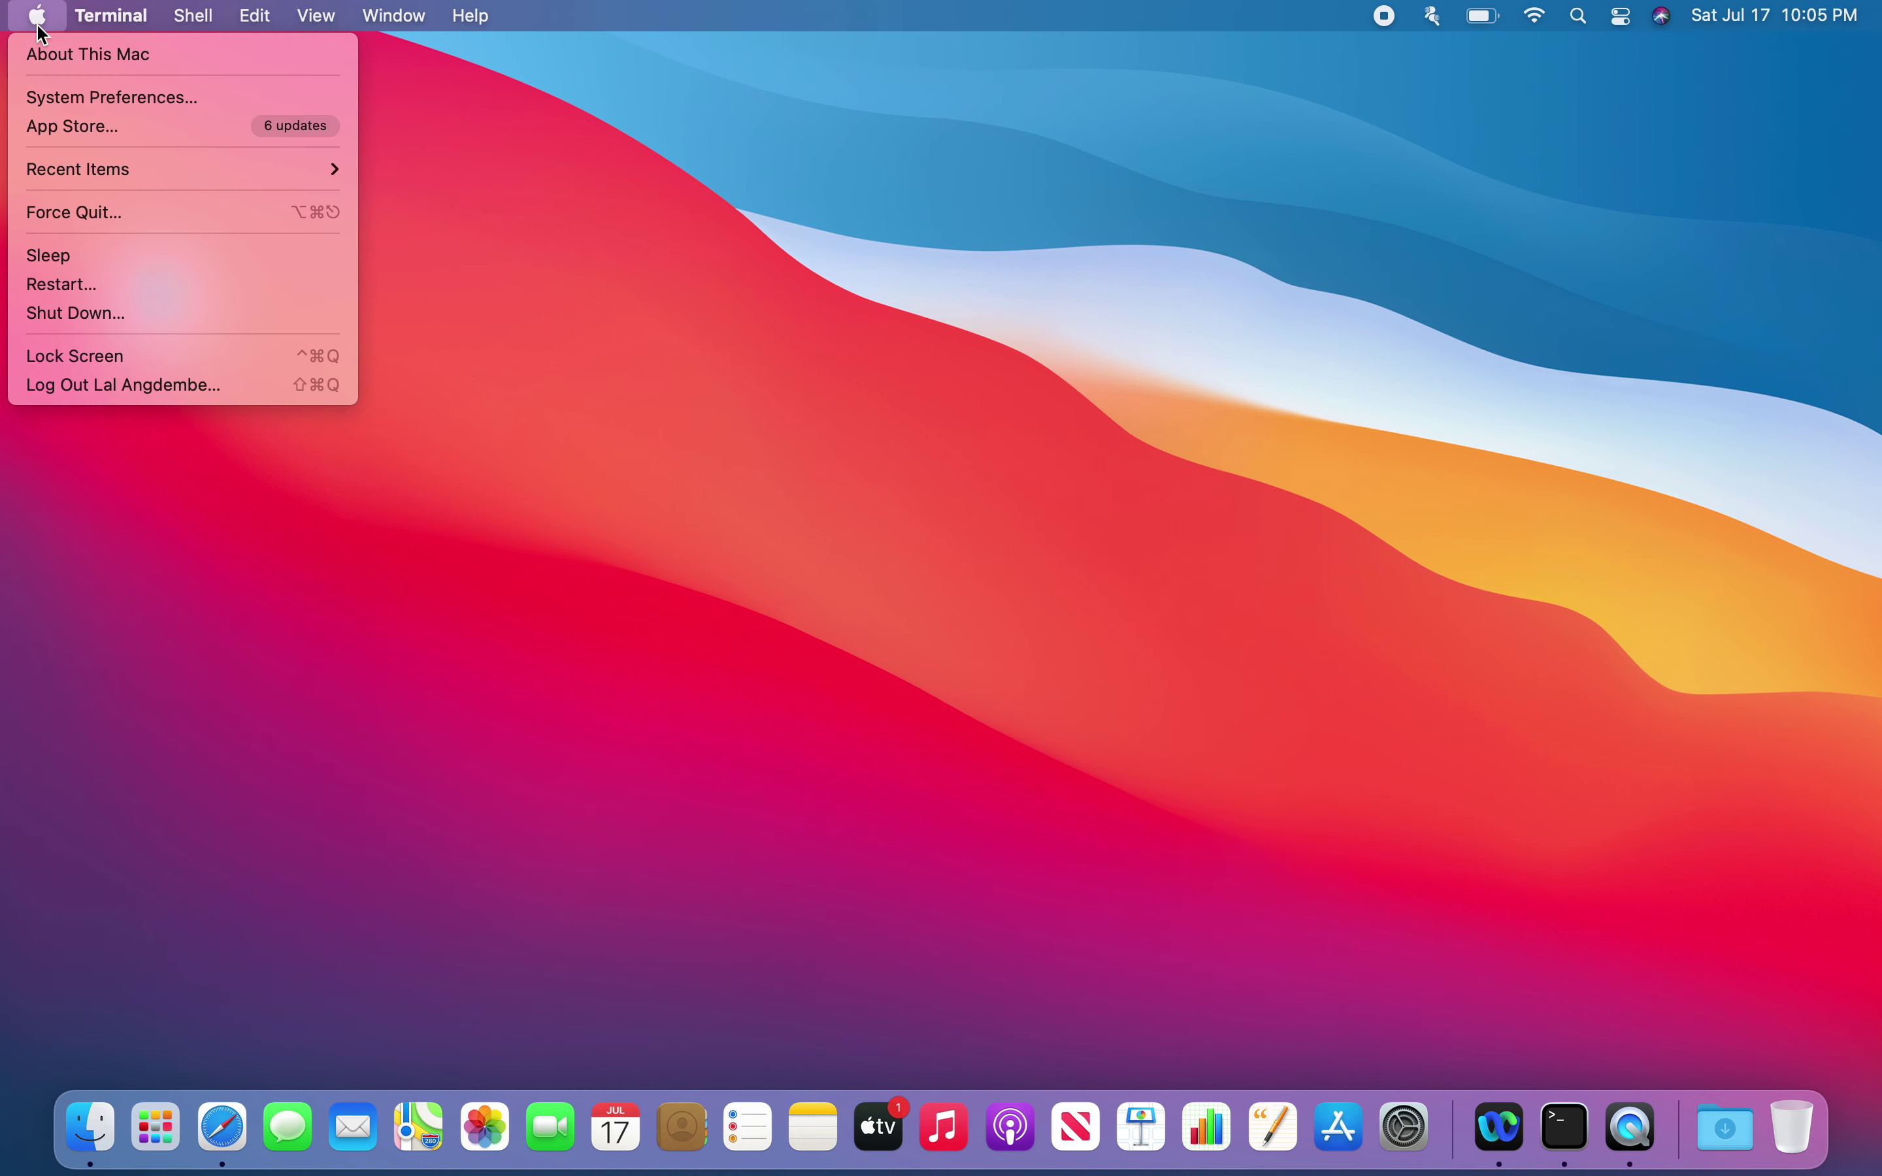
pyautogui.click(57, 62)
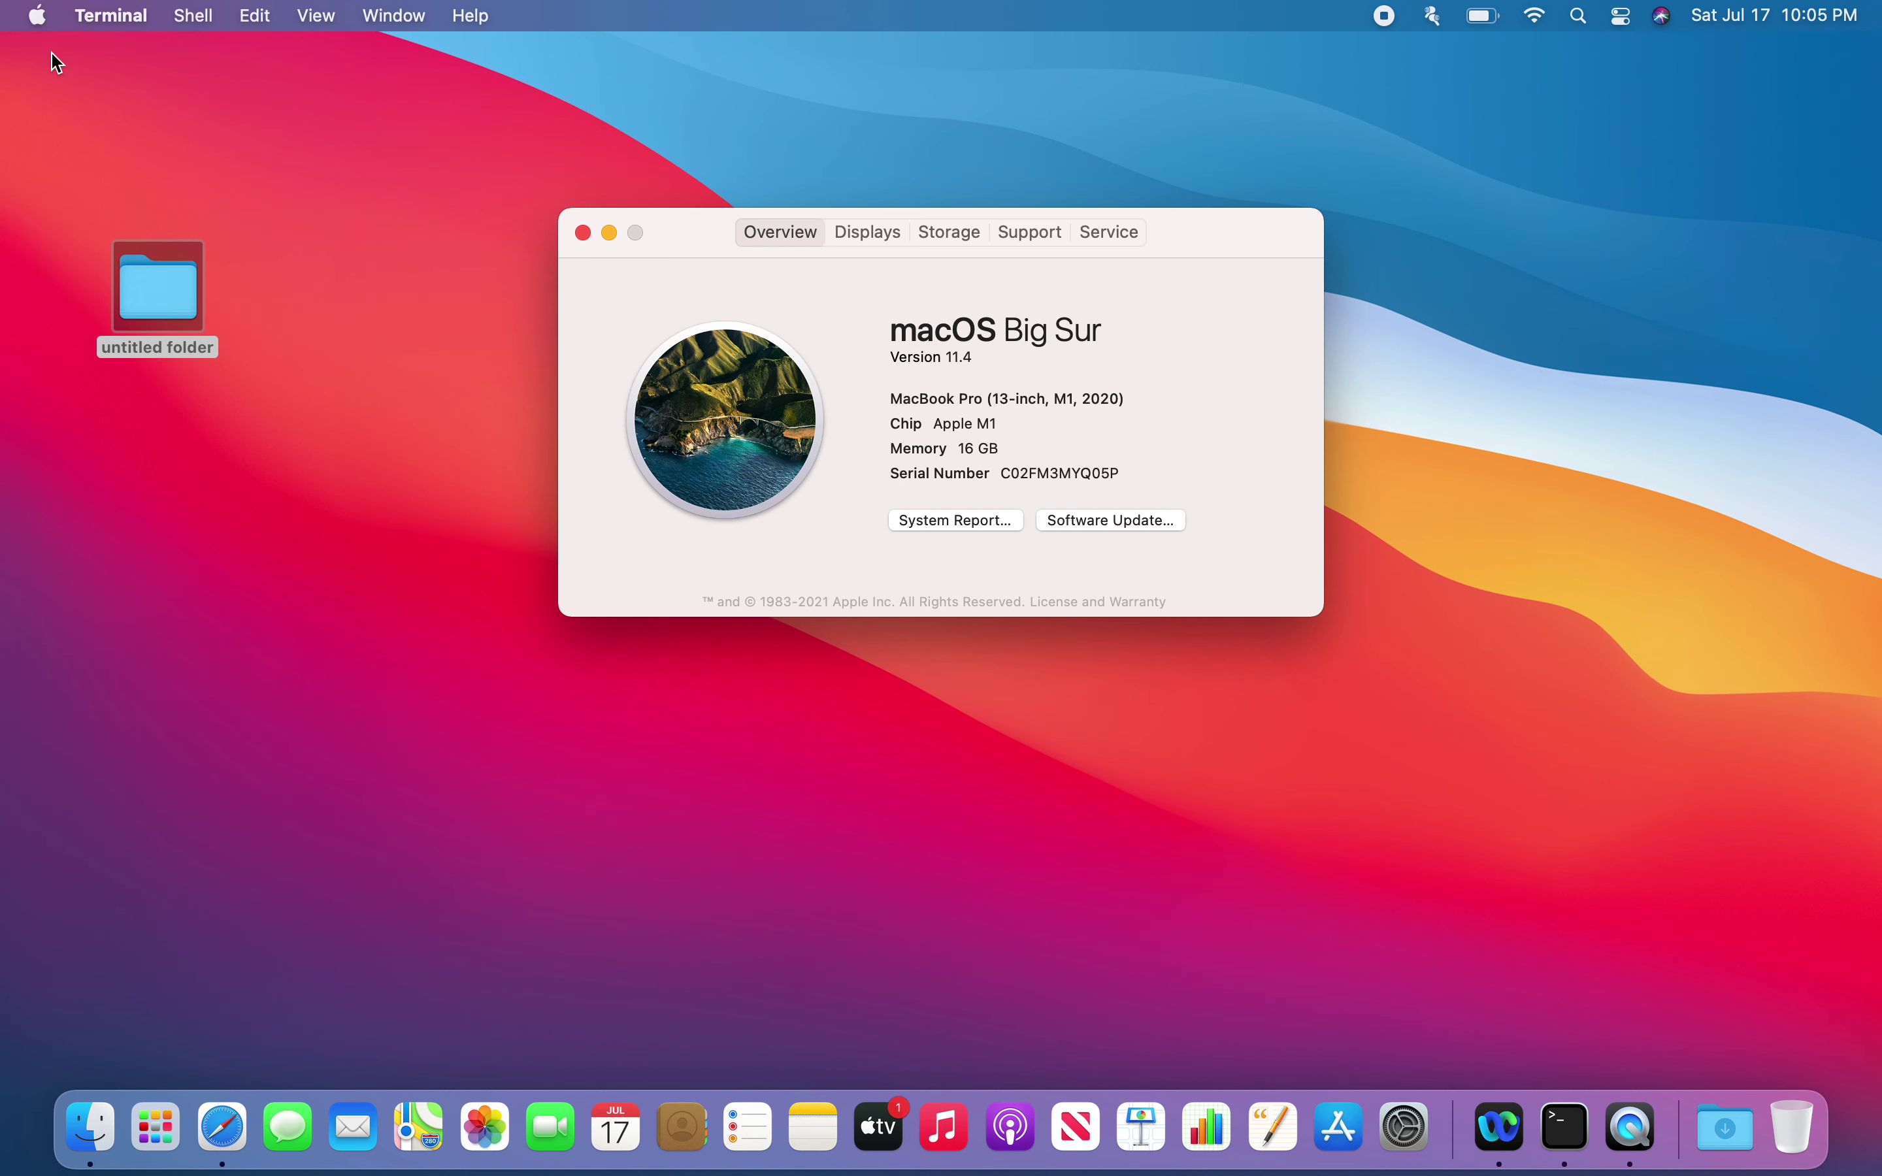
pyautogui.click(785, 251)
pyautogui.click(585, 233)
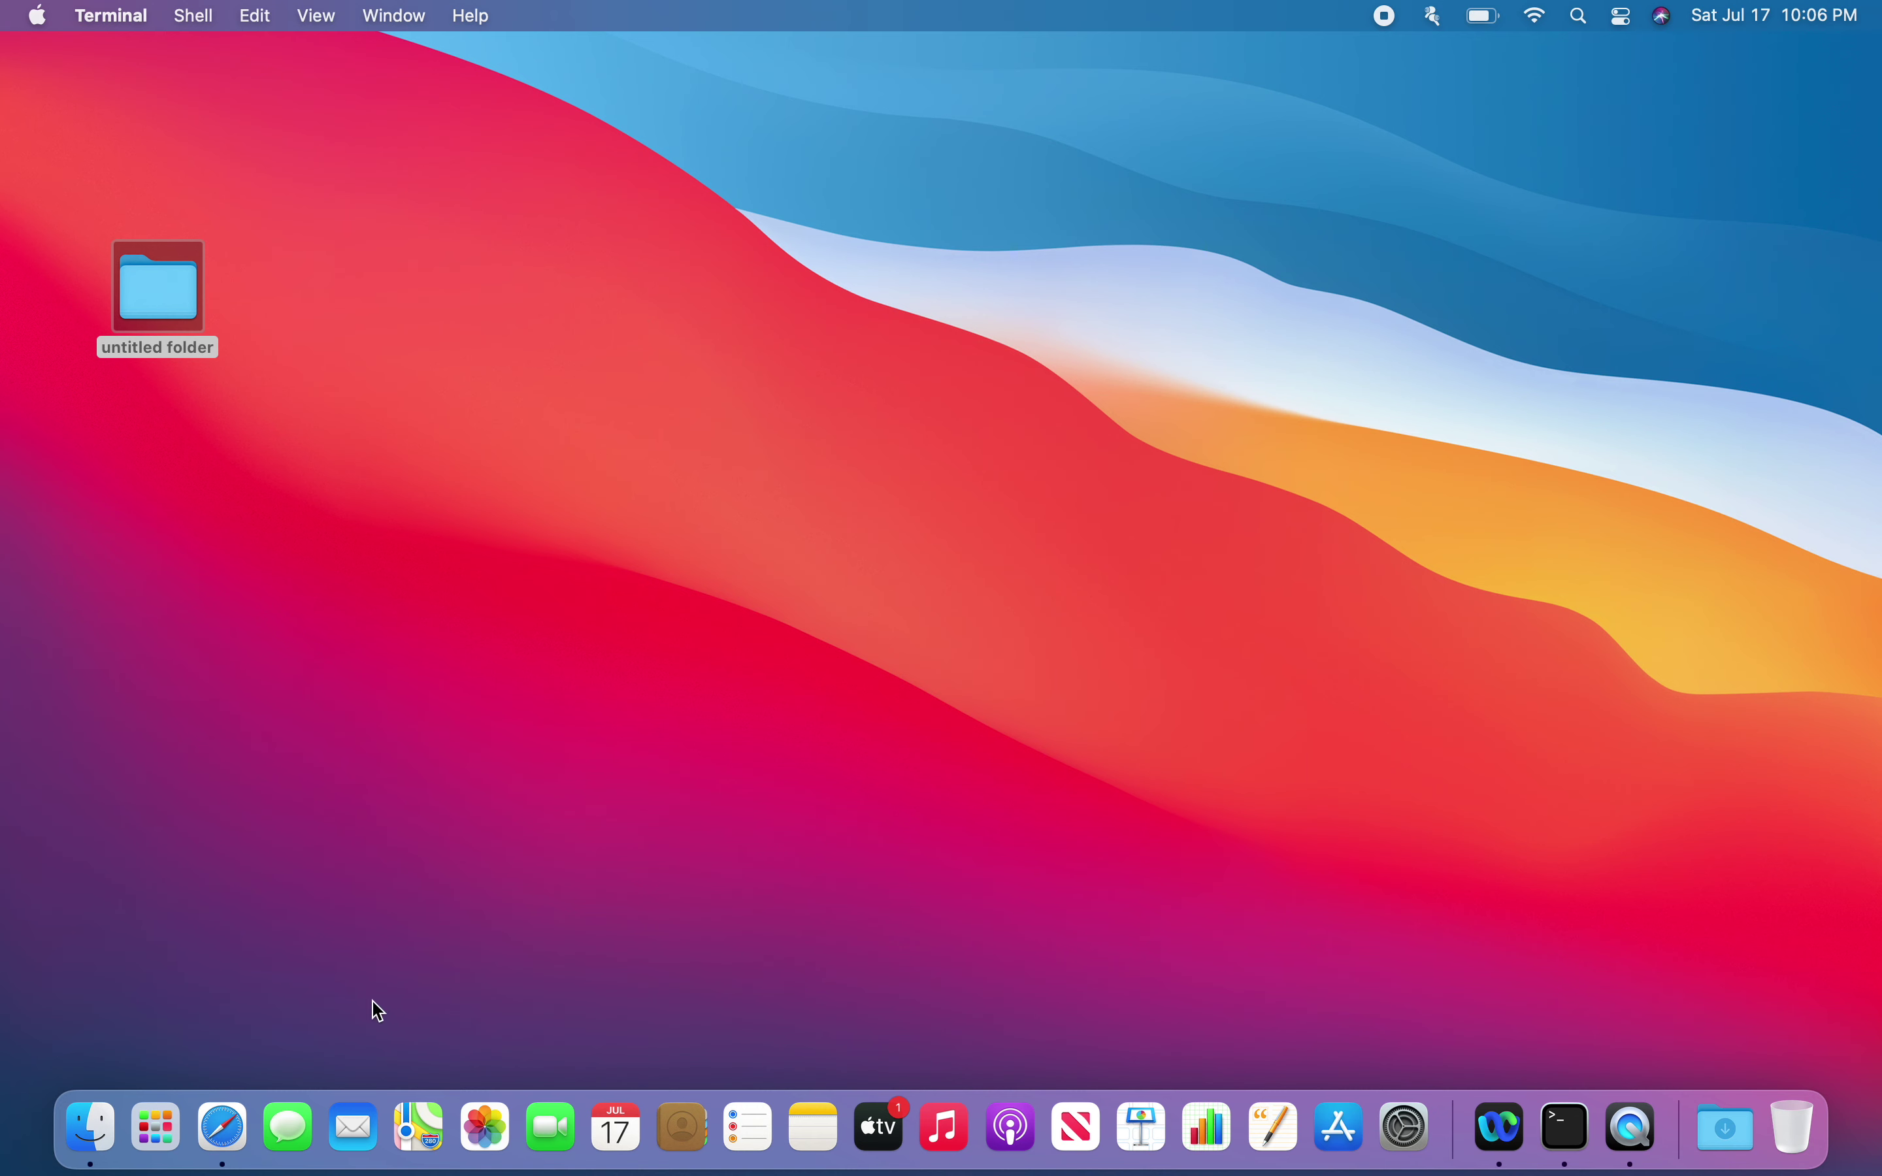
# Switch to Safari and search the web for "anaconda download"
pyautogui.click(226, 1128)
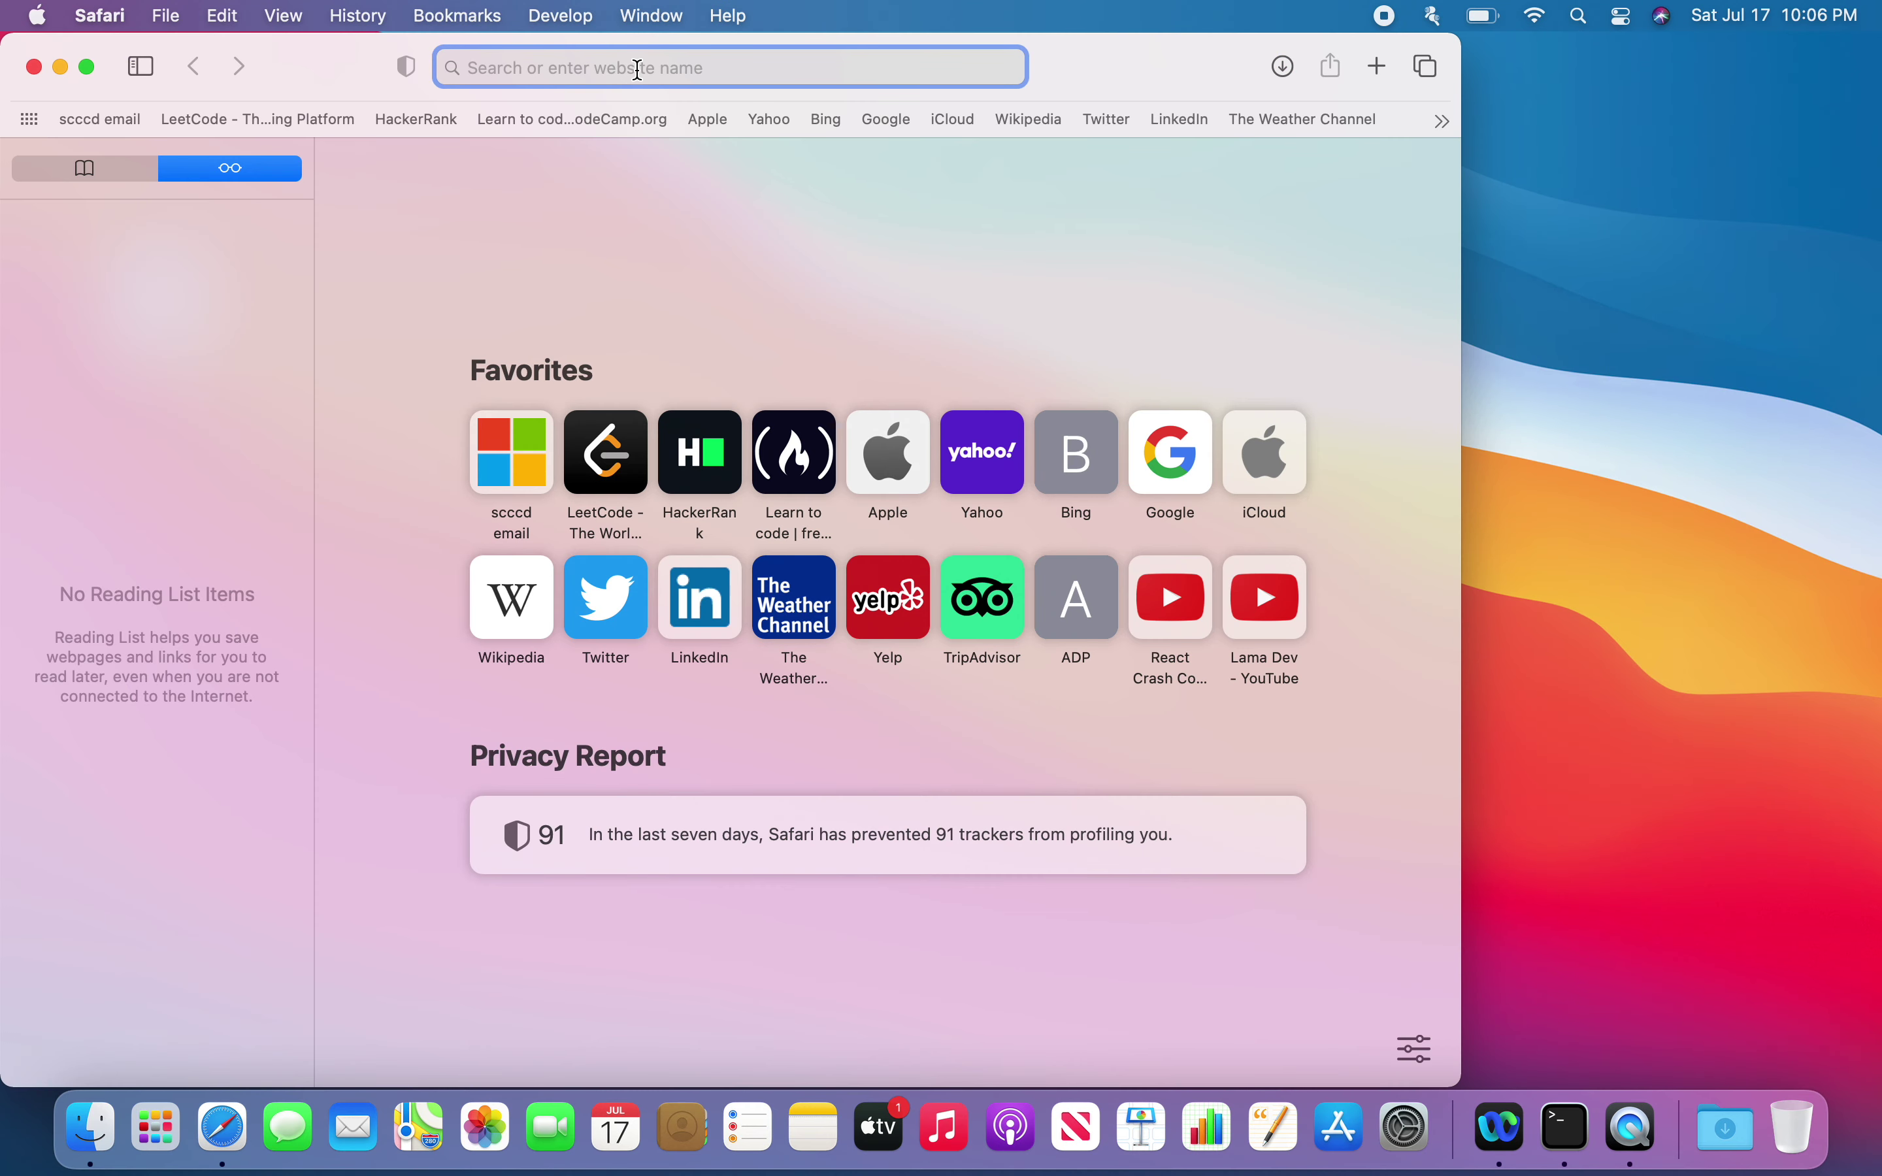
pyautogui.write('anca')
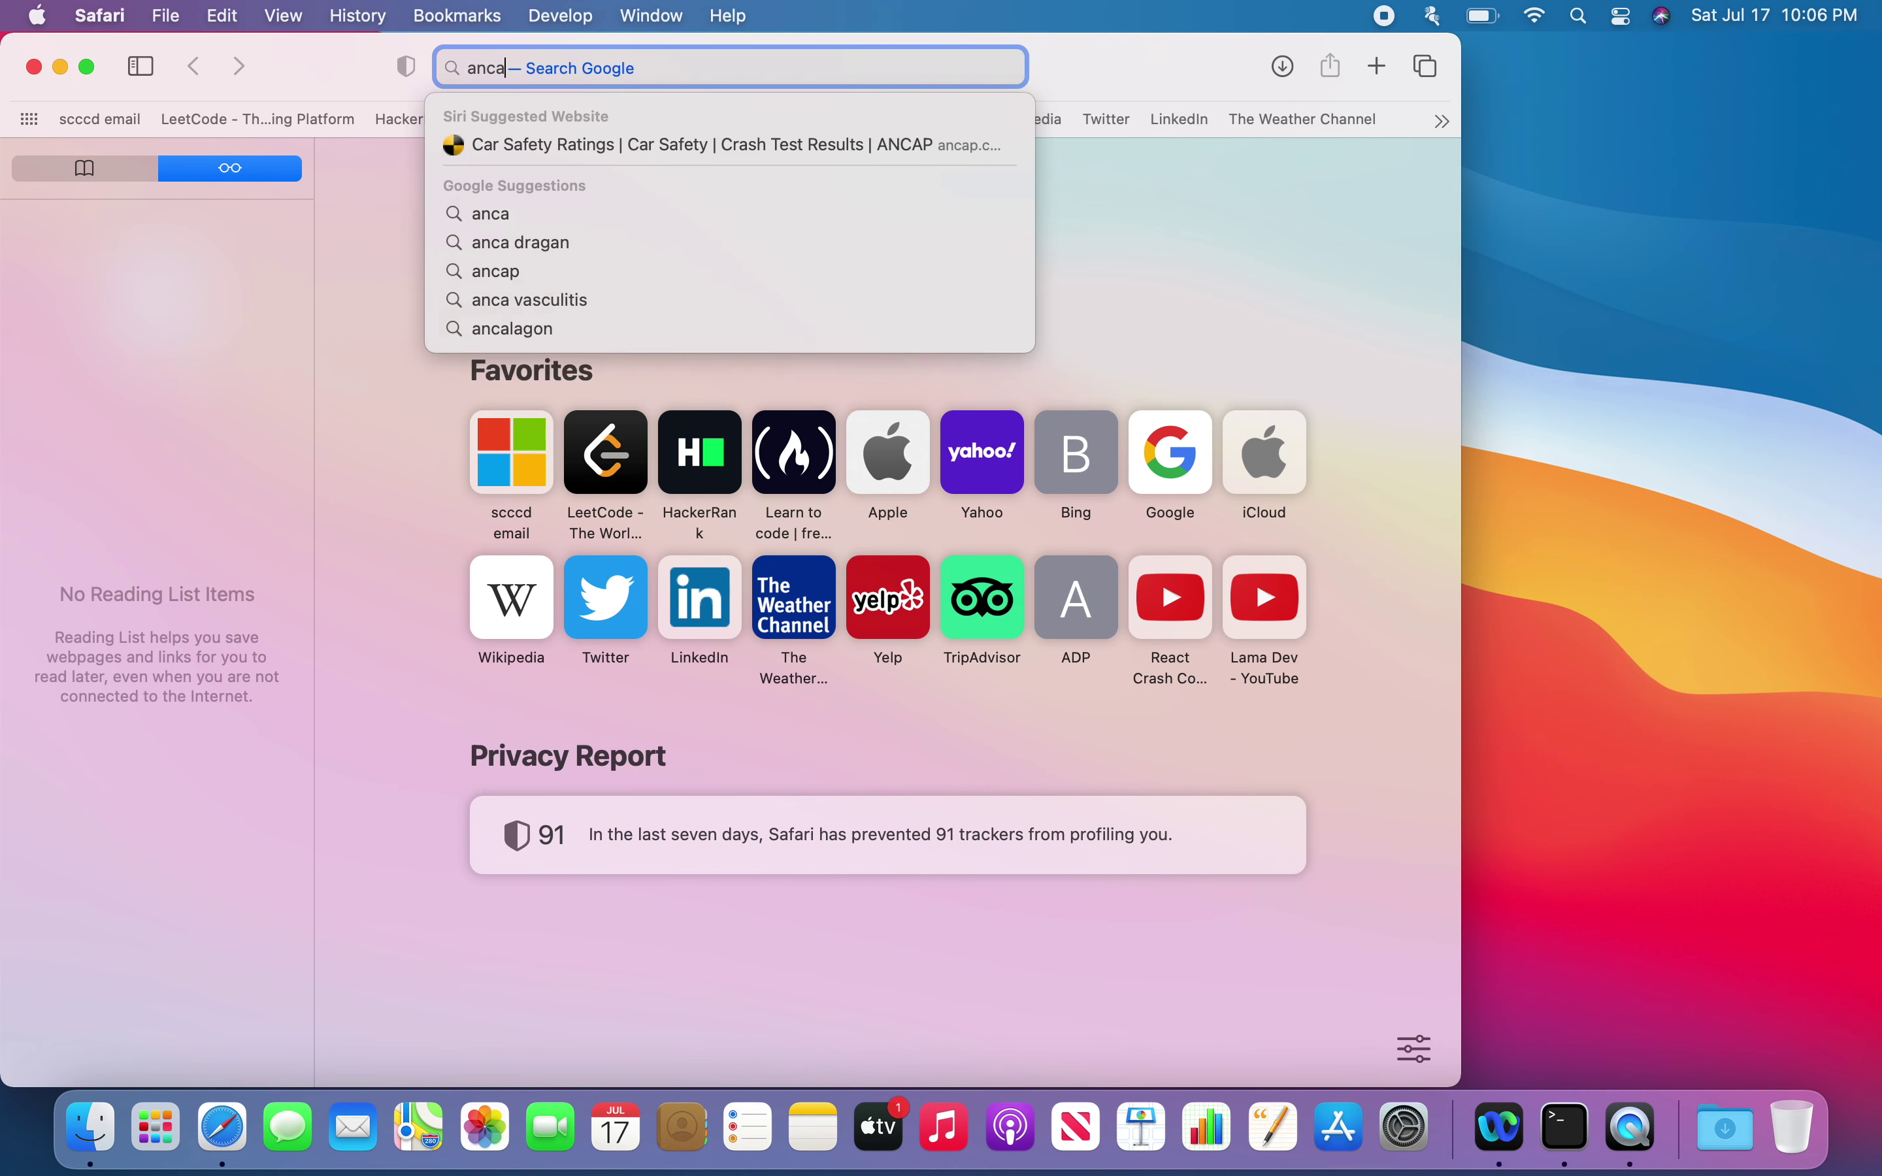
pyautogui.press('BackSpace')
pyautogui.press('BackSpace')
pyautogui.write('co')
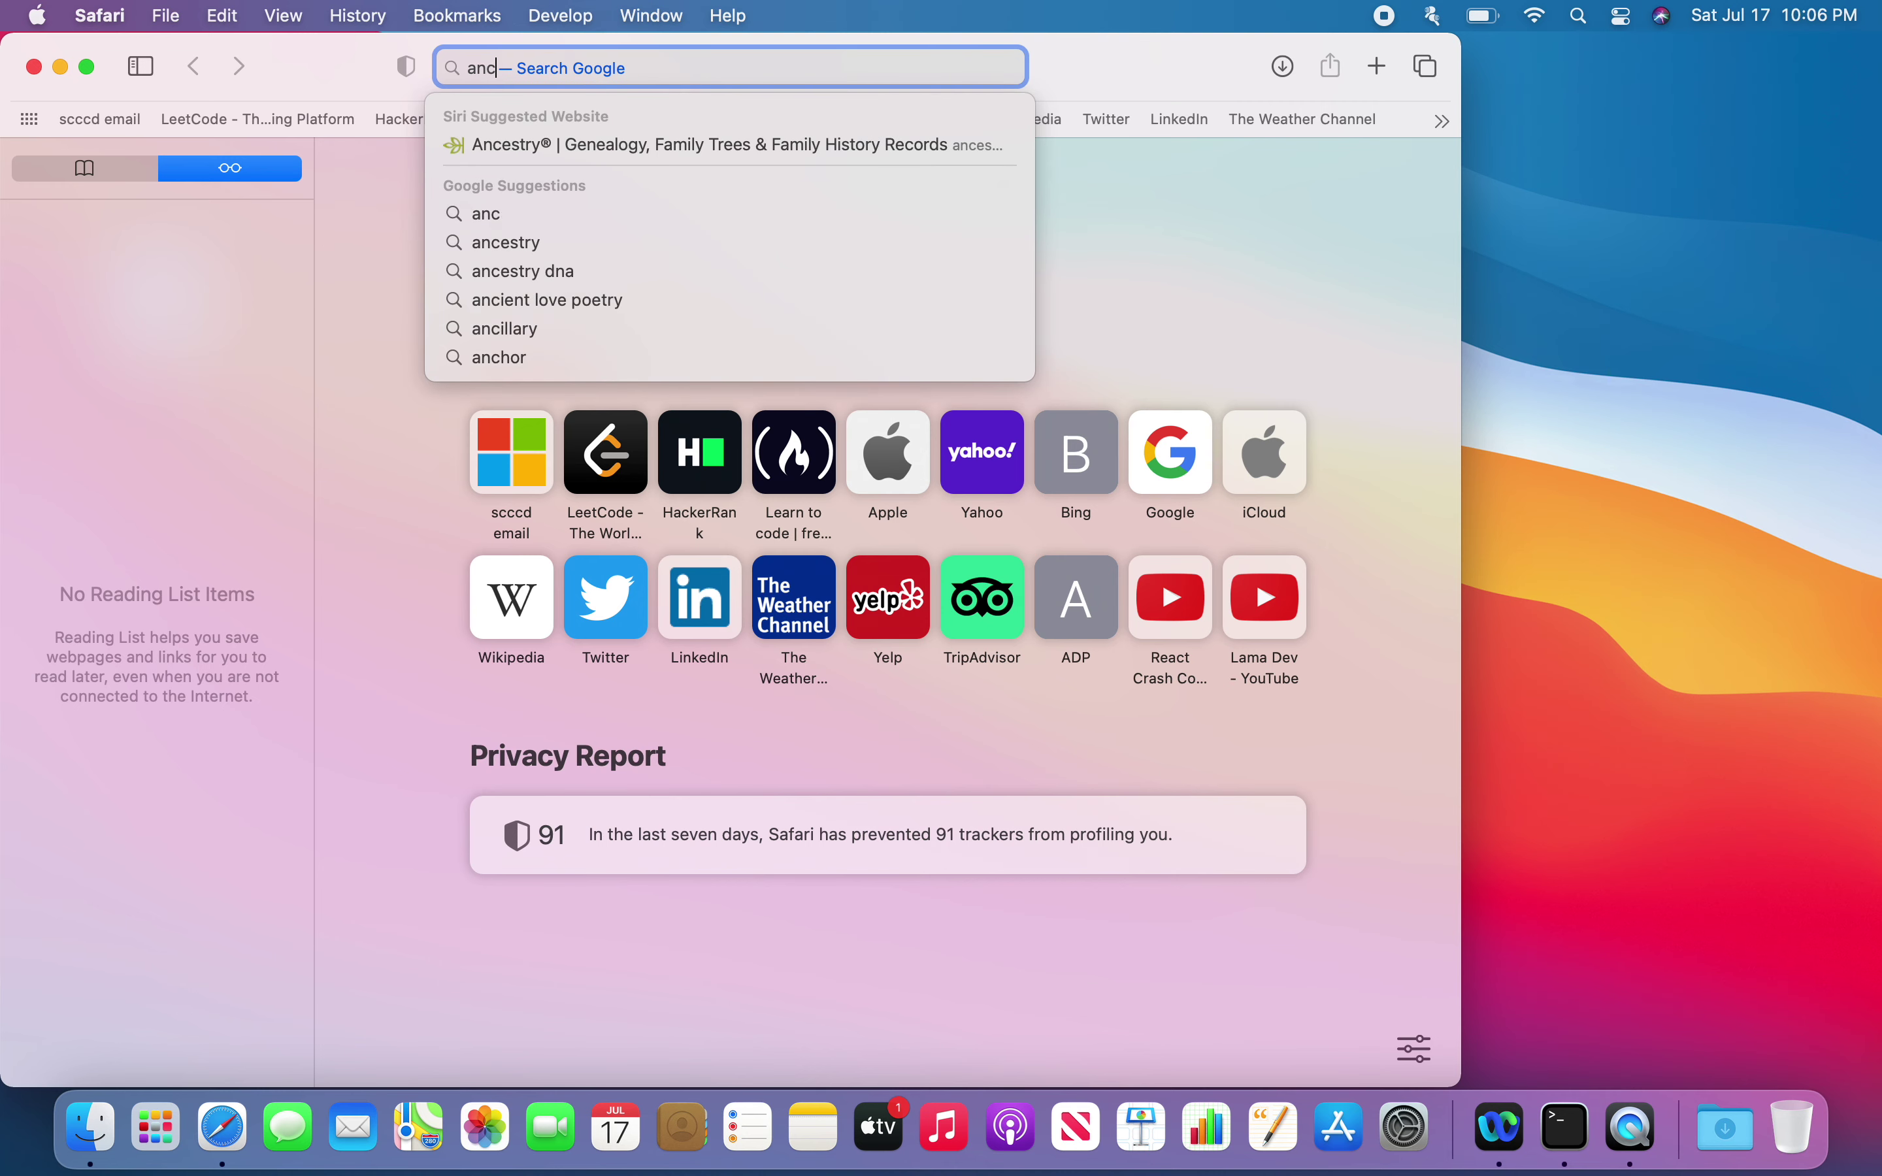
pyautogui.press('BackSpace')
pyautogui.press('BackSpace')
pyautogui.write('aconda')
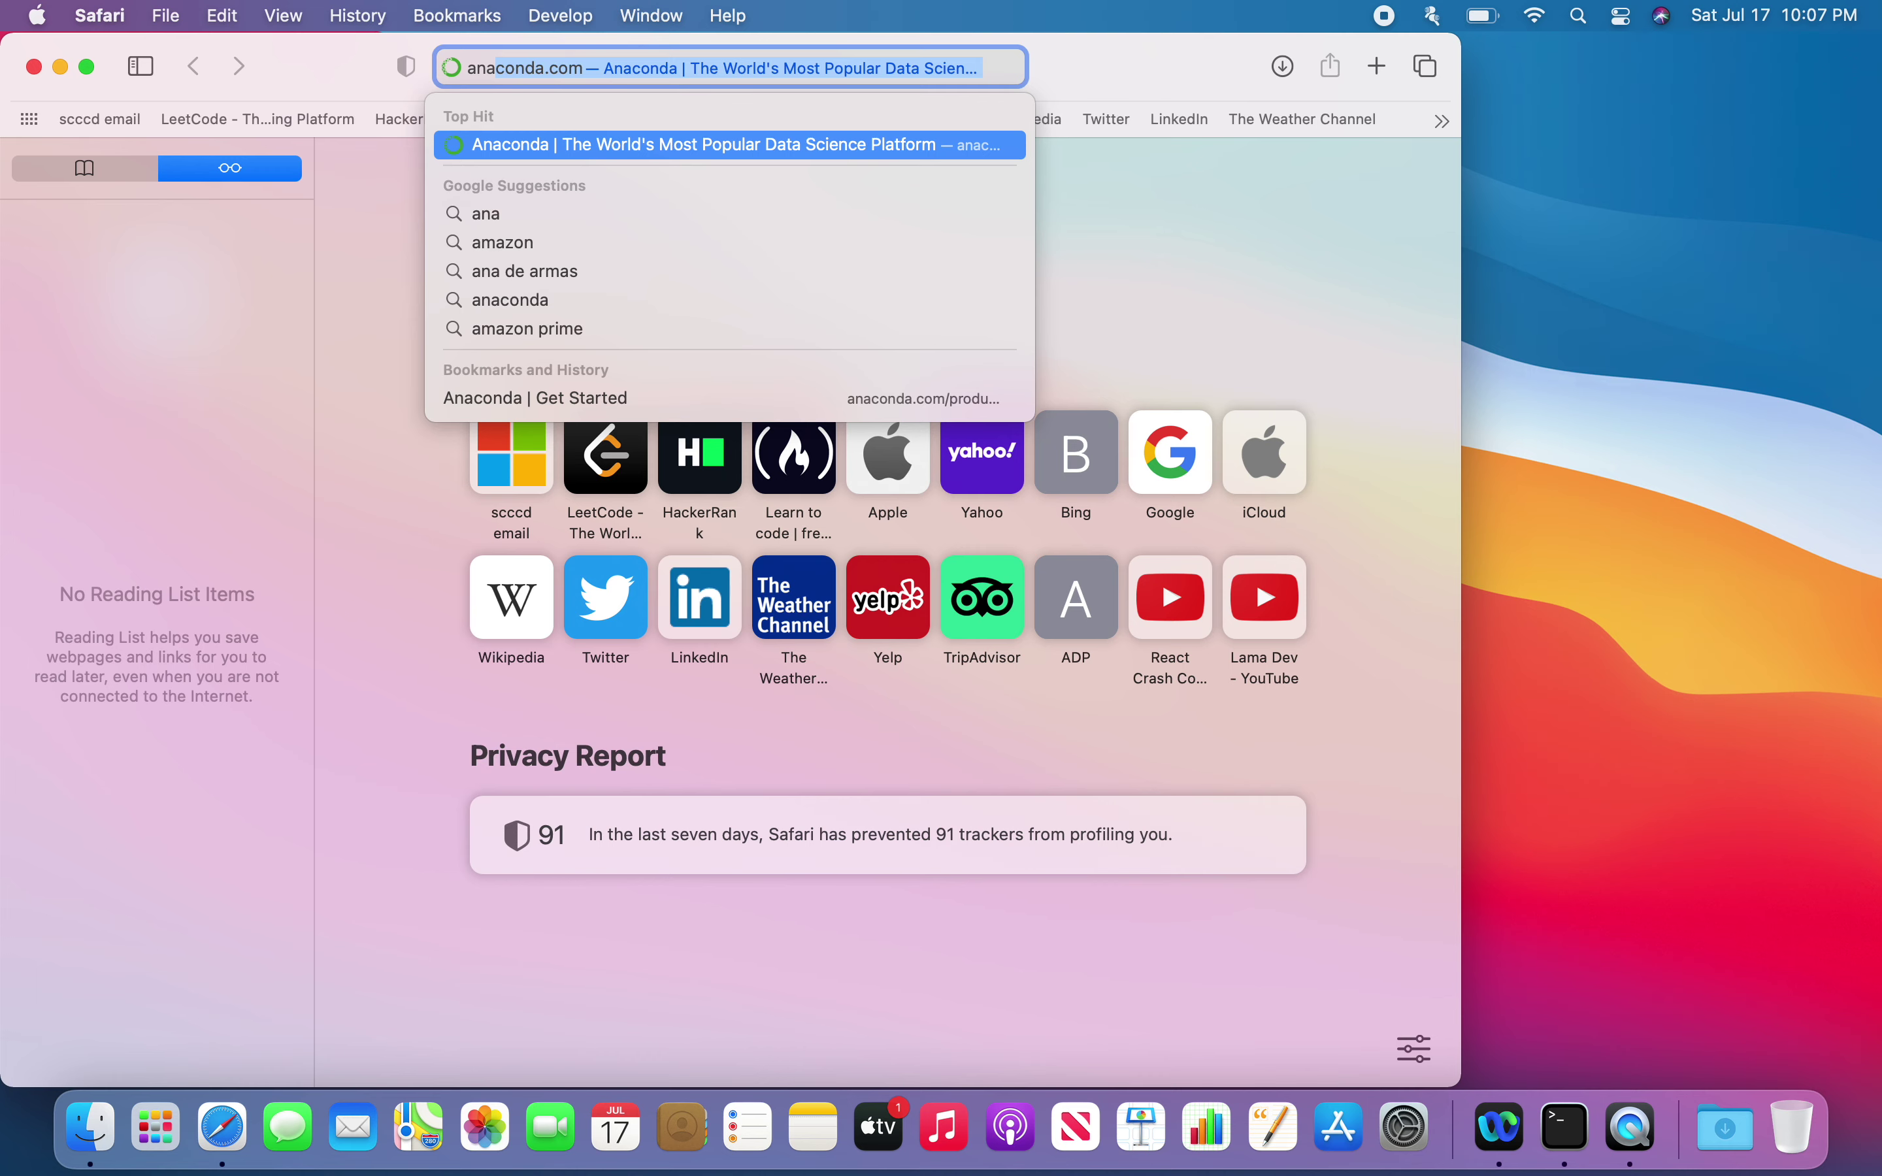
pyautogui.write(' download')
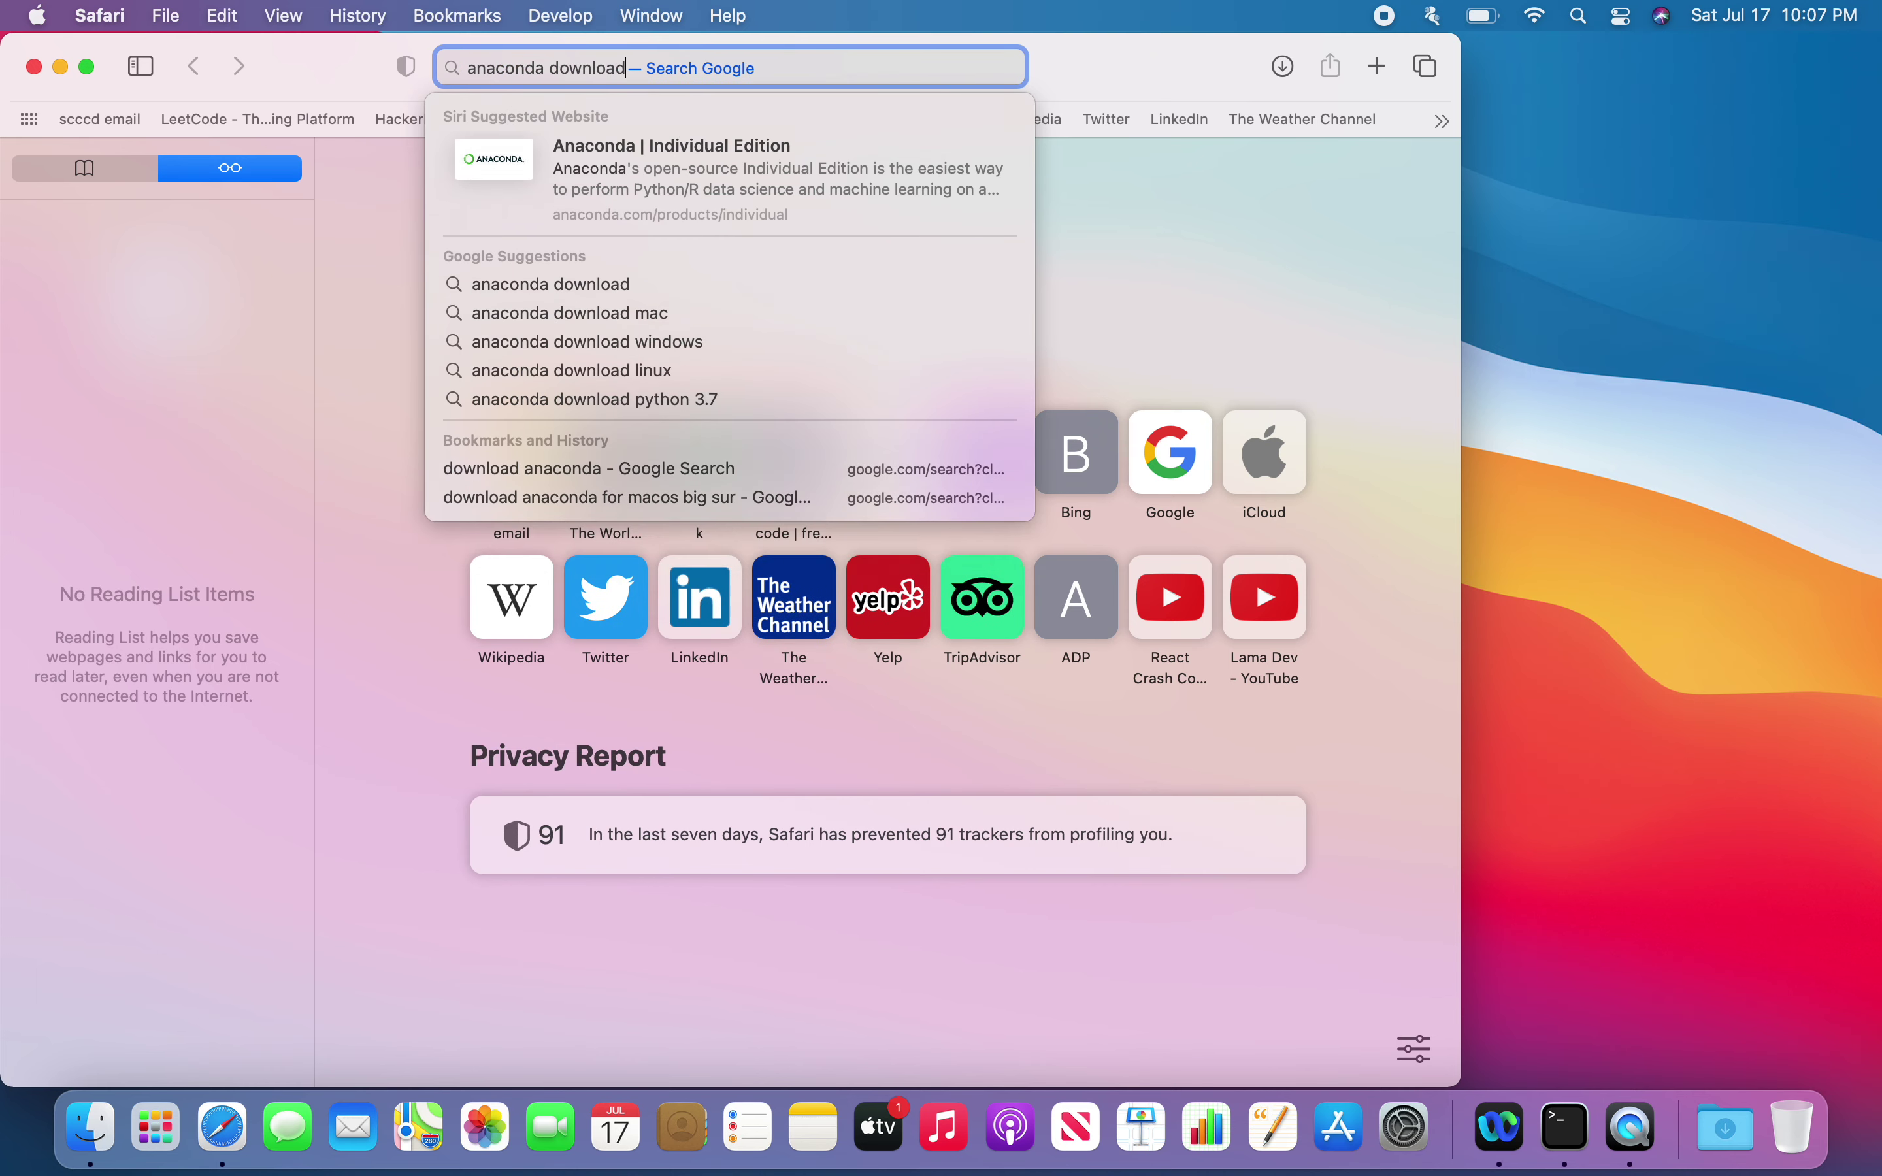
pyautogui.press('Return')
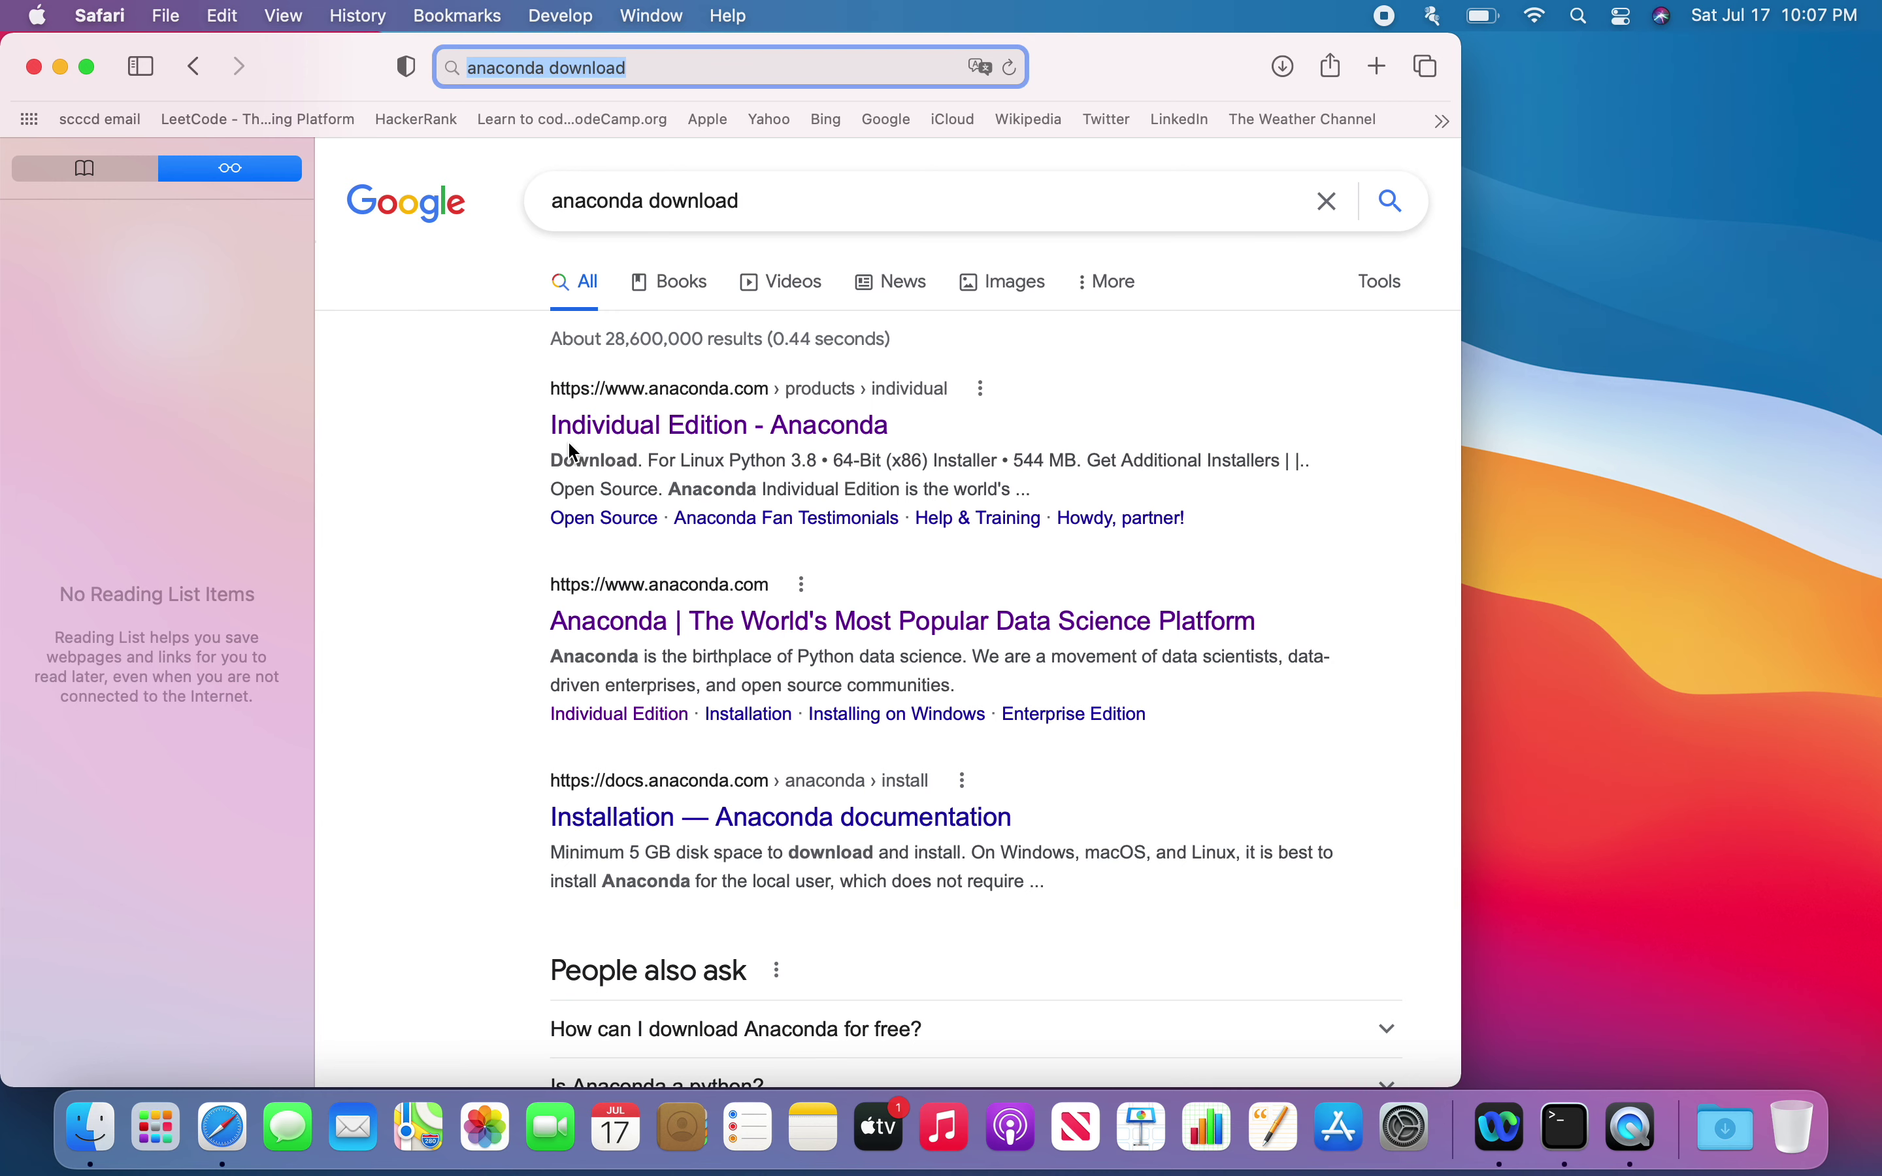
# Open the Individual Edition - Anaconda search result and show the browser in full screen
pyautogui.click(590, 425)
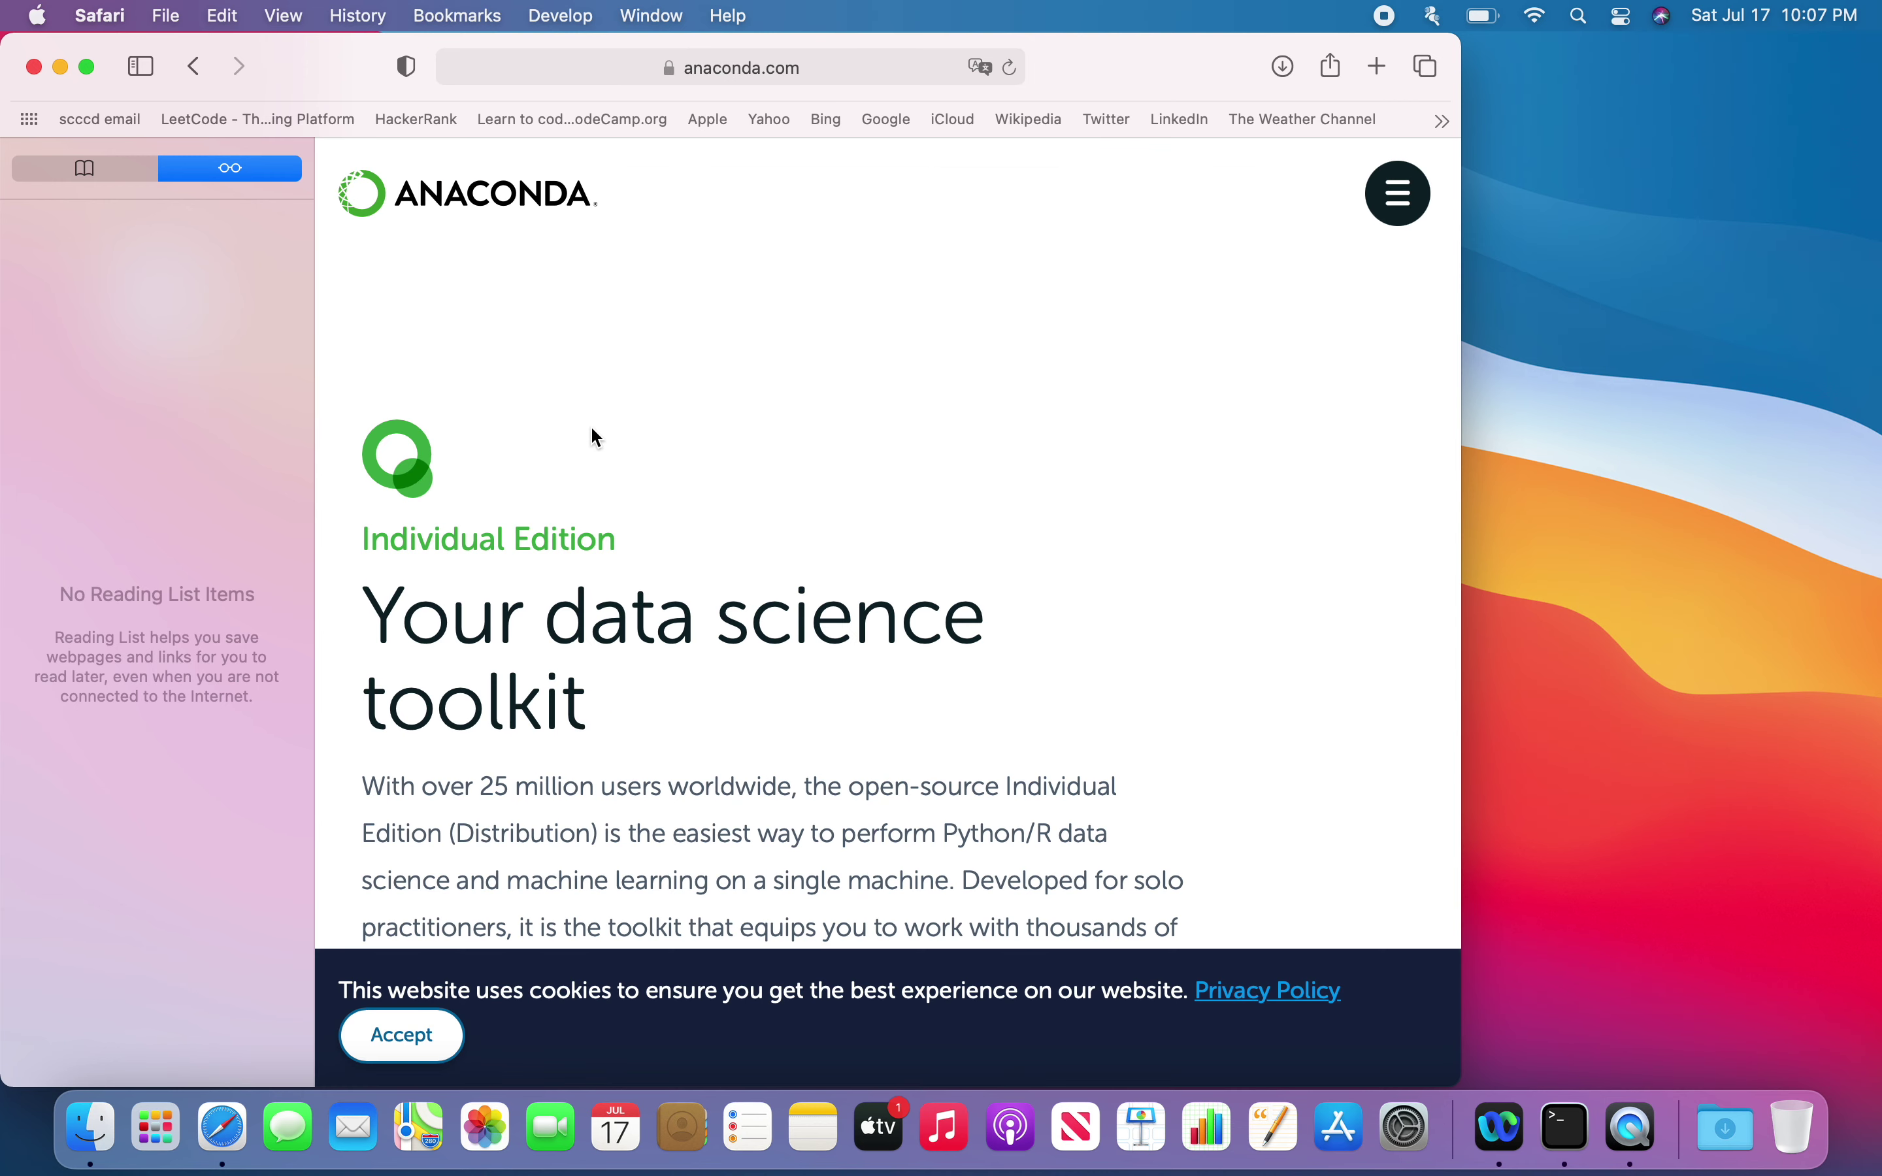
pyautogui.click(88, 66)
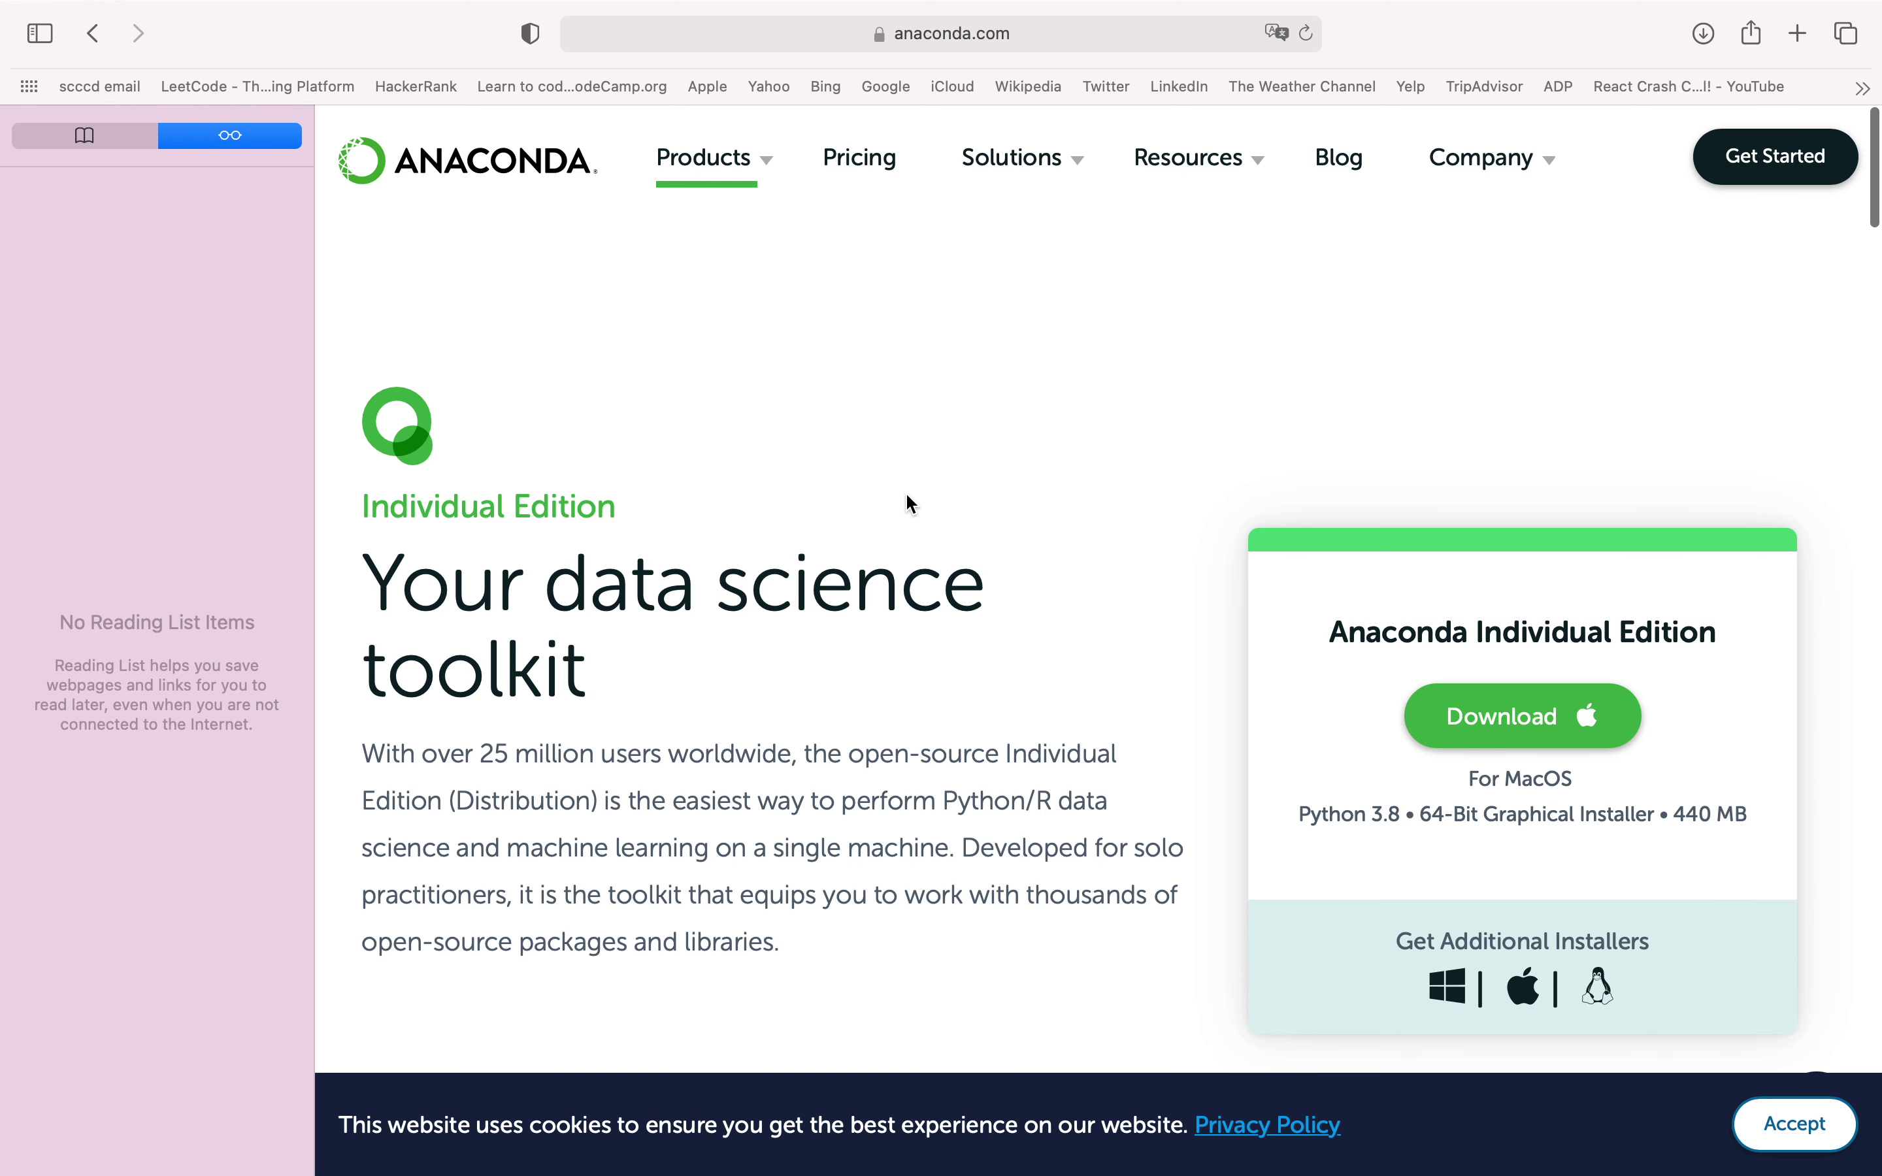
# Examine the Anaconda Individual Edition page, from the toolkit overview down to the Anaconda Installers section for each operating system
pyautogui.scroll(-2, 902, 528)
pyautogui.scroll(2, 902, 528)
pyautogui.scroll(-1, 905, 537)
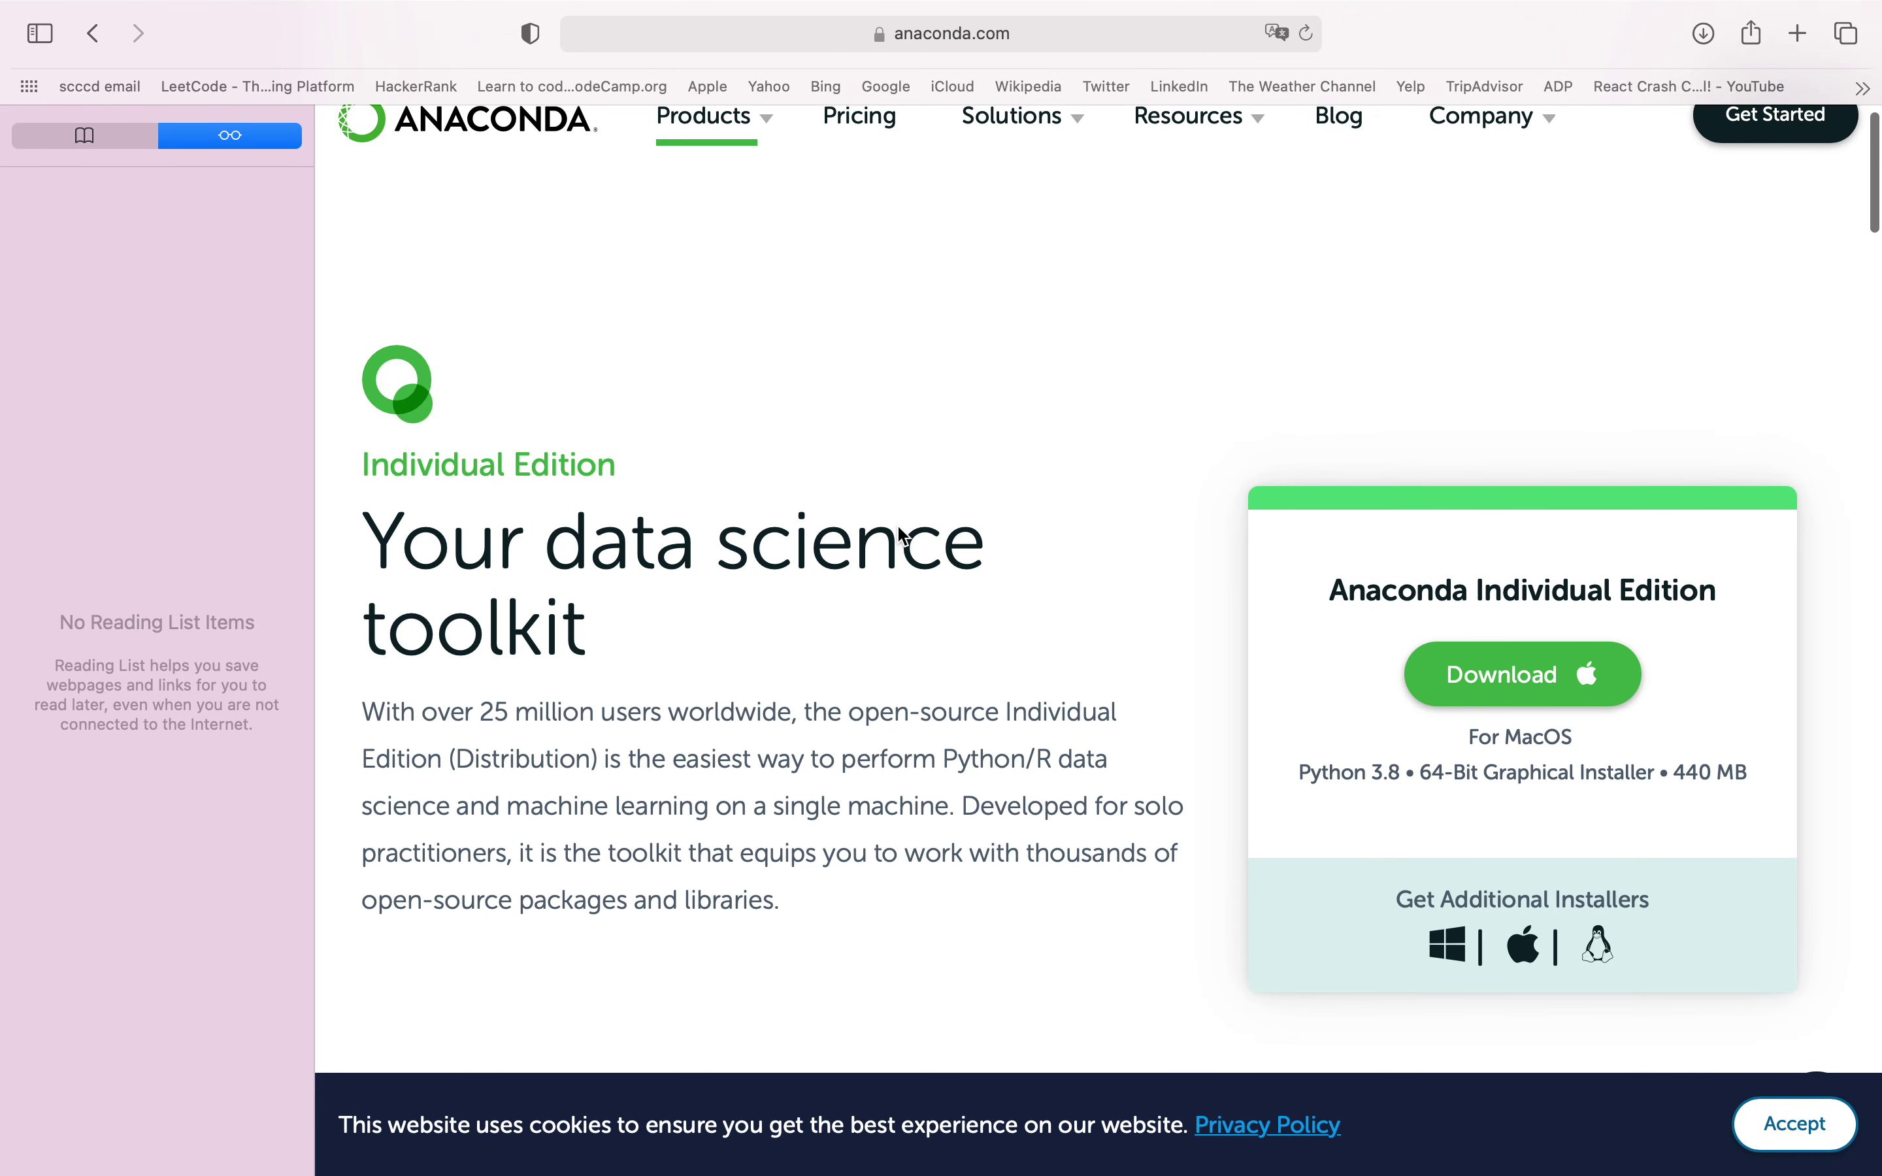
pyautogui.scroll(1, 905, 537)
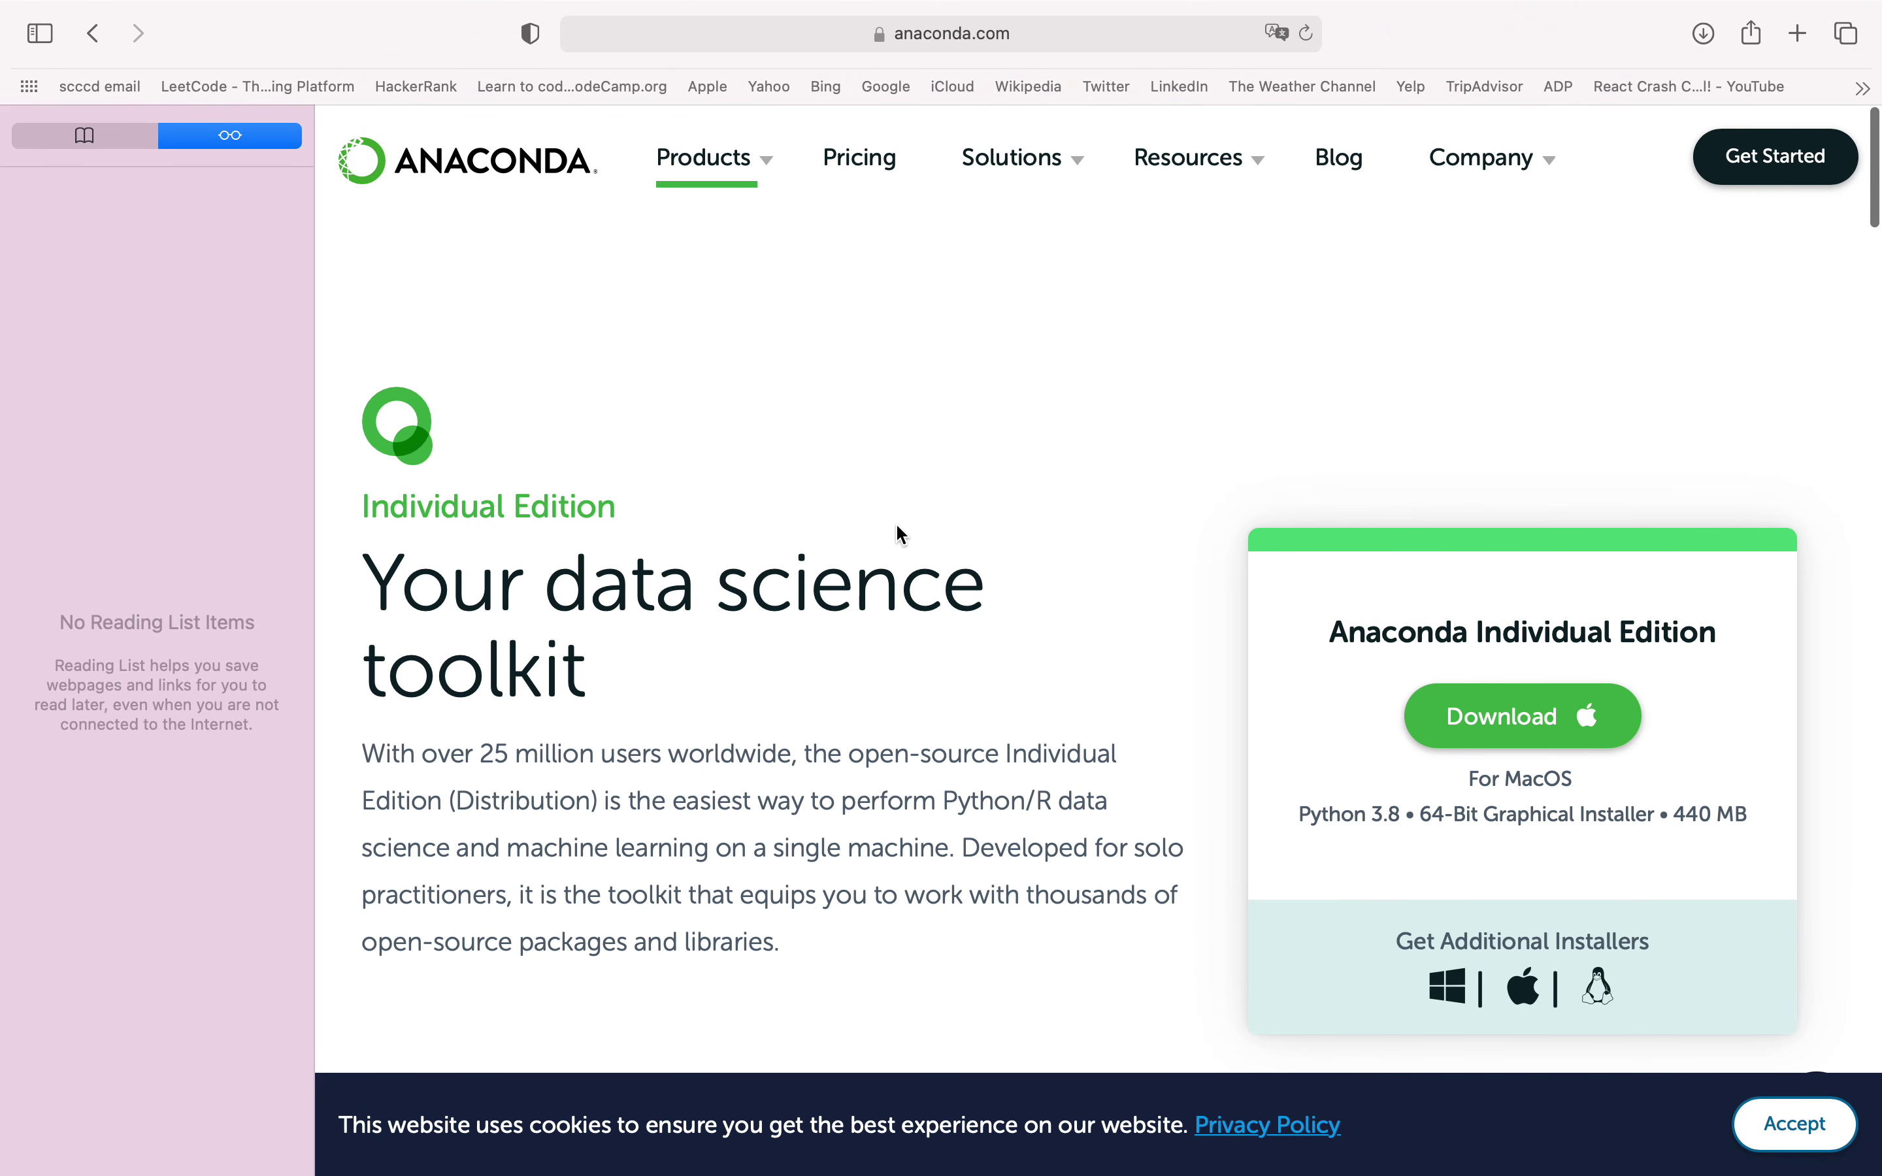
pyautogui.scroll(-1, 902, 535)
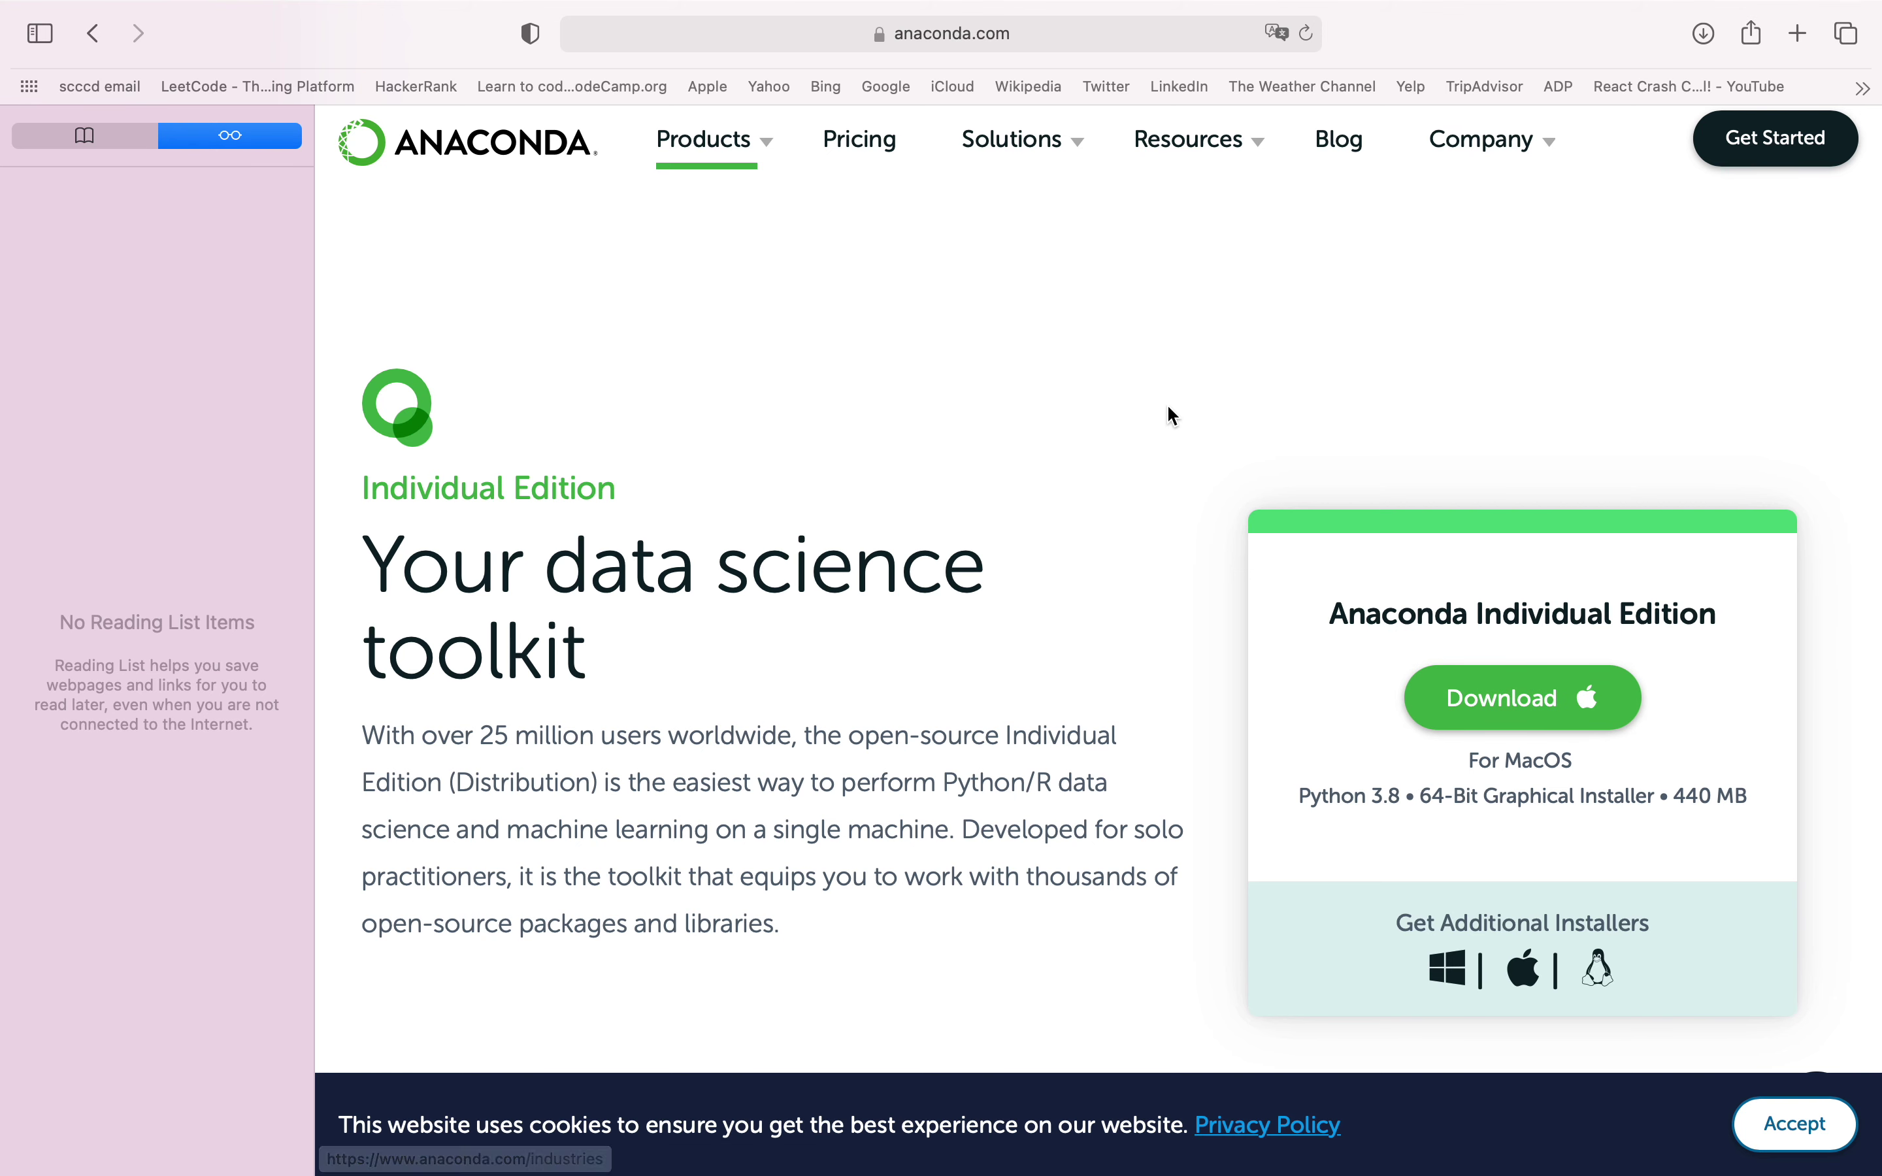
pyautogui.scroll(-1, 1105, 653)
pyautogui.scroll(2, 1104, 653)
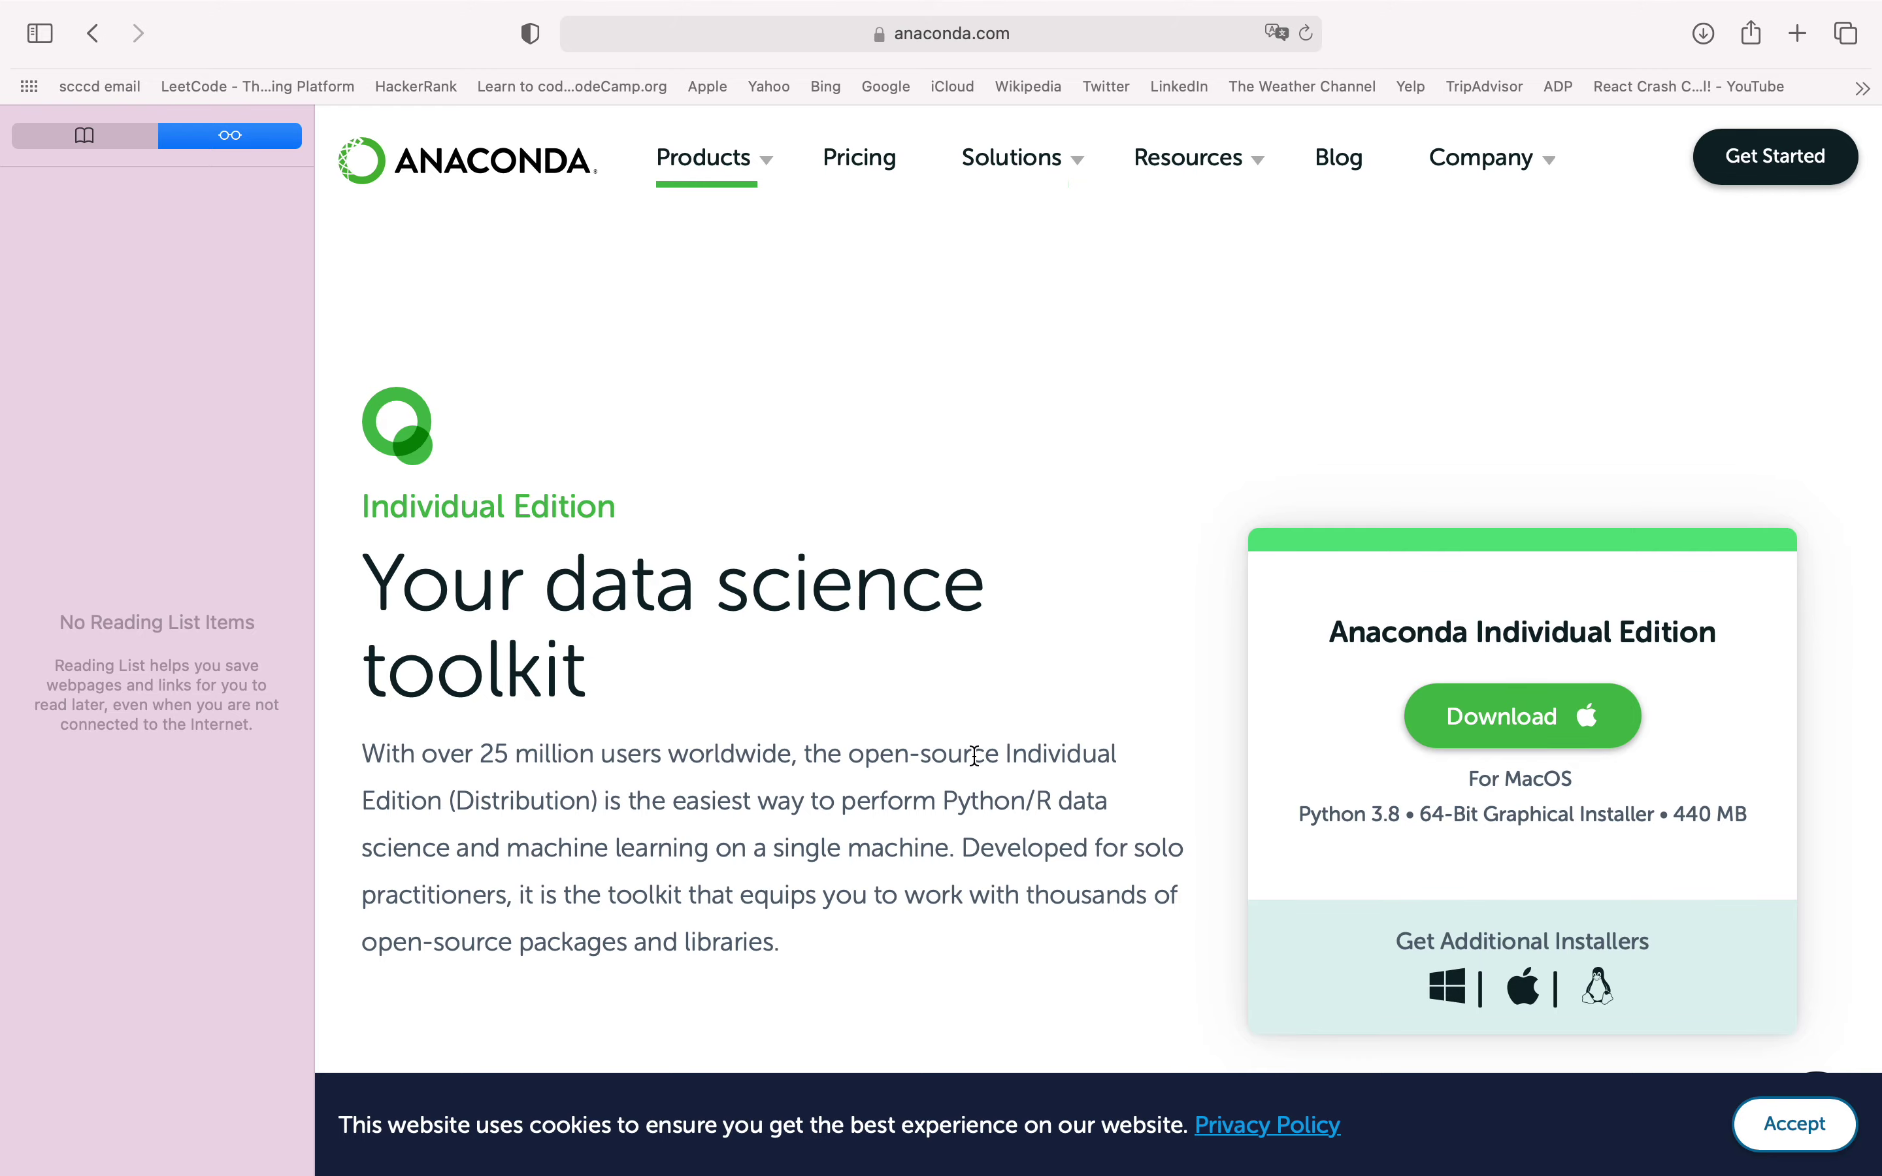
pyautogui.scroll(-12, 972, 755)
pyautogui.scroll(-15, 974, 756)
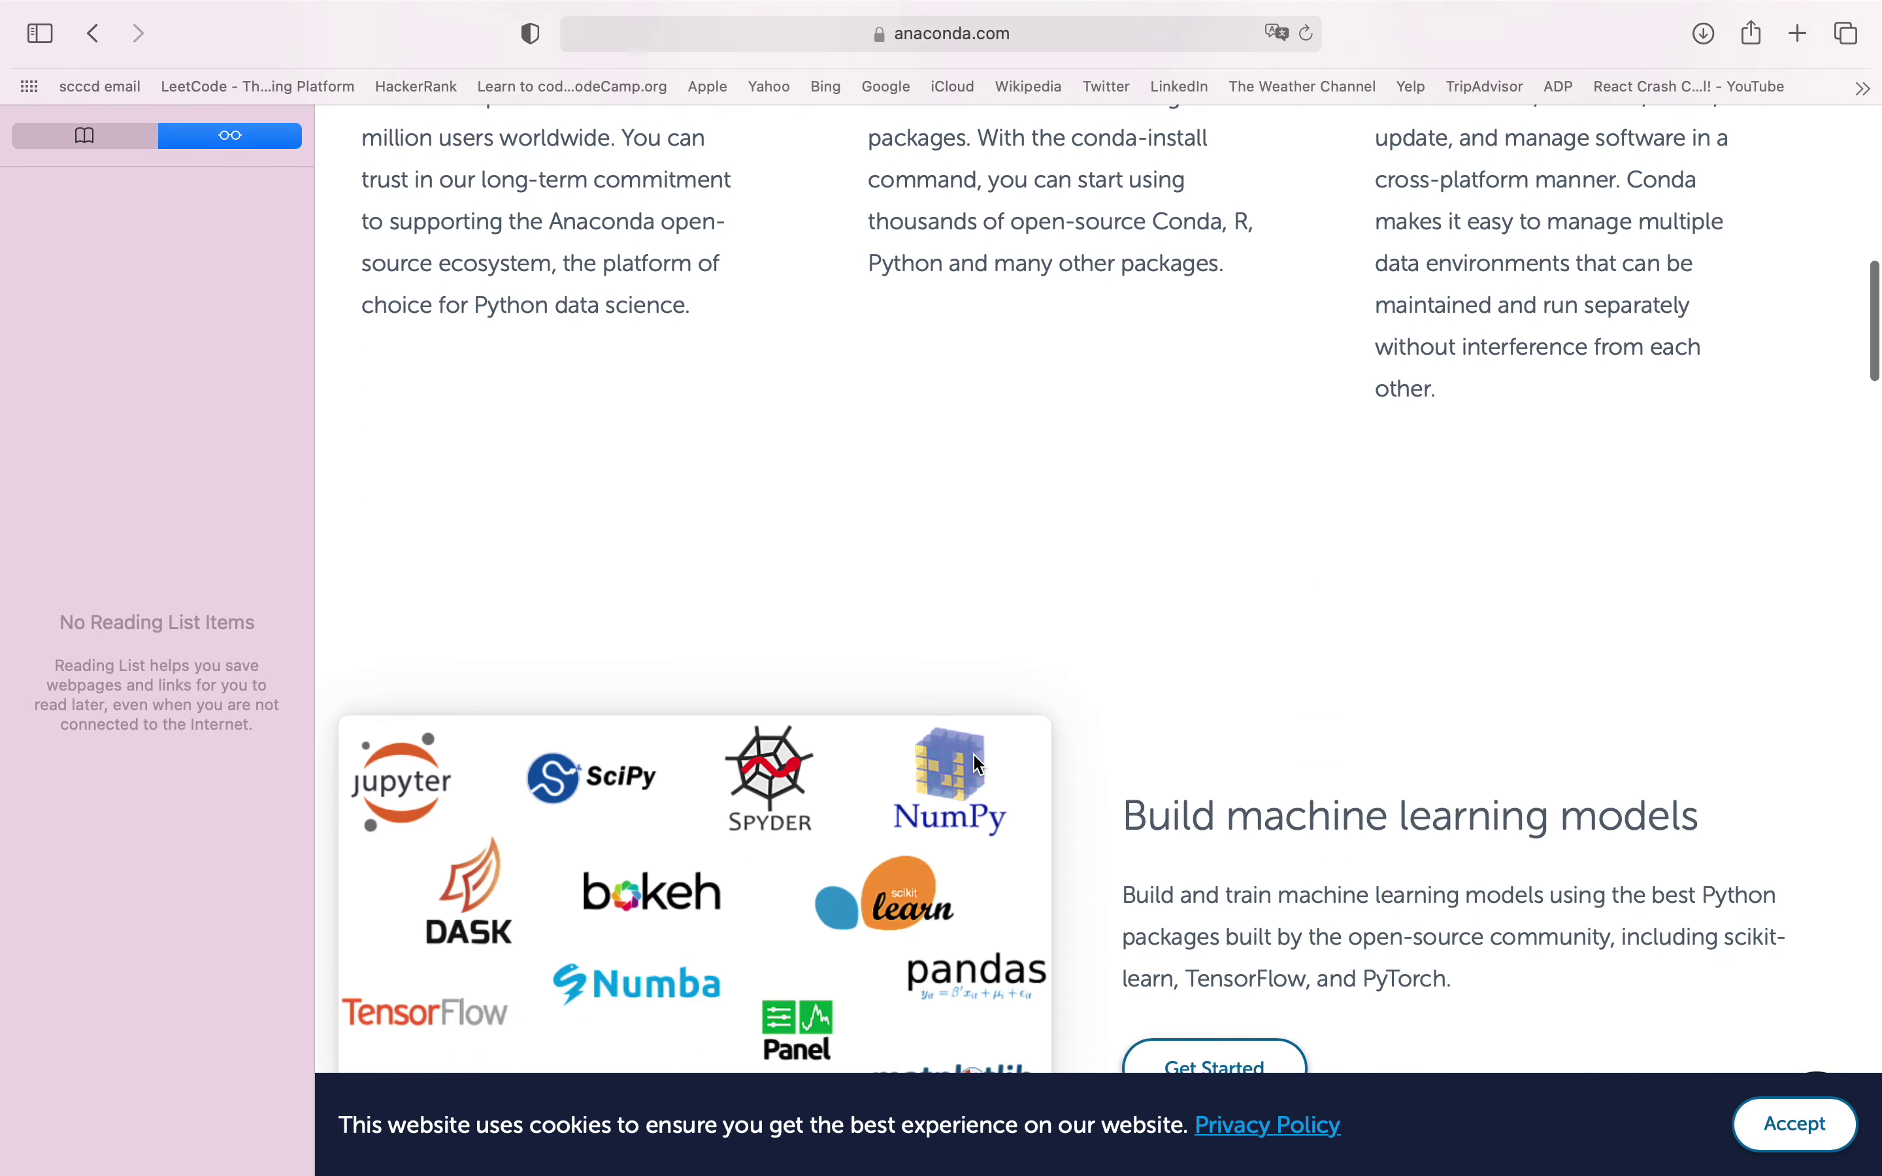
pyautogui.scroll(-20, 979, 765)
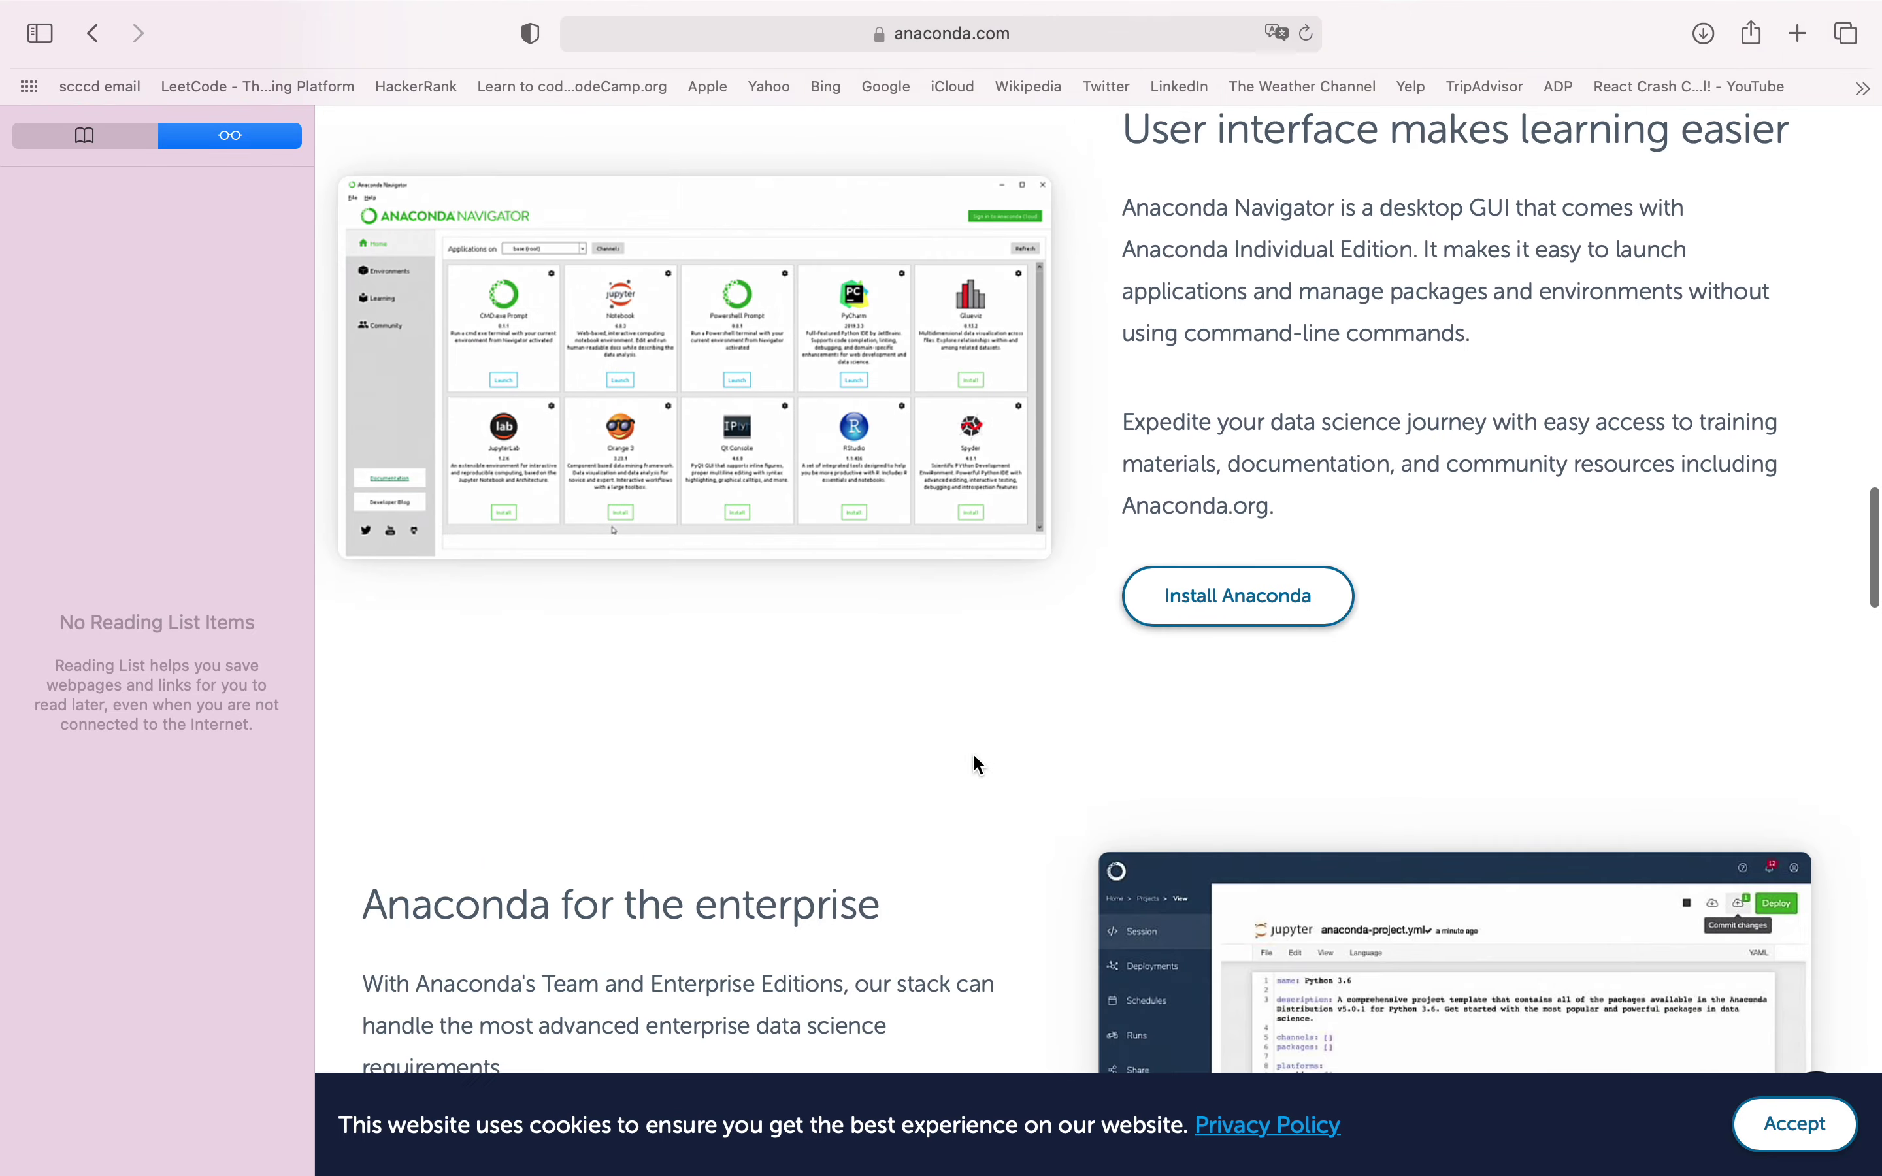
pyautogui.scroll(-15, 974, 756)
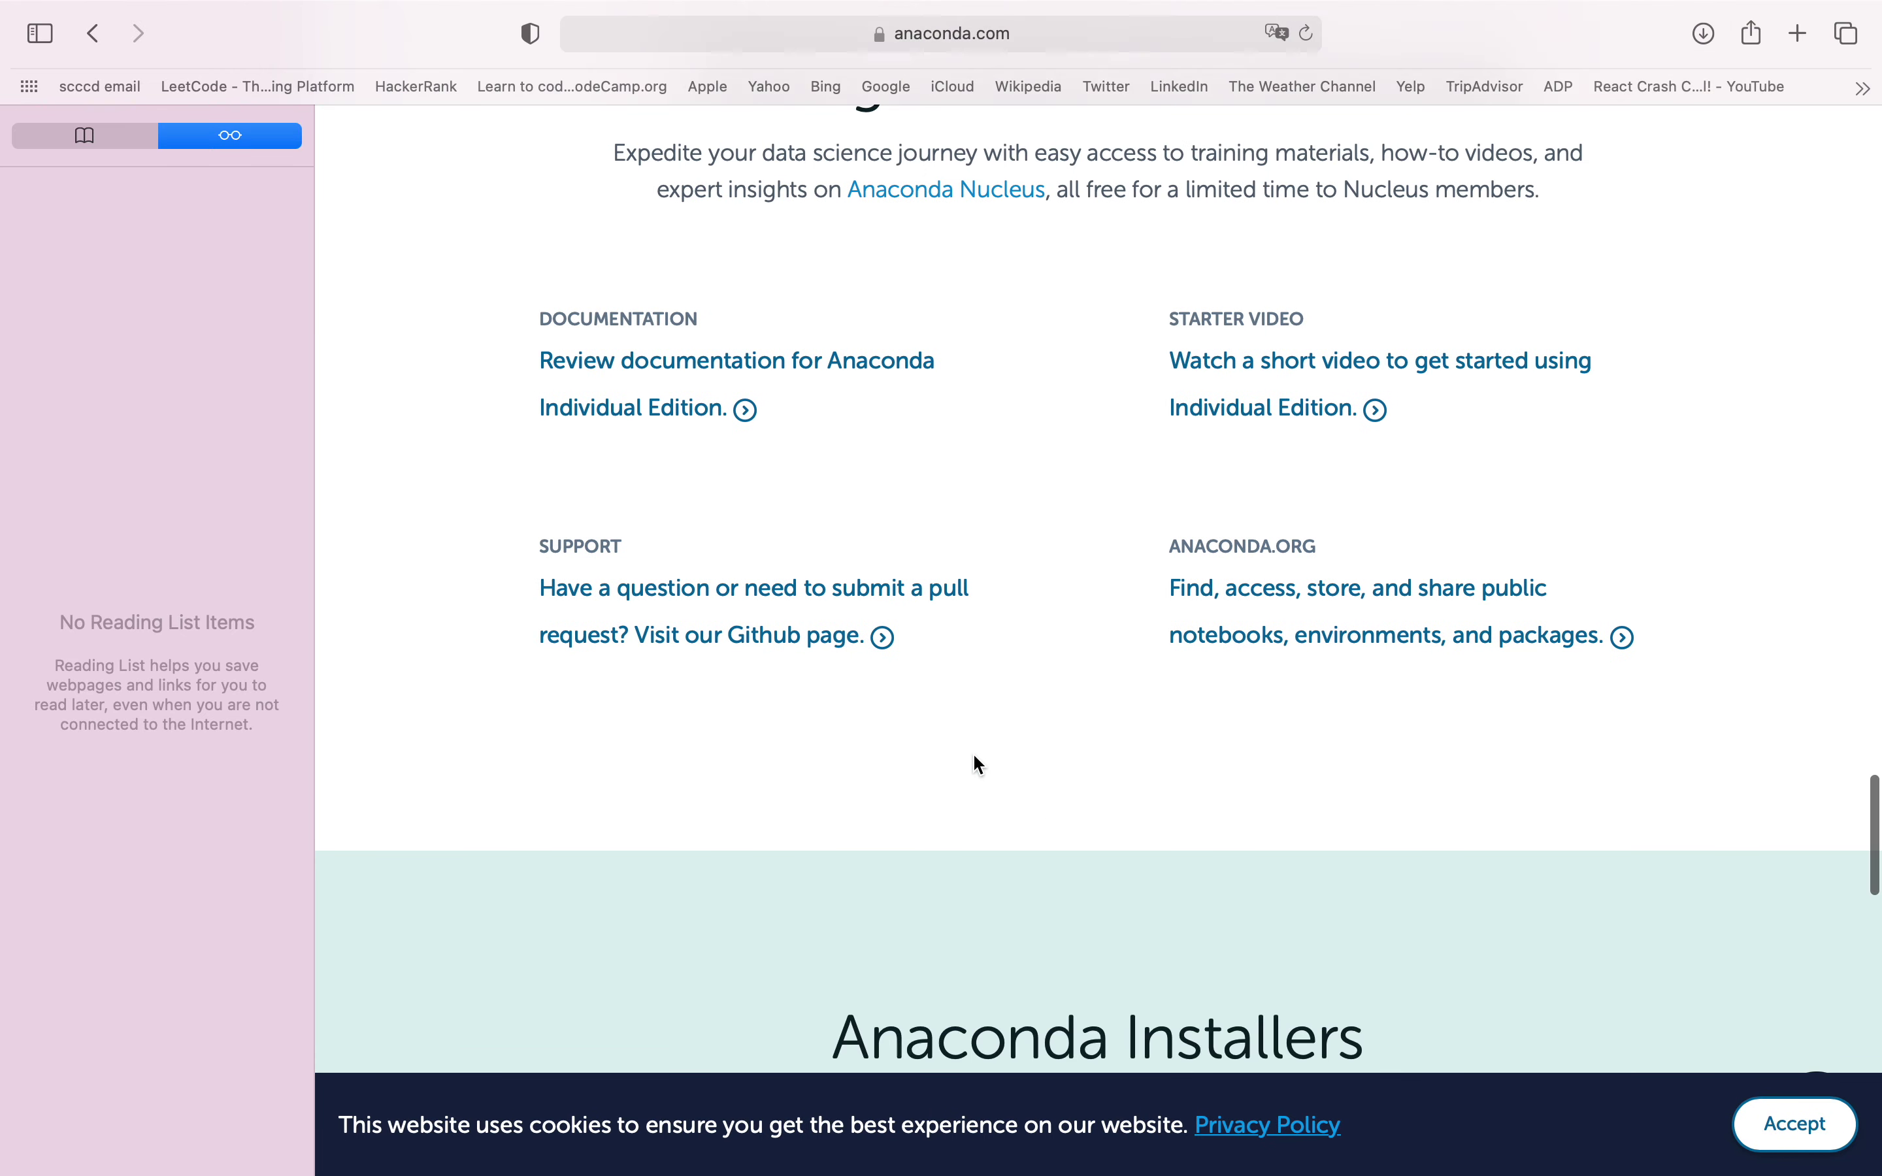
pyautogui.scroll(-1, 977, 756)
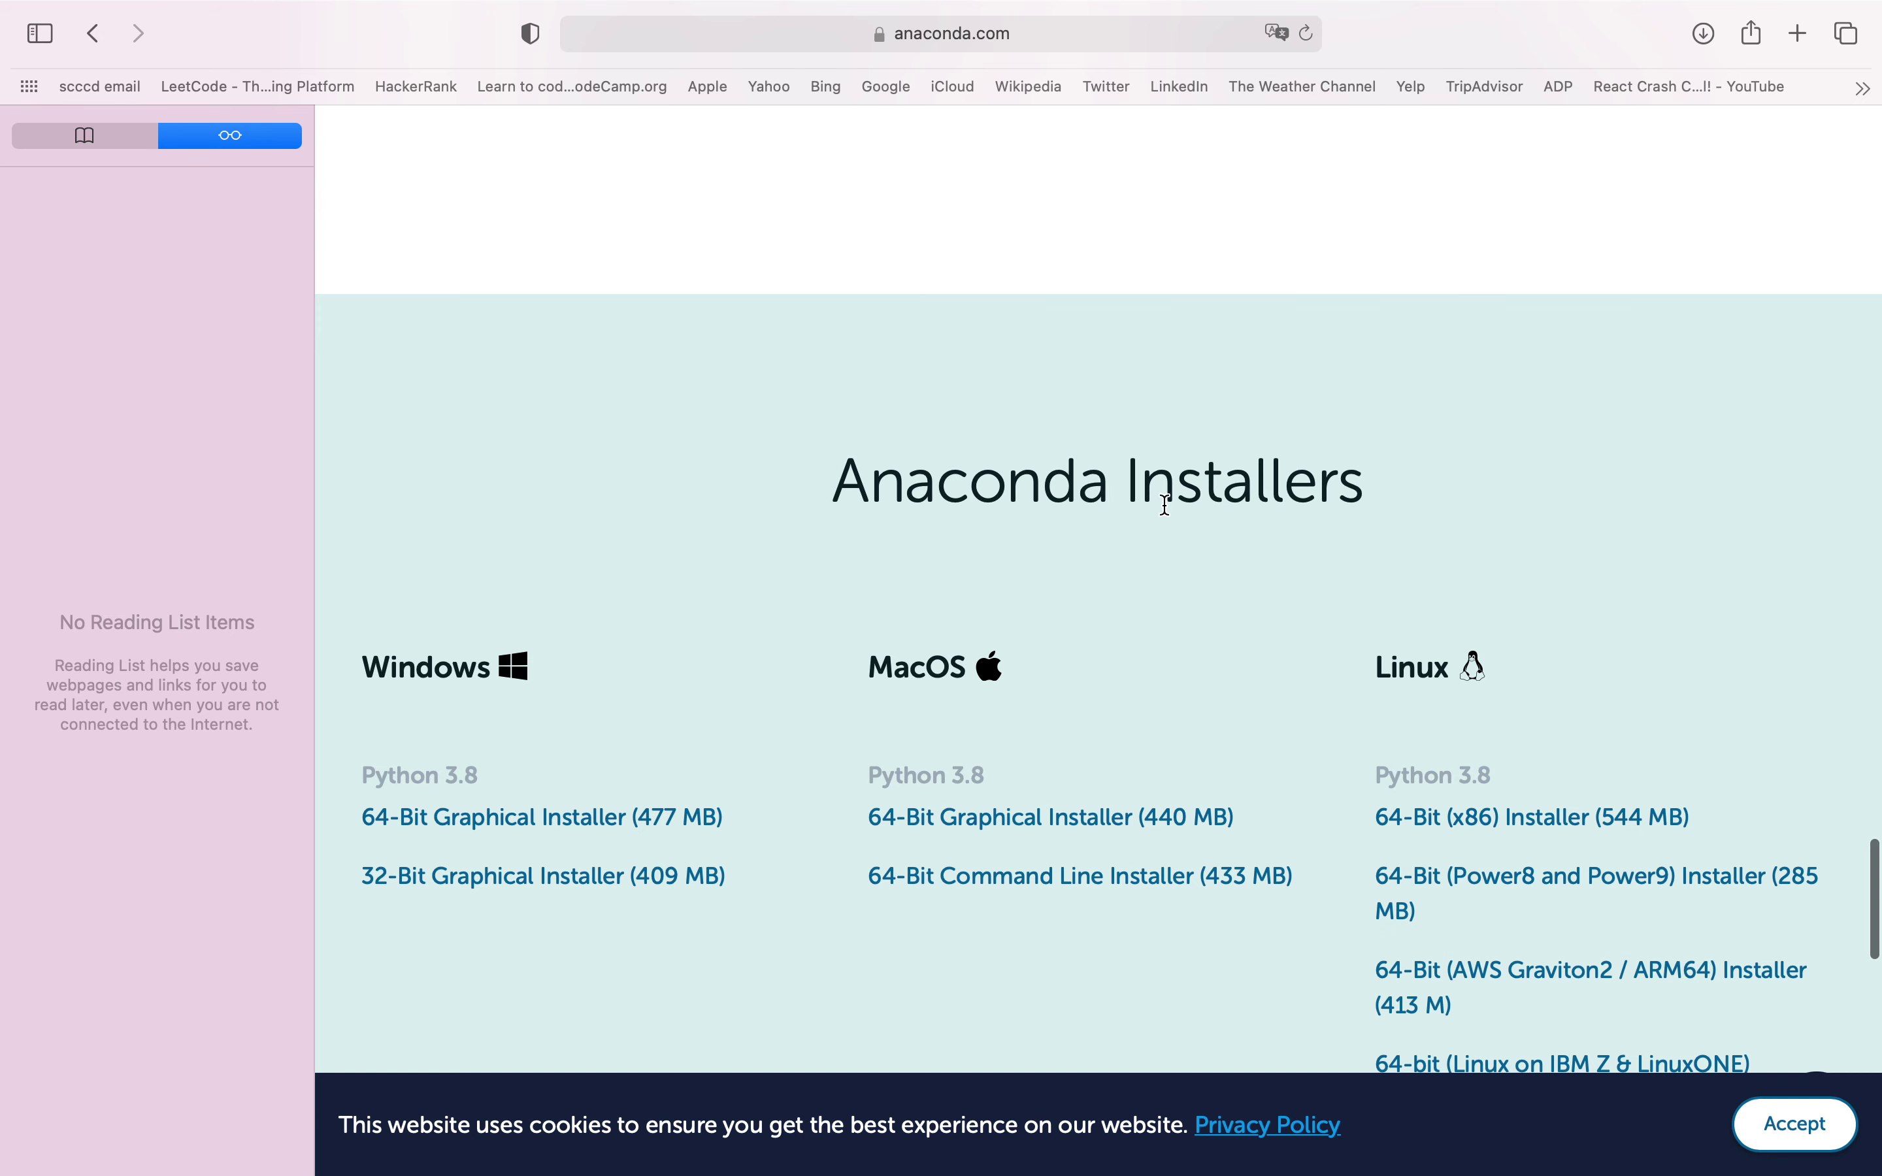
pyautogui.scroll(-3, 929, 715)
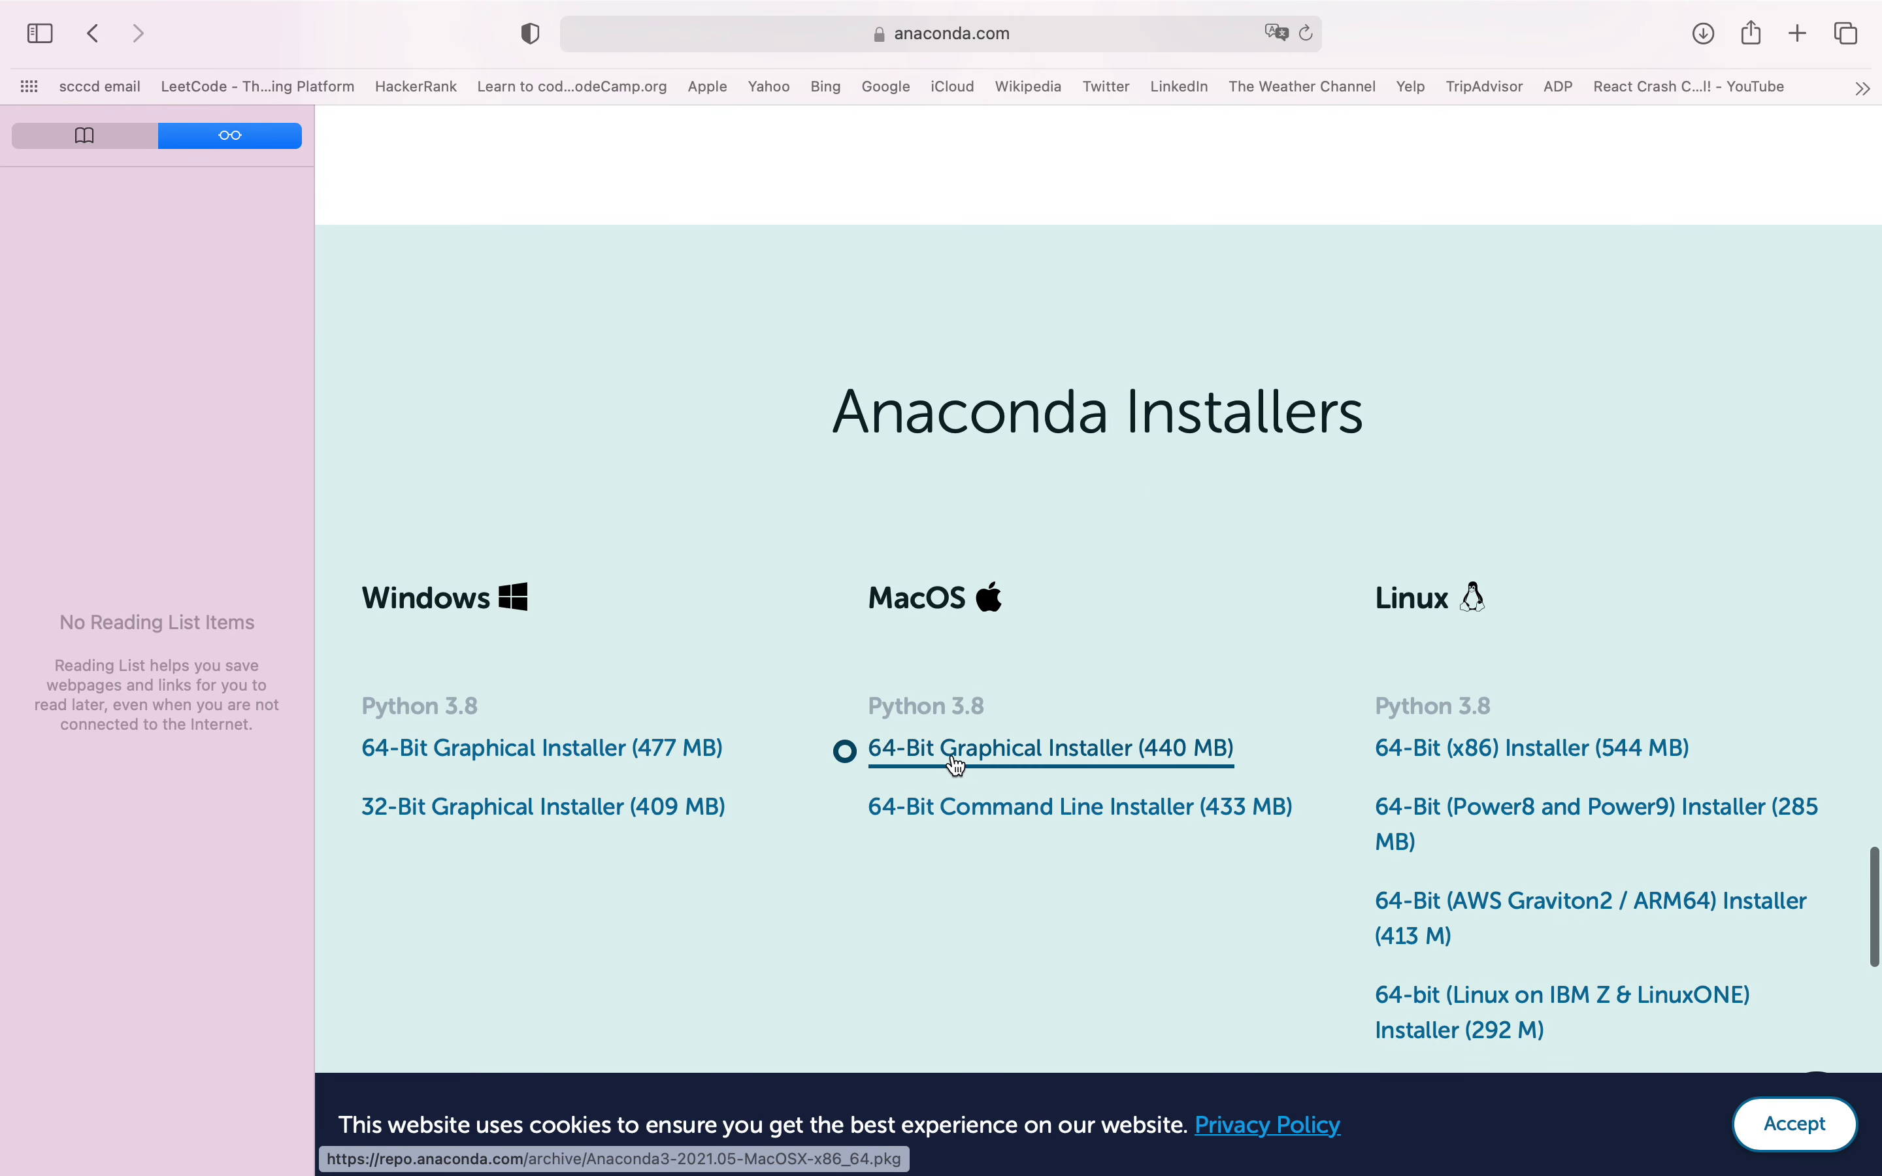
pyautogui.scroll(20, 960, 687)
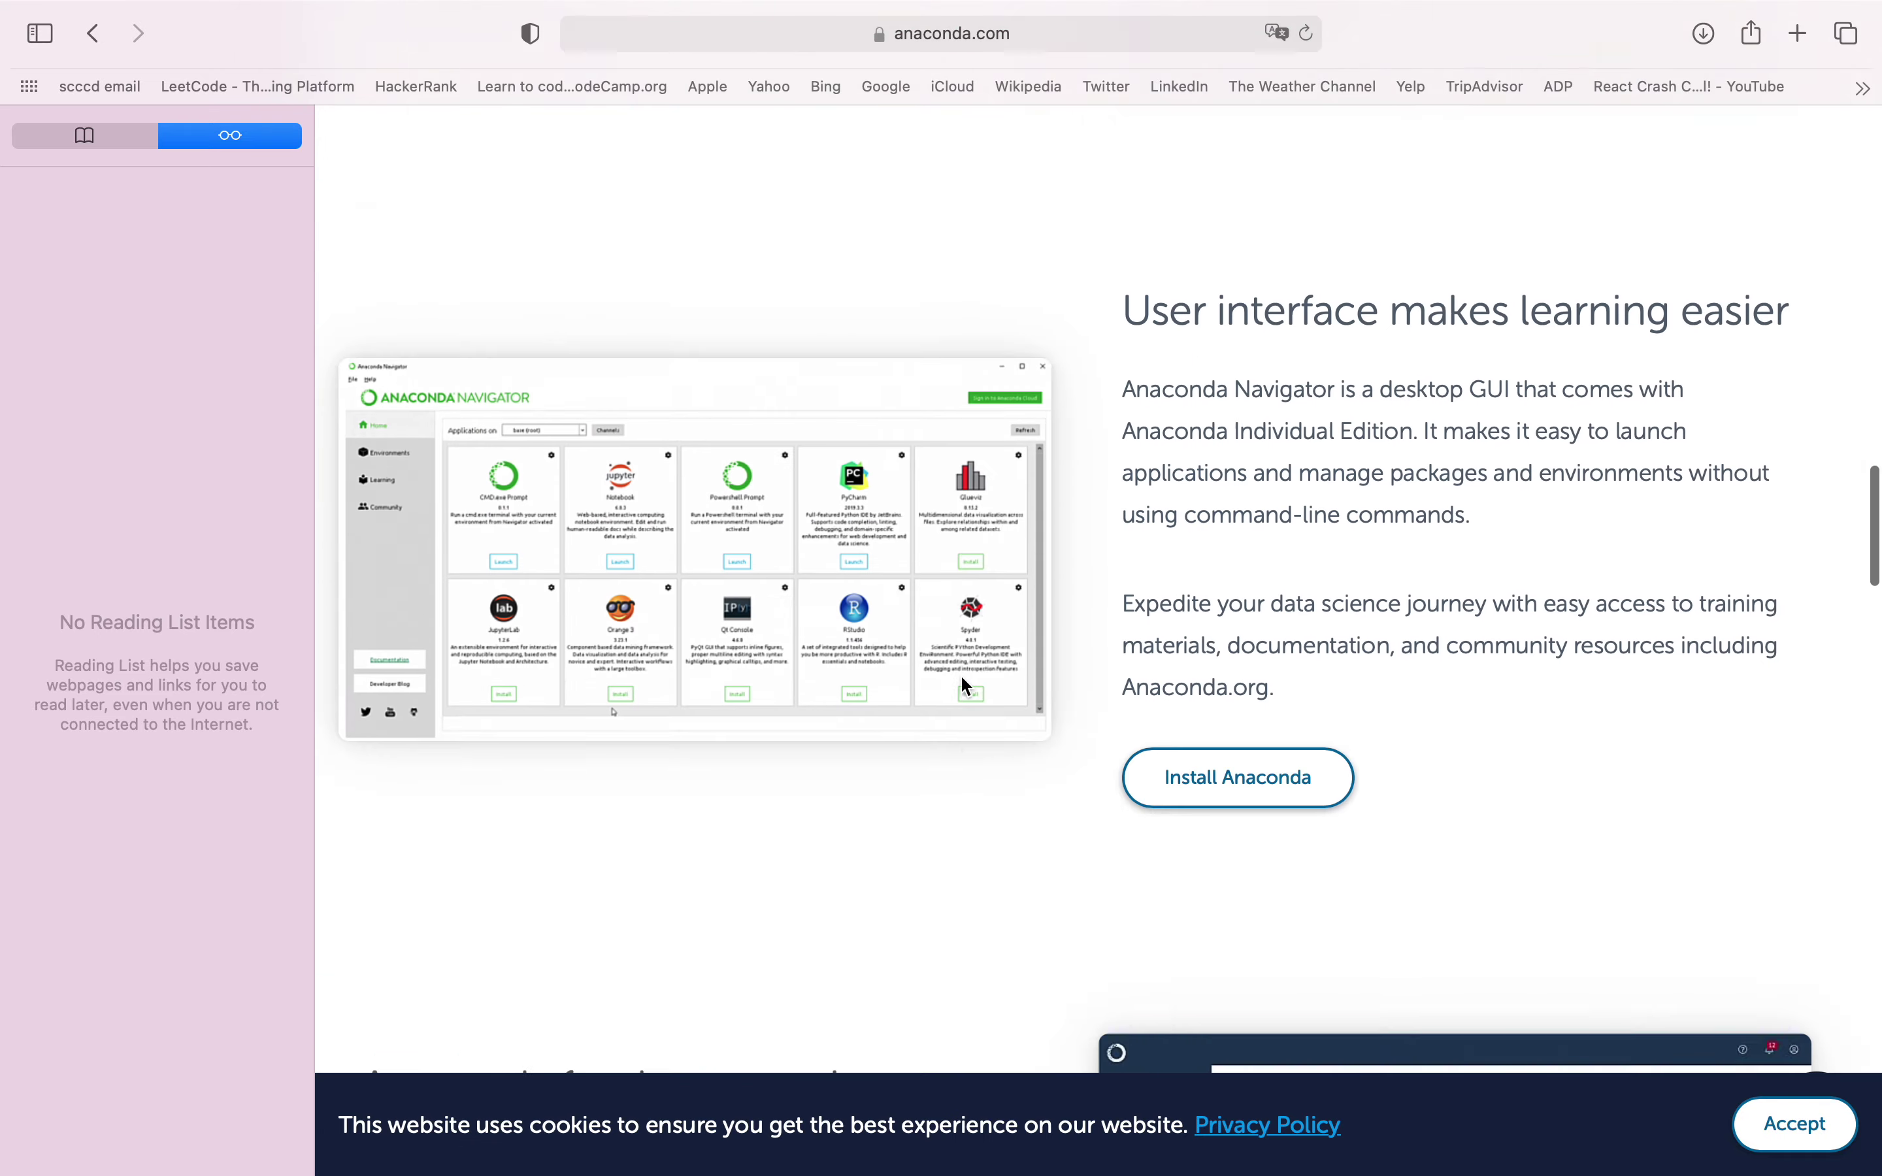
pyautogui.scroll(15, 961, 687)
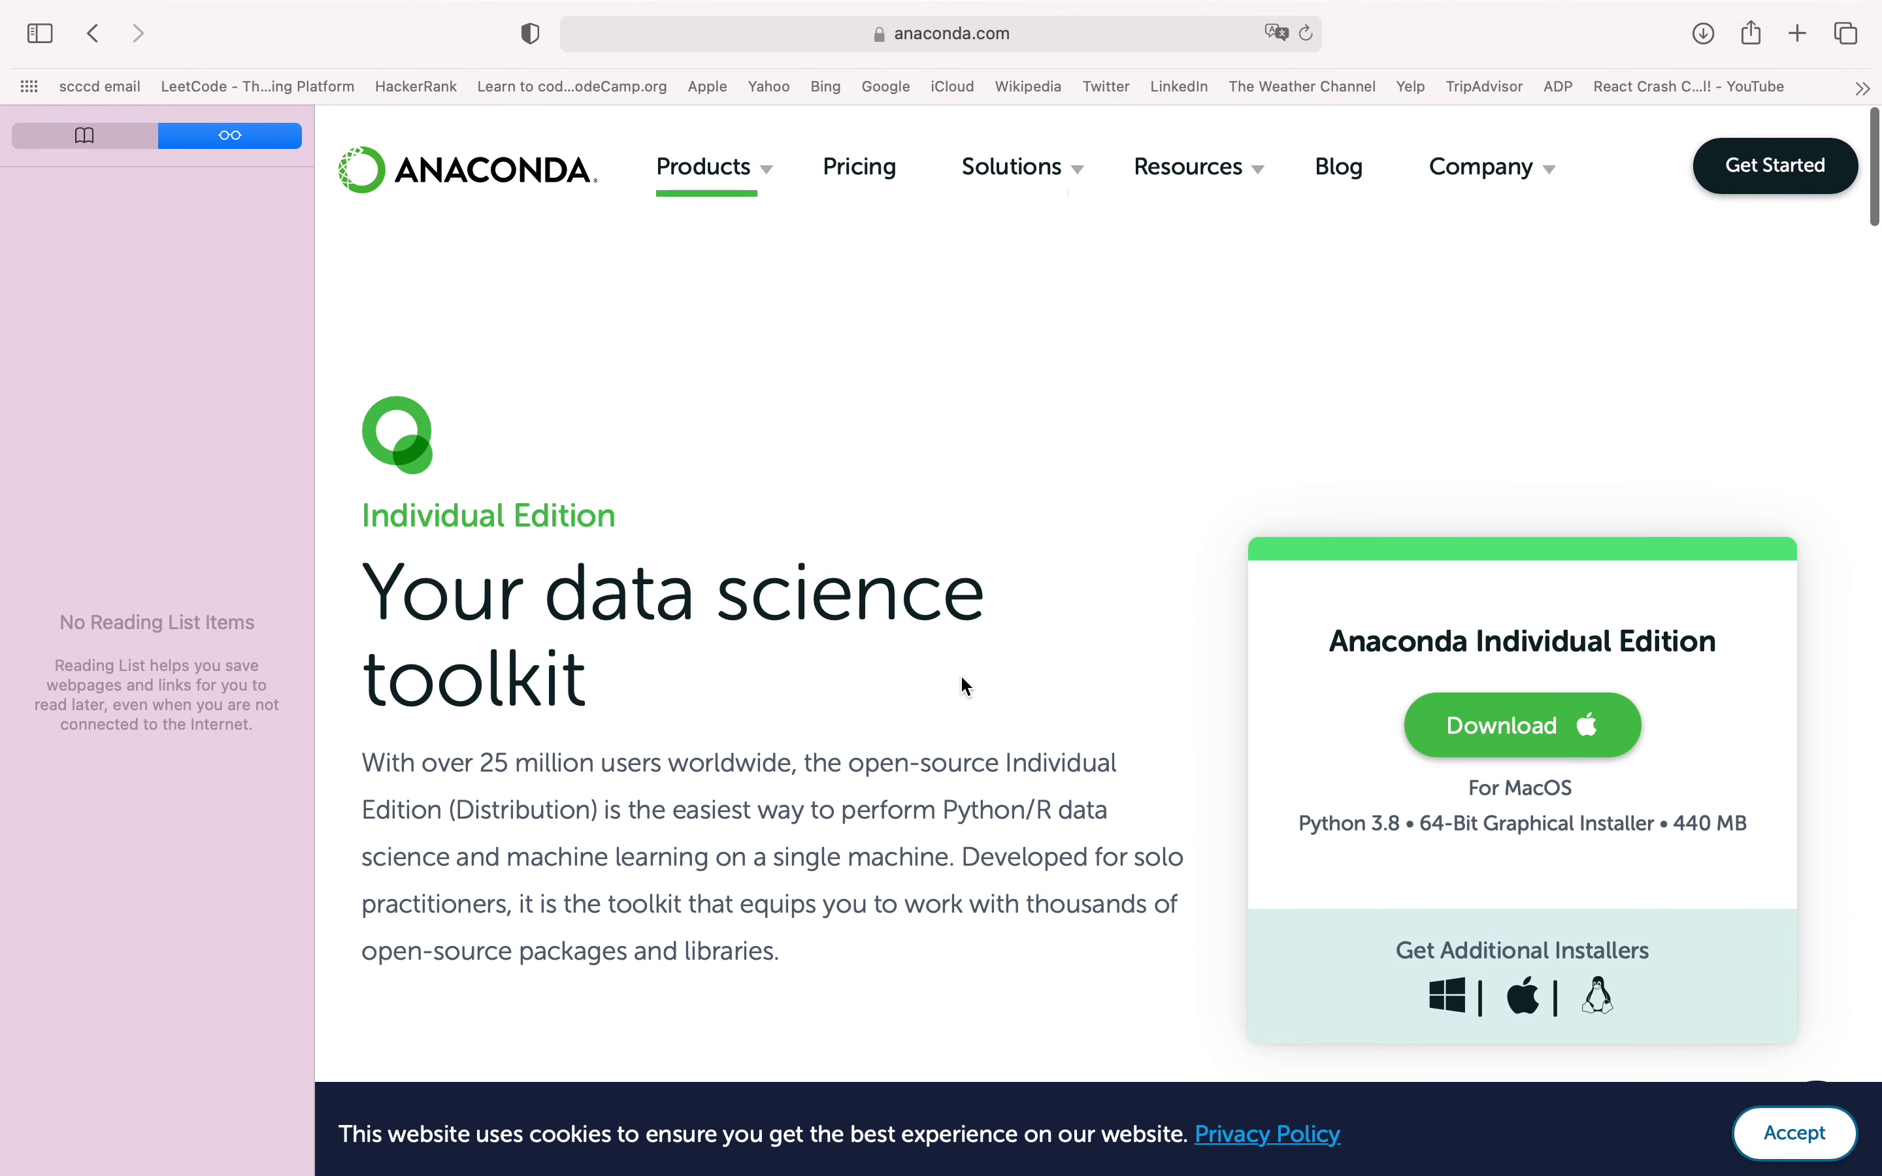
pyautogui.moveTo(722, 180)
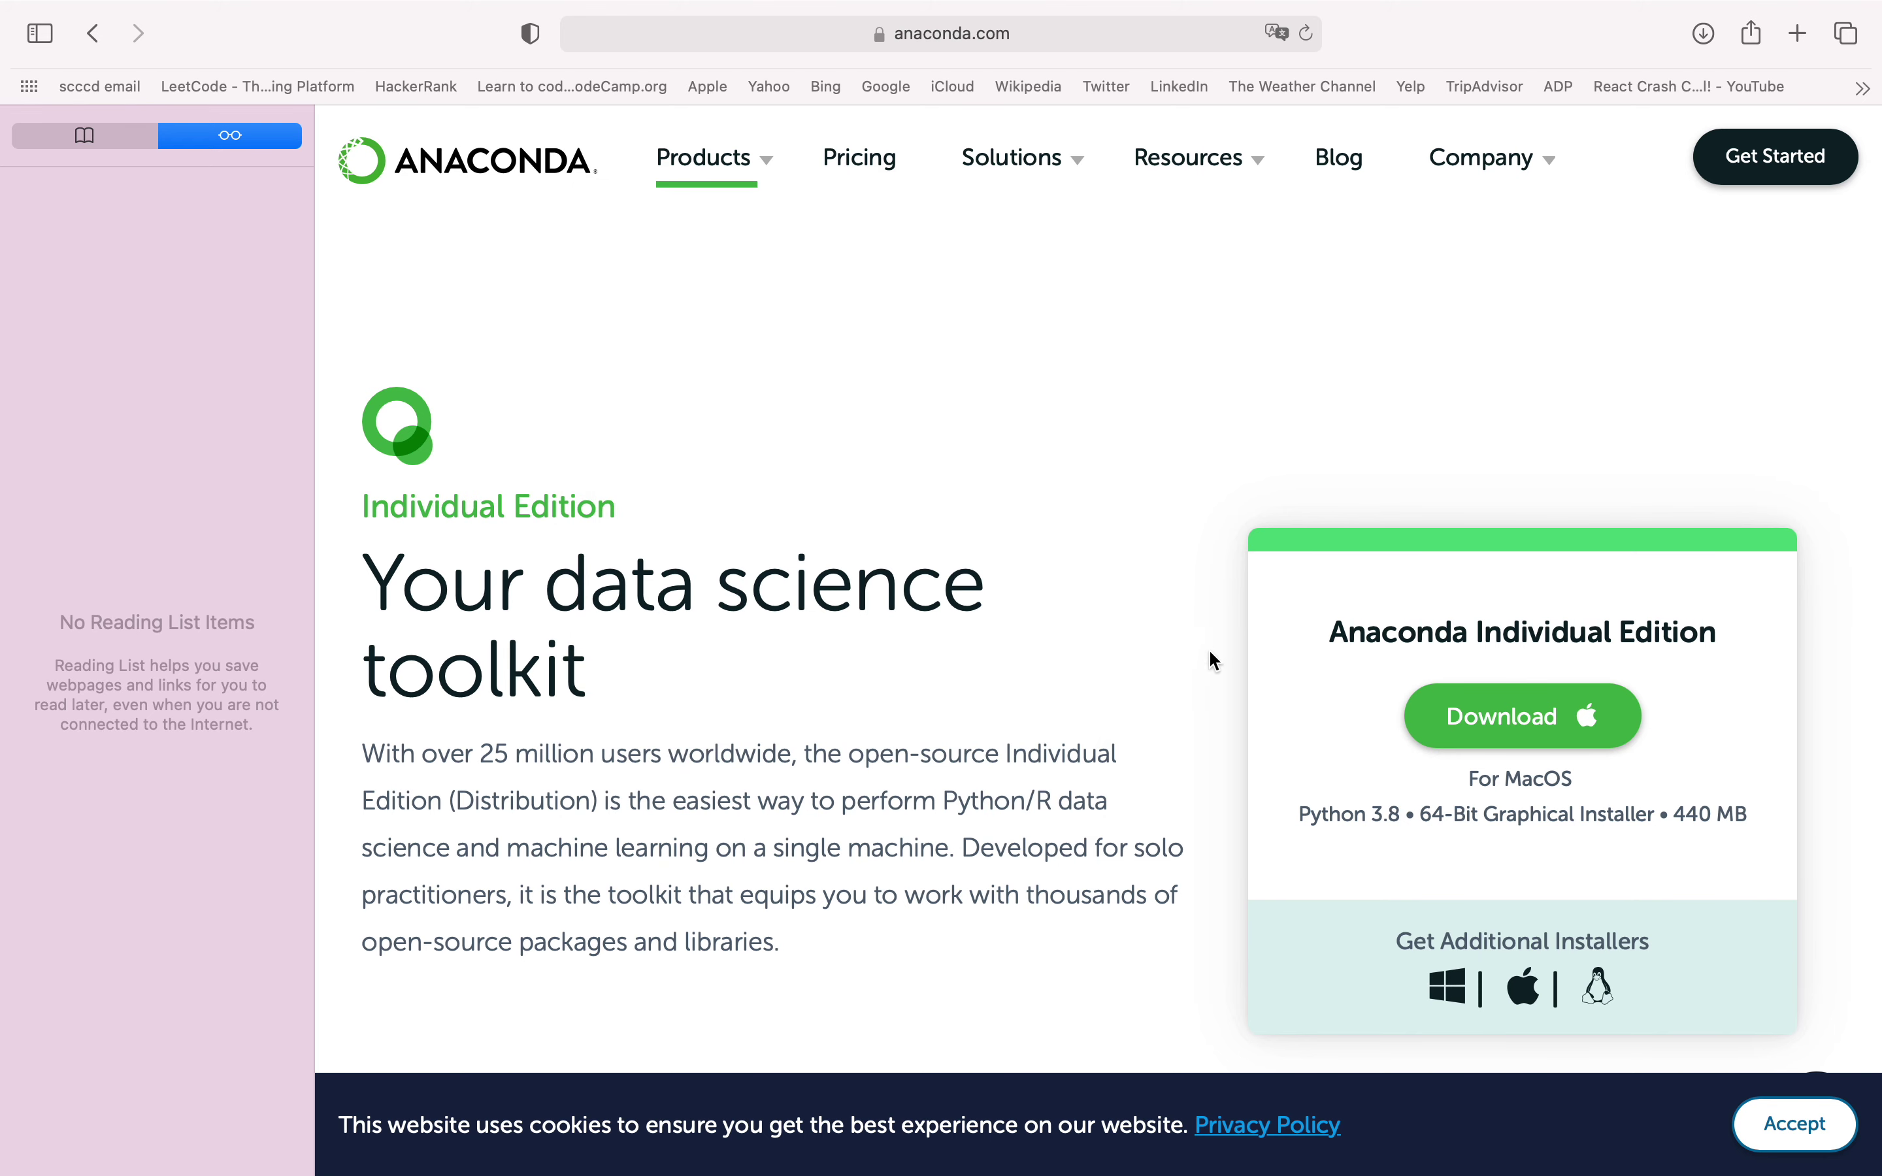
# Download the Python 3.8 64-Bit Graphical Installer for MacOS from the Anaconda Installers section
pyautogui.scroll(-1, 1489, 735)
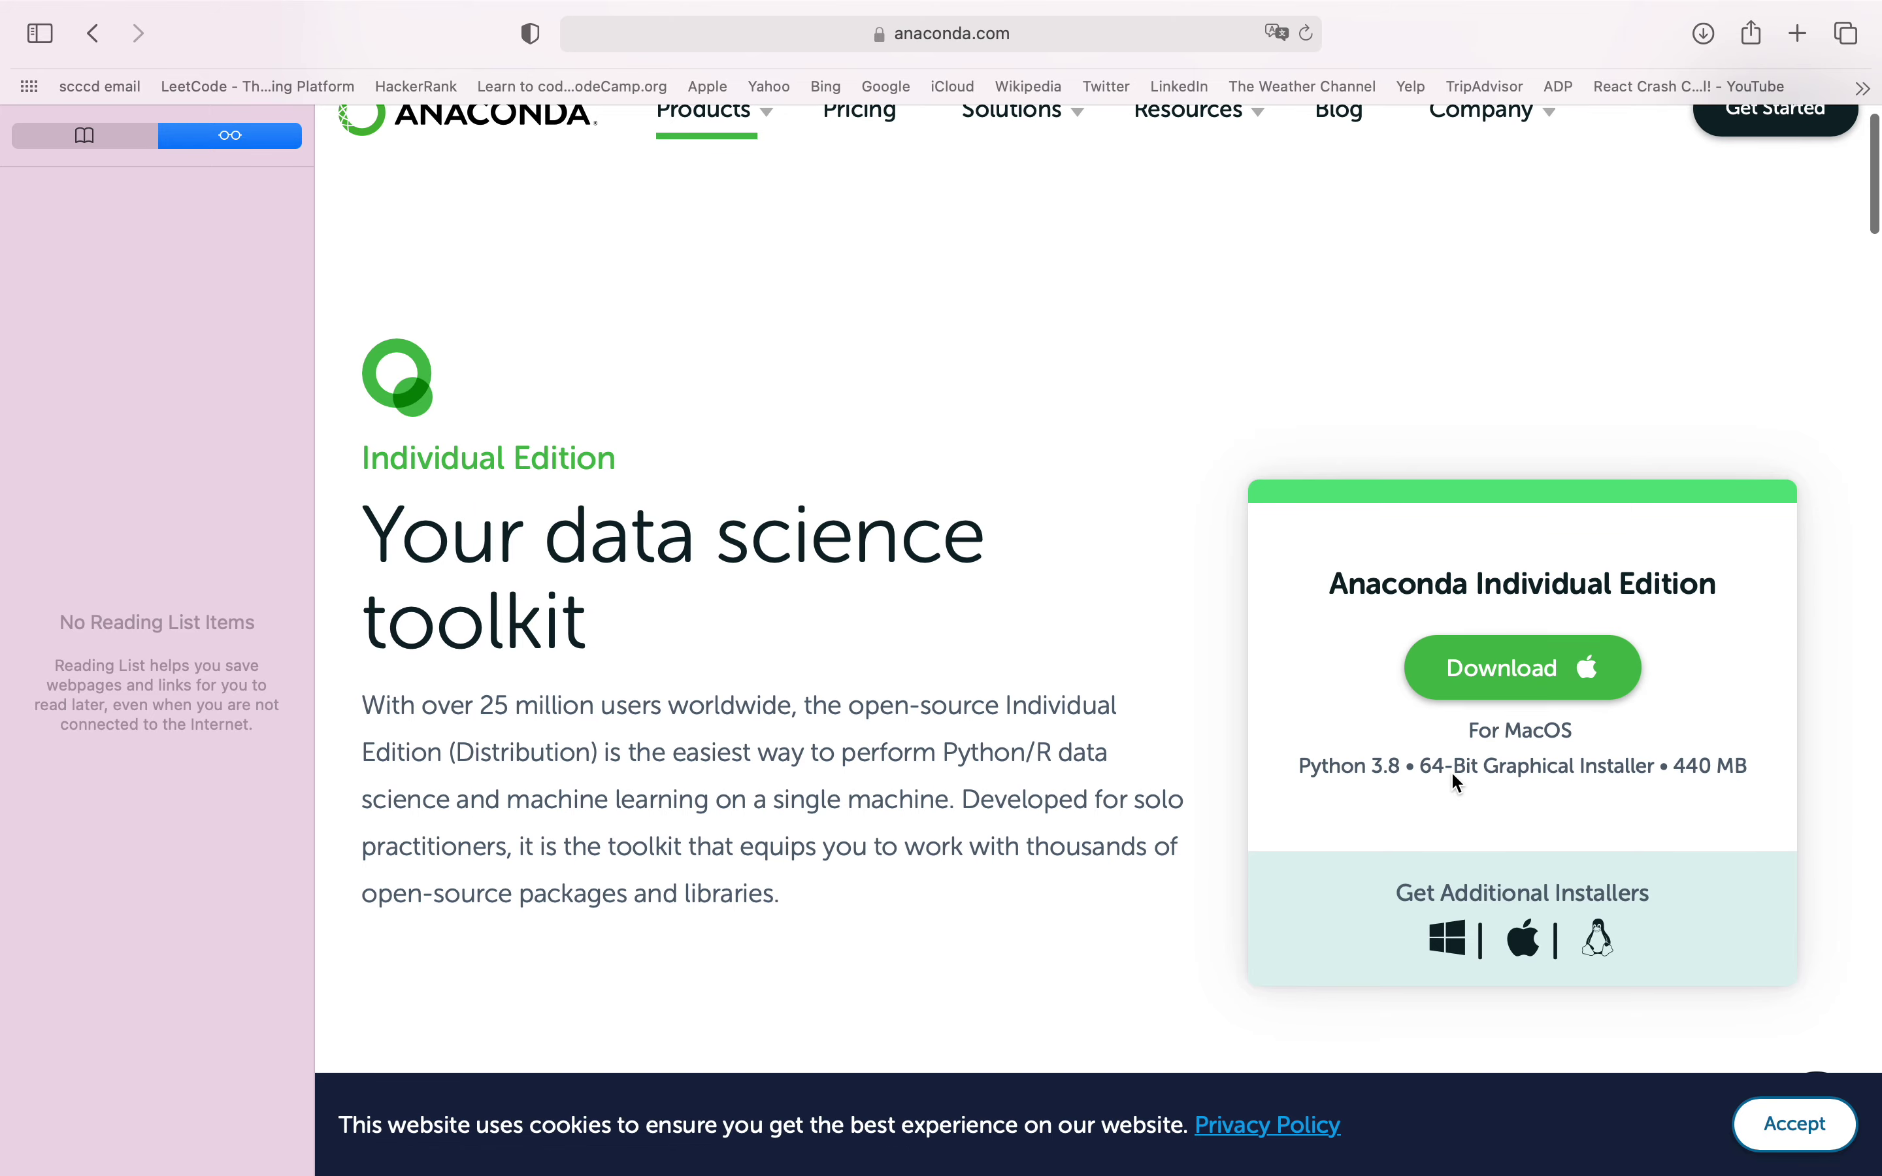
pyautogui.scroll(-5, 1456, 775)
pyautogui.scroll(-20, 1404, 775)
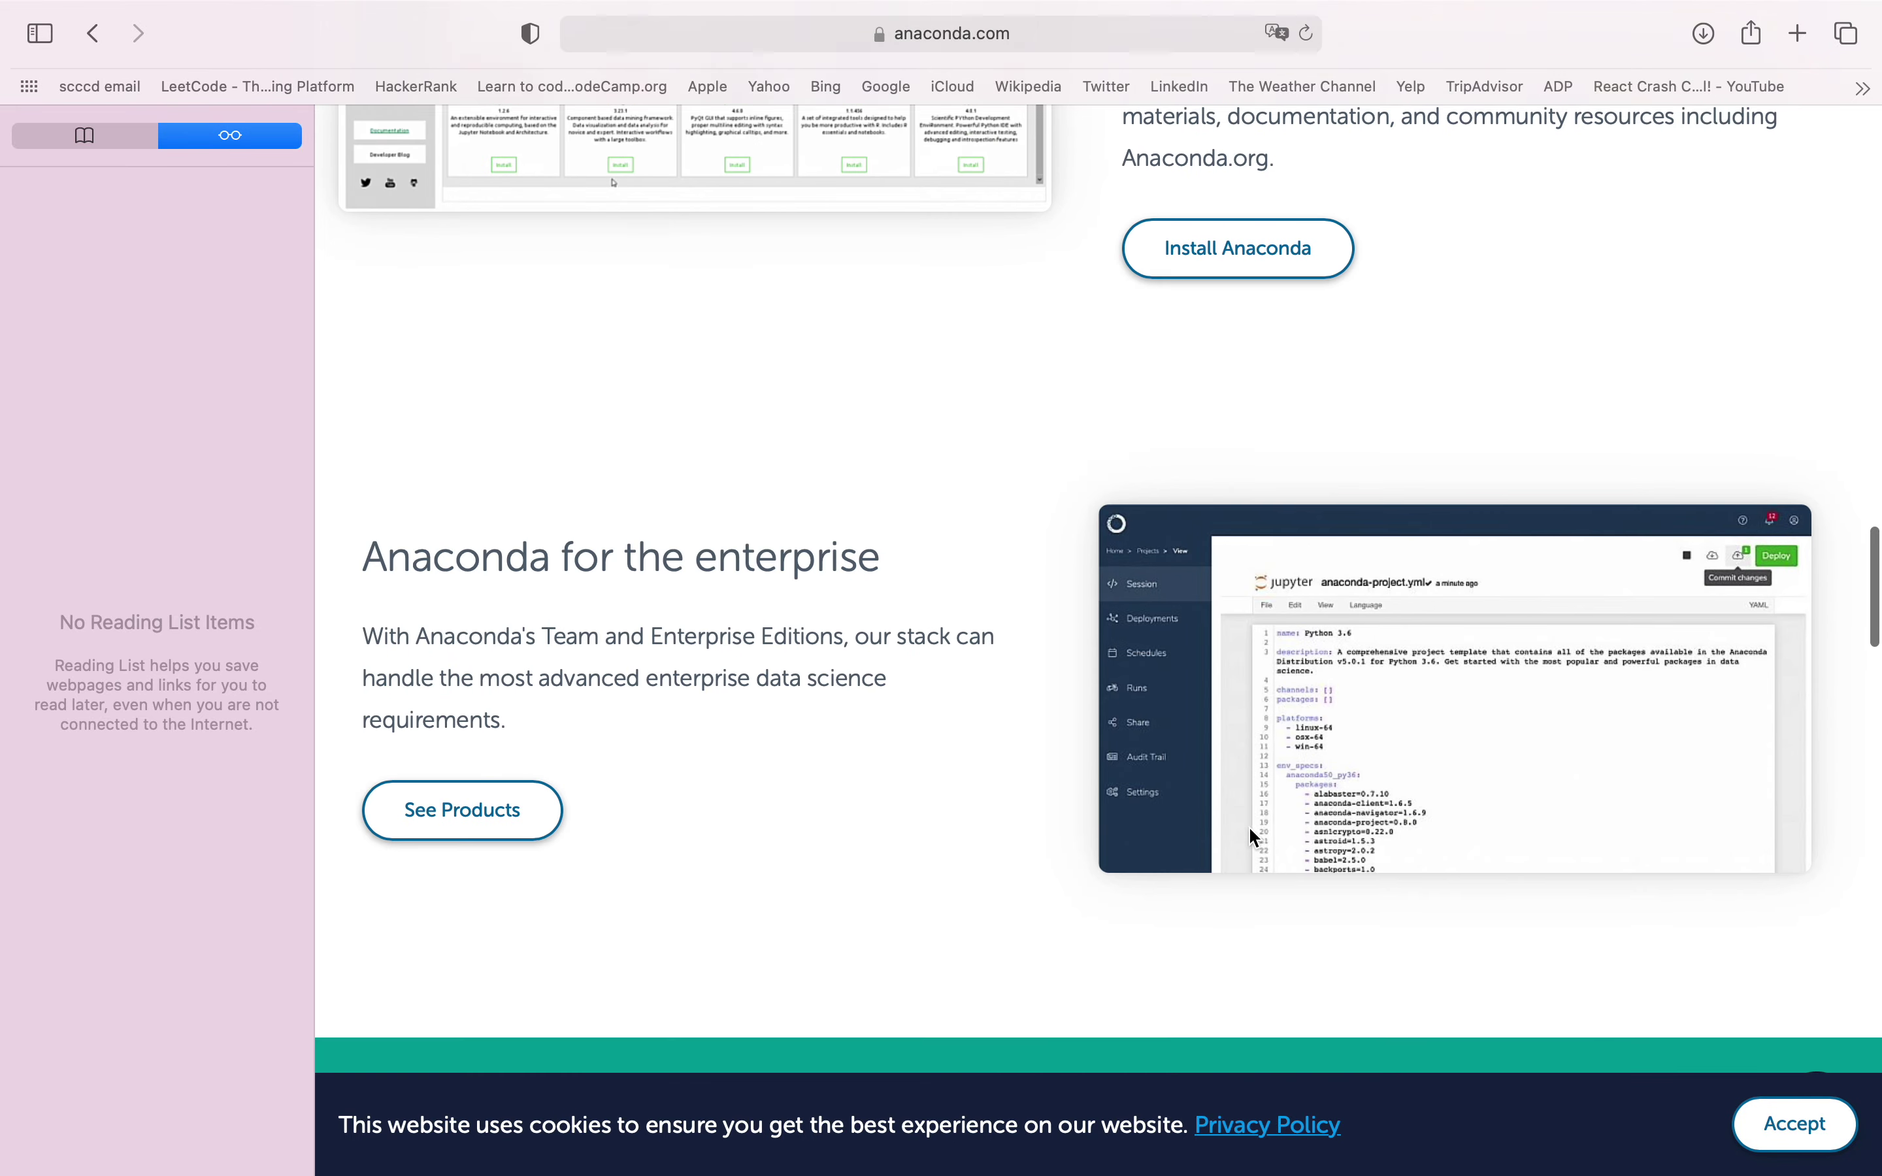
pyautogui.scroll(-20, 1250, 829)
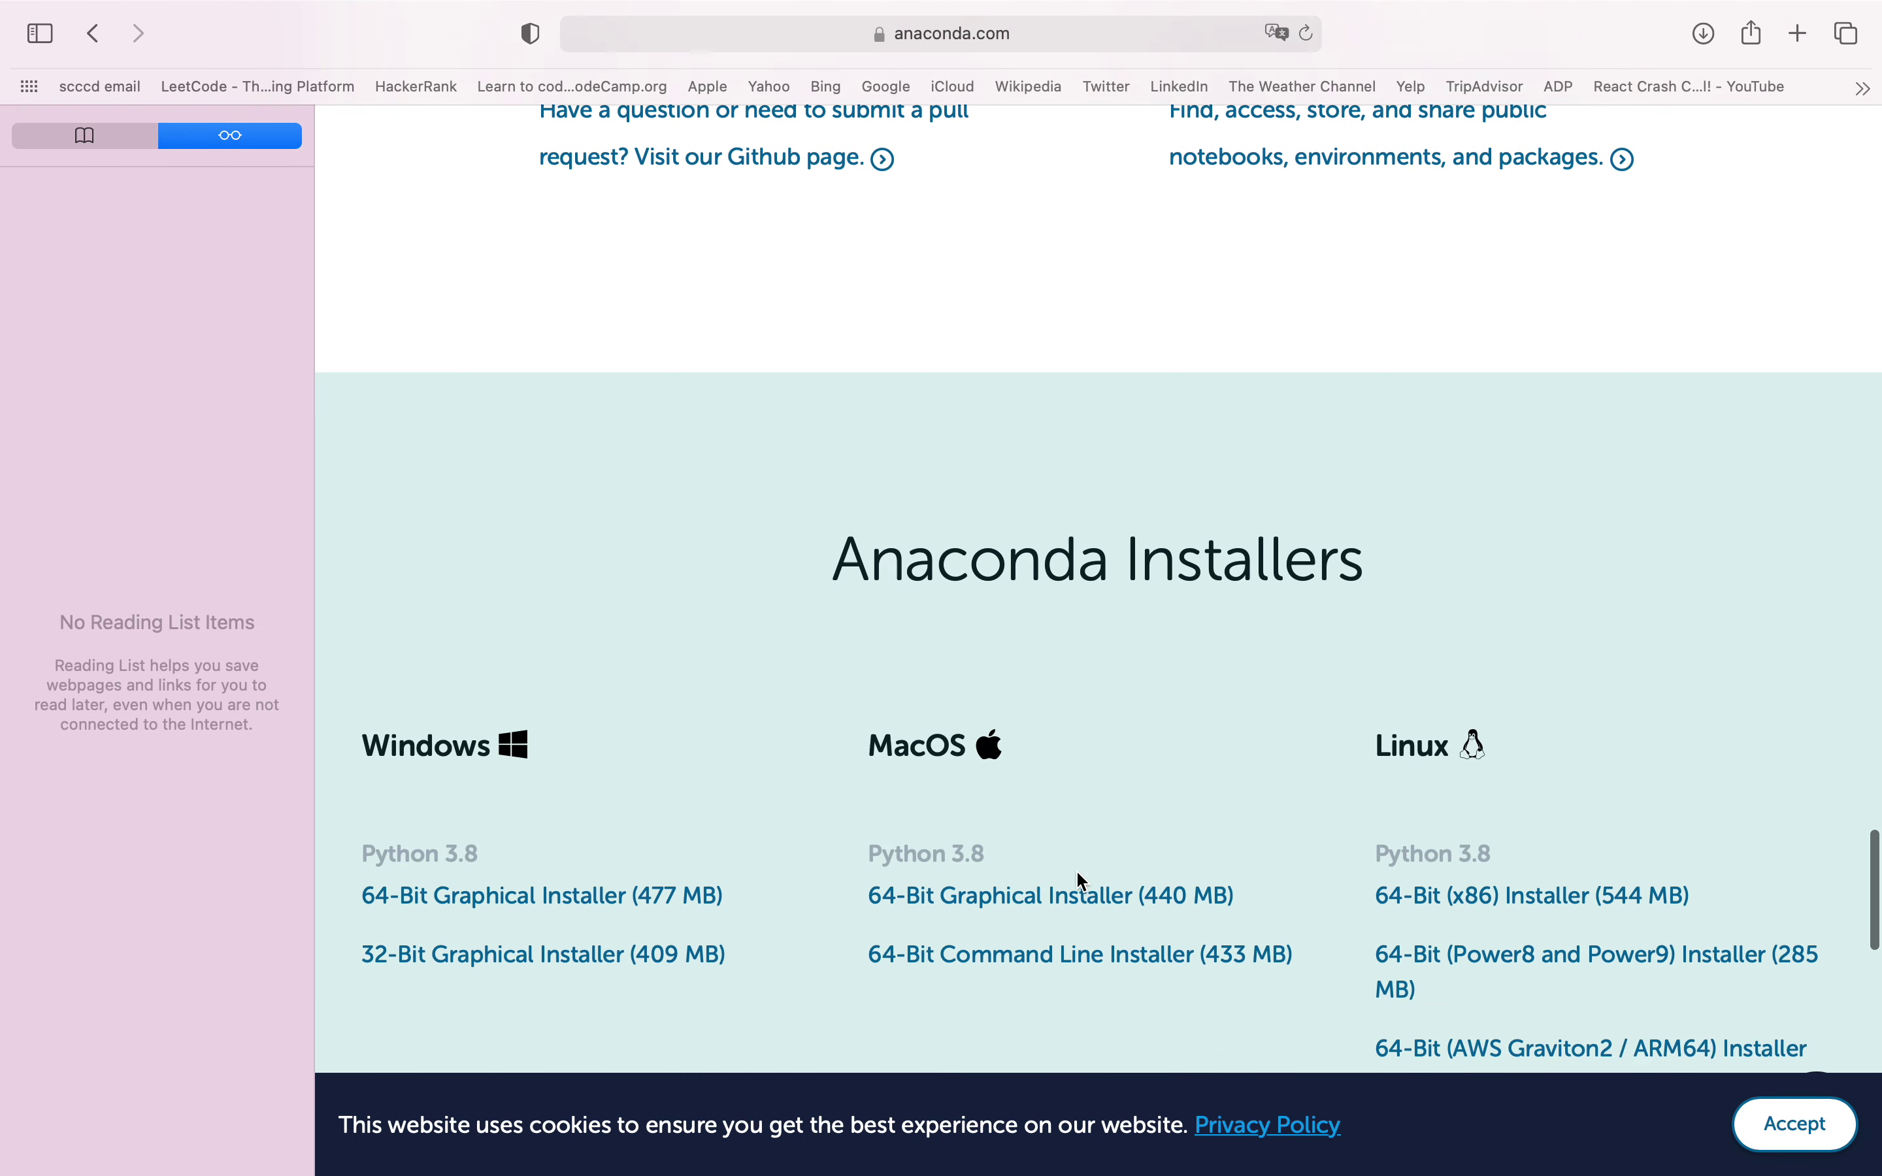
pyautogui.scroll(-10, 1083, 881)
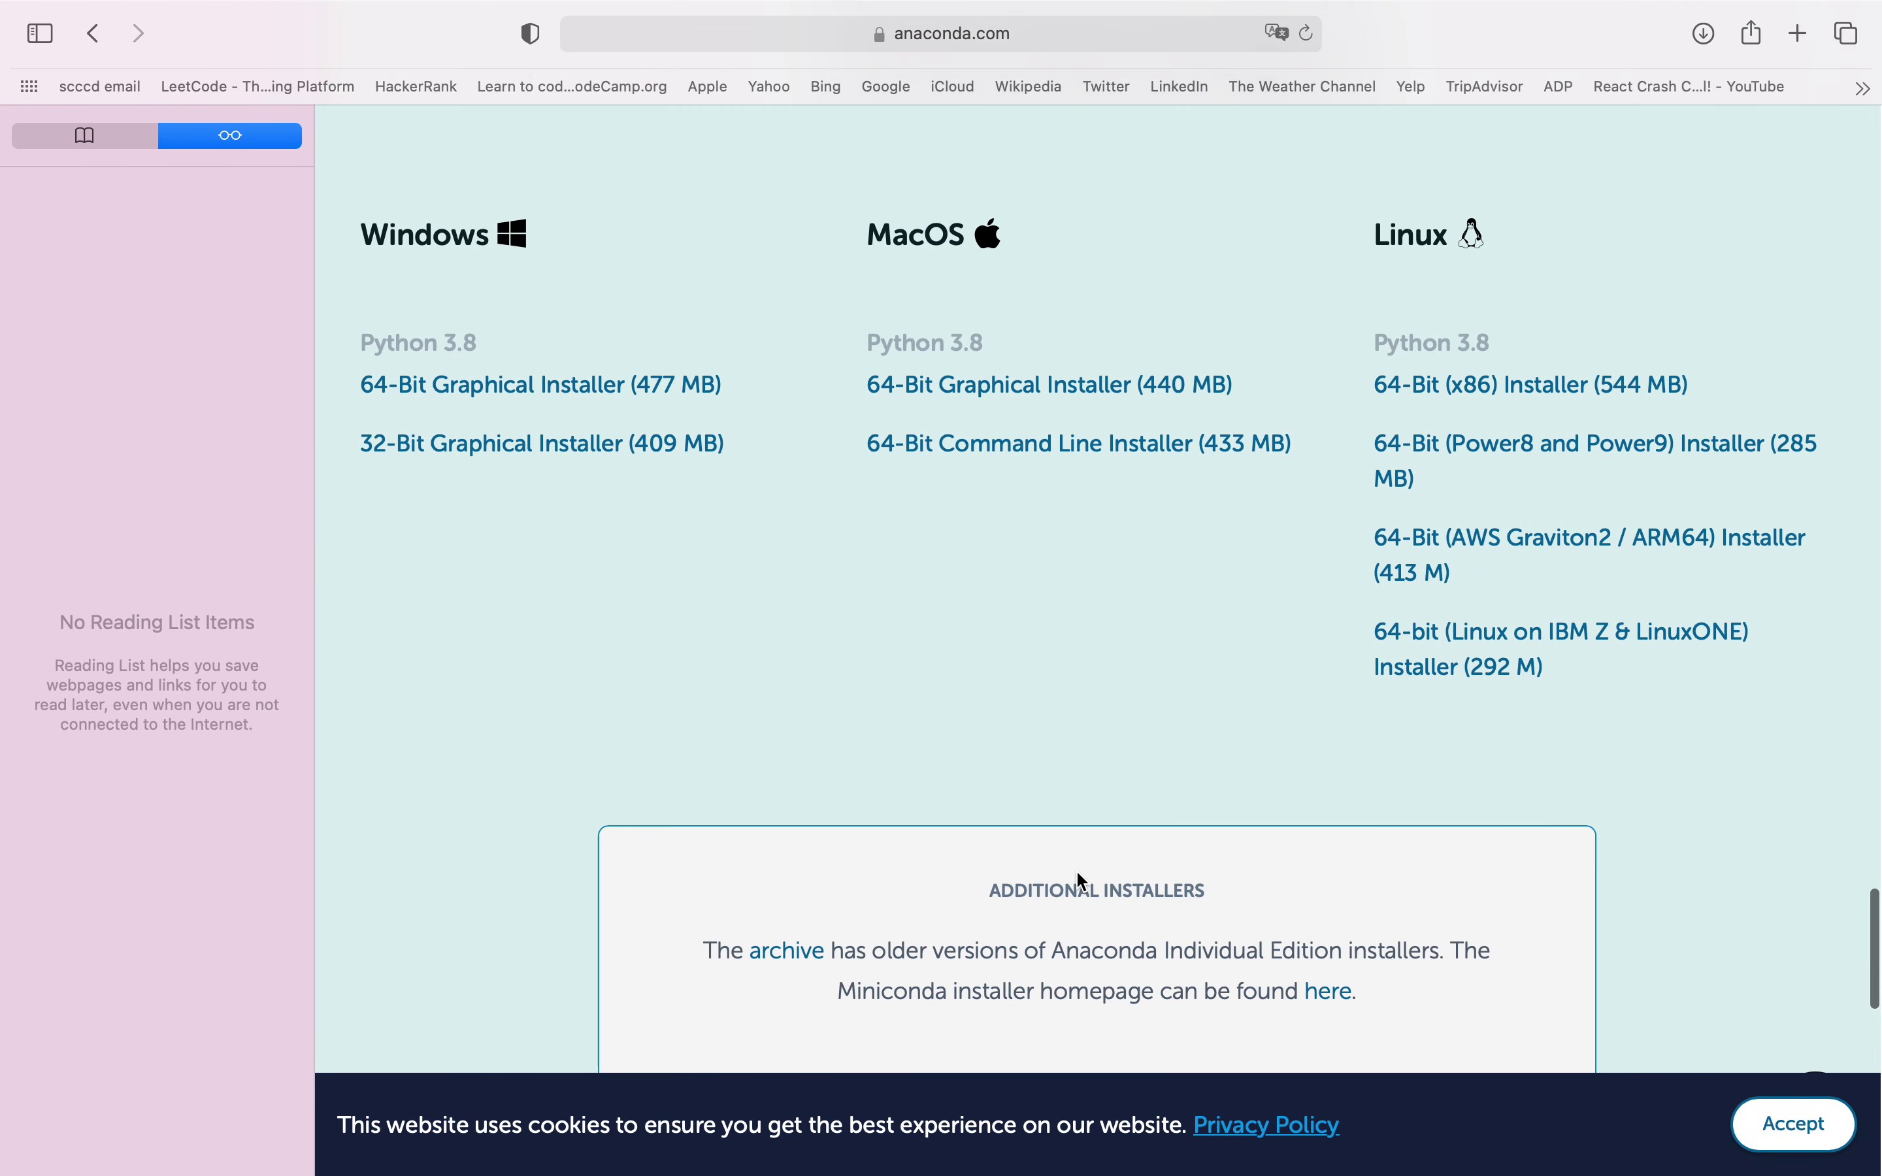
pyautogui.click(965, 393)
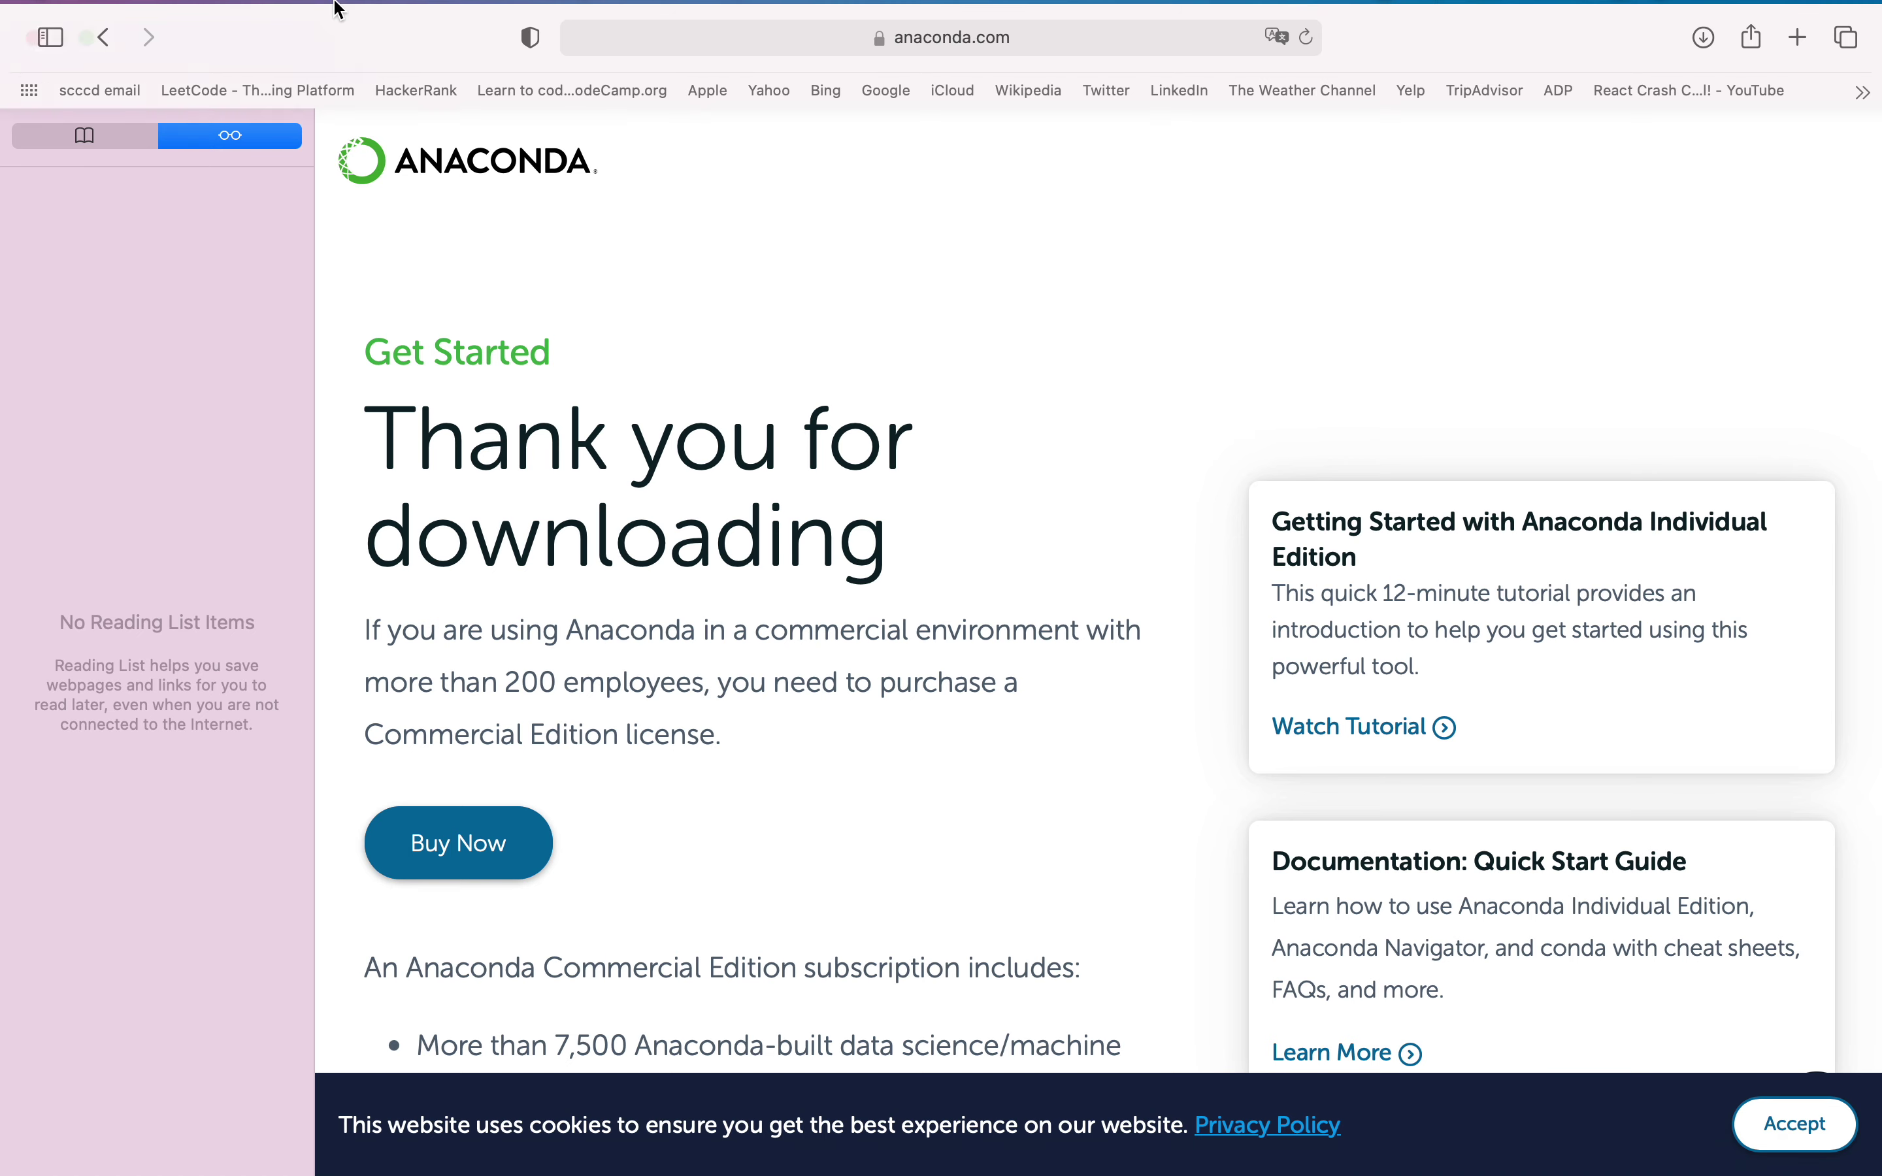
# Close the browser window and open a Finder window
pyautogui.moveTo(120, 29)
pyautogui.click(36, 66)
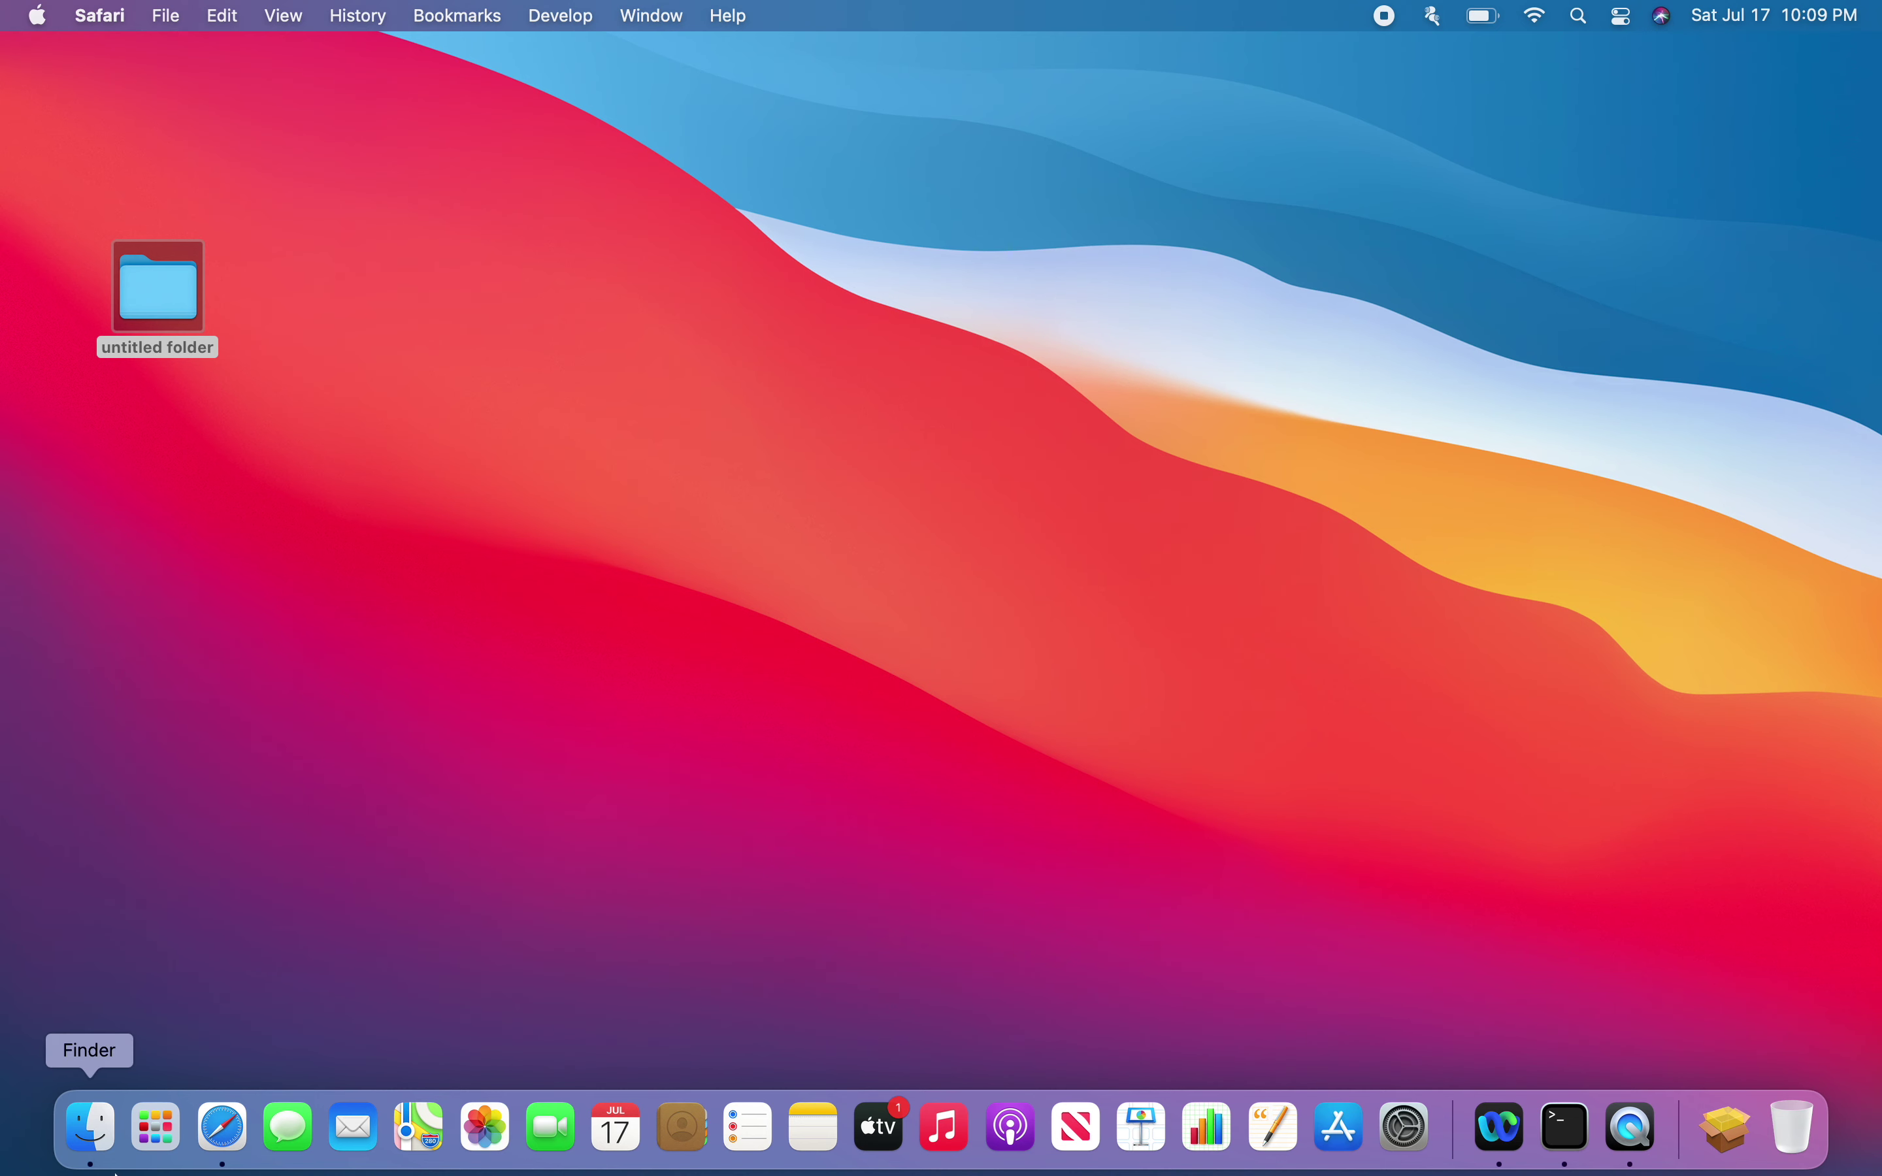
pyautogui.click(91, 1130)
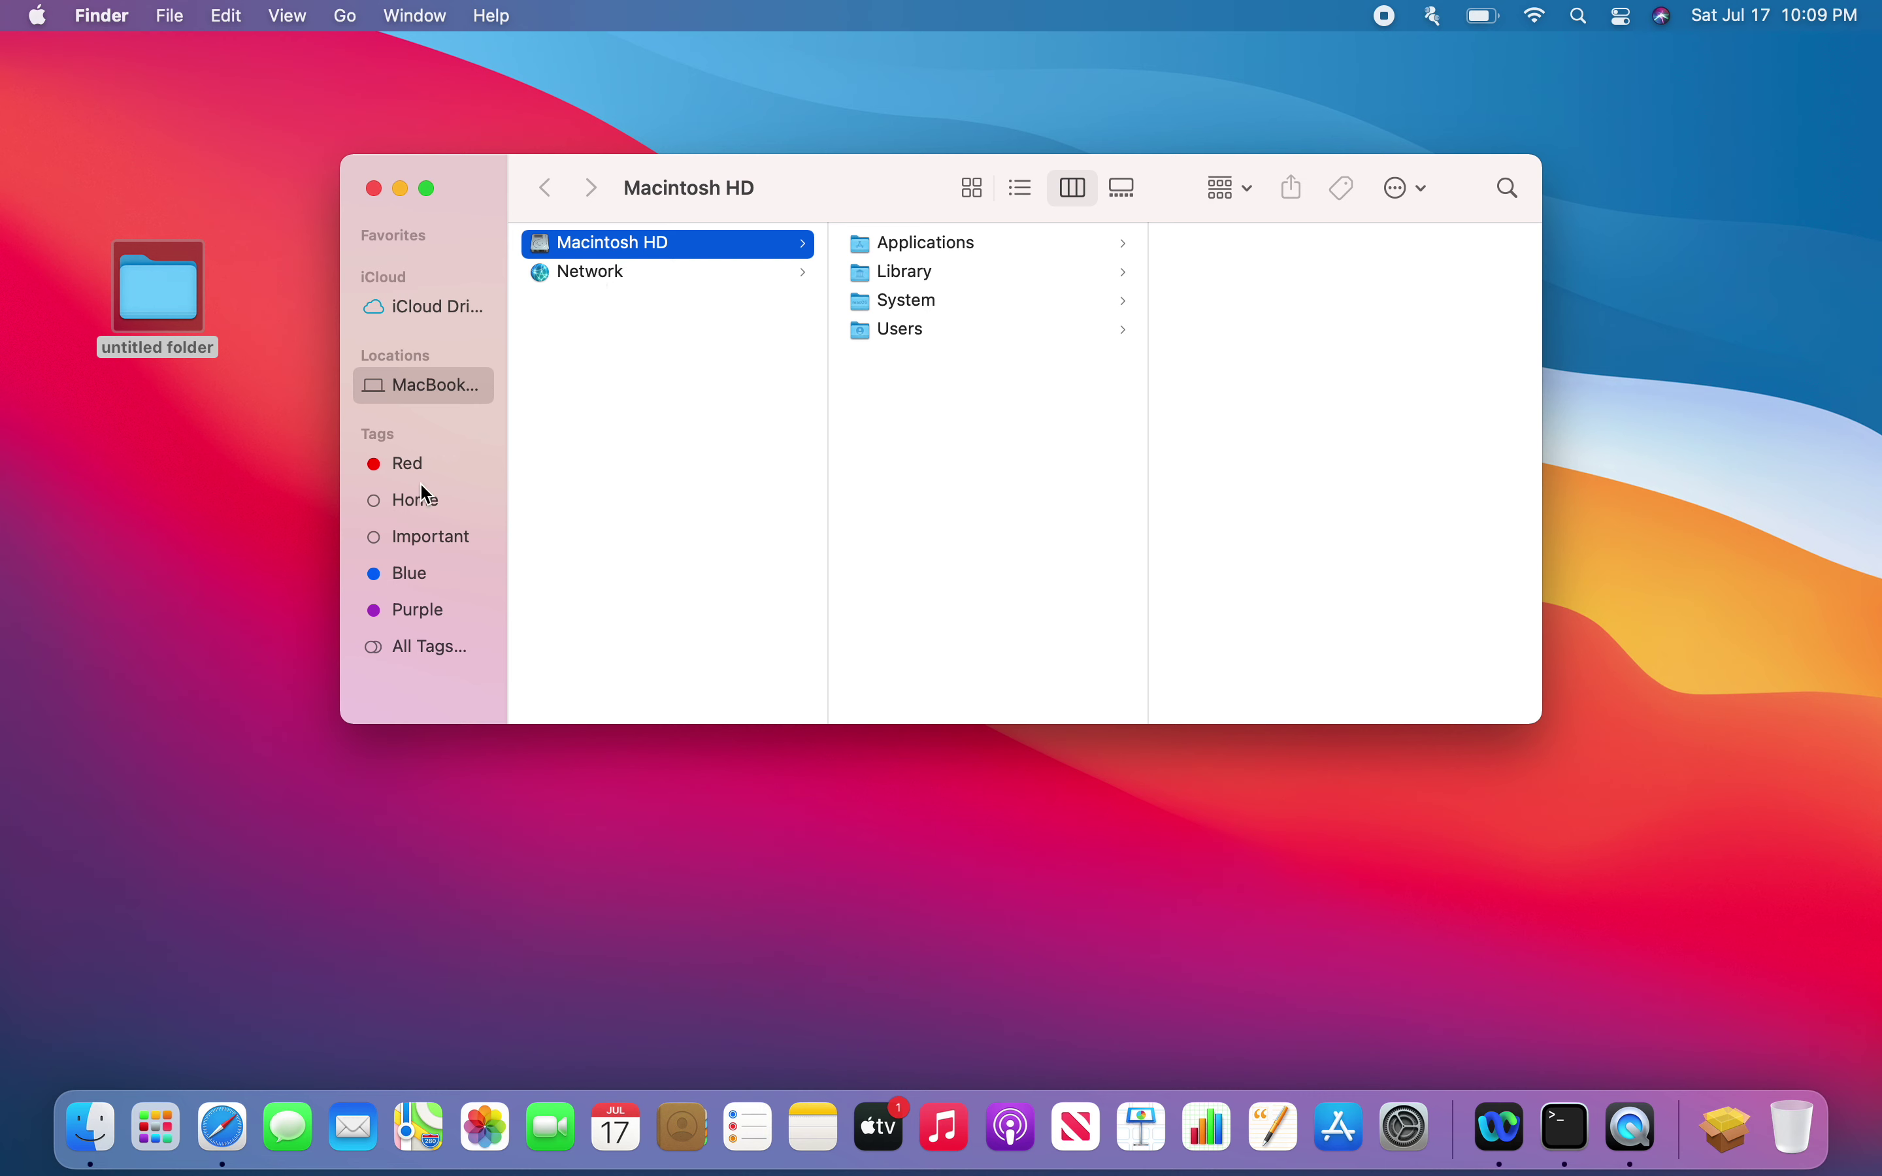
# Browse Macintosh HD to the Downloads folder inside the user's home folder and open the downloaded Anaconda3 .pkg installer
pyautogui.click(437, 392)
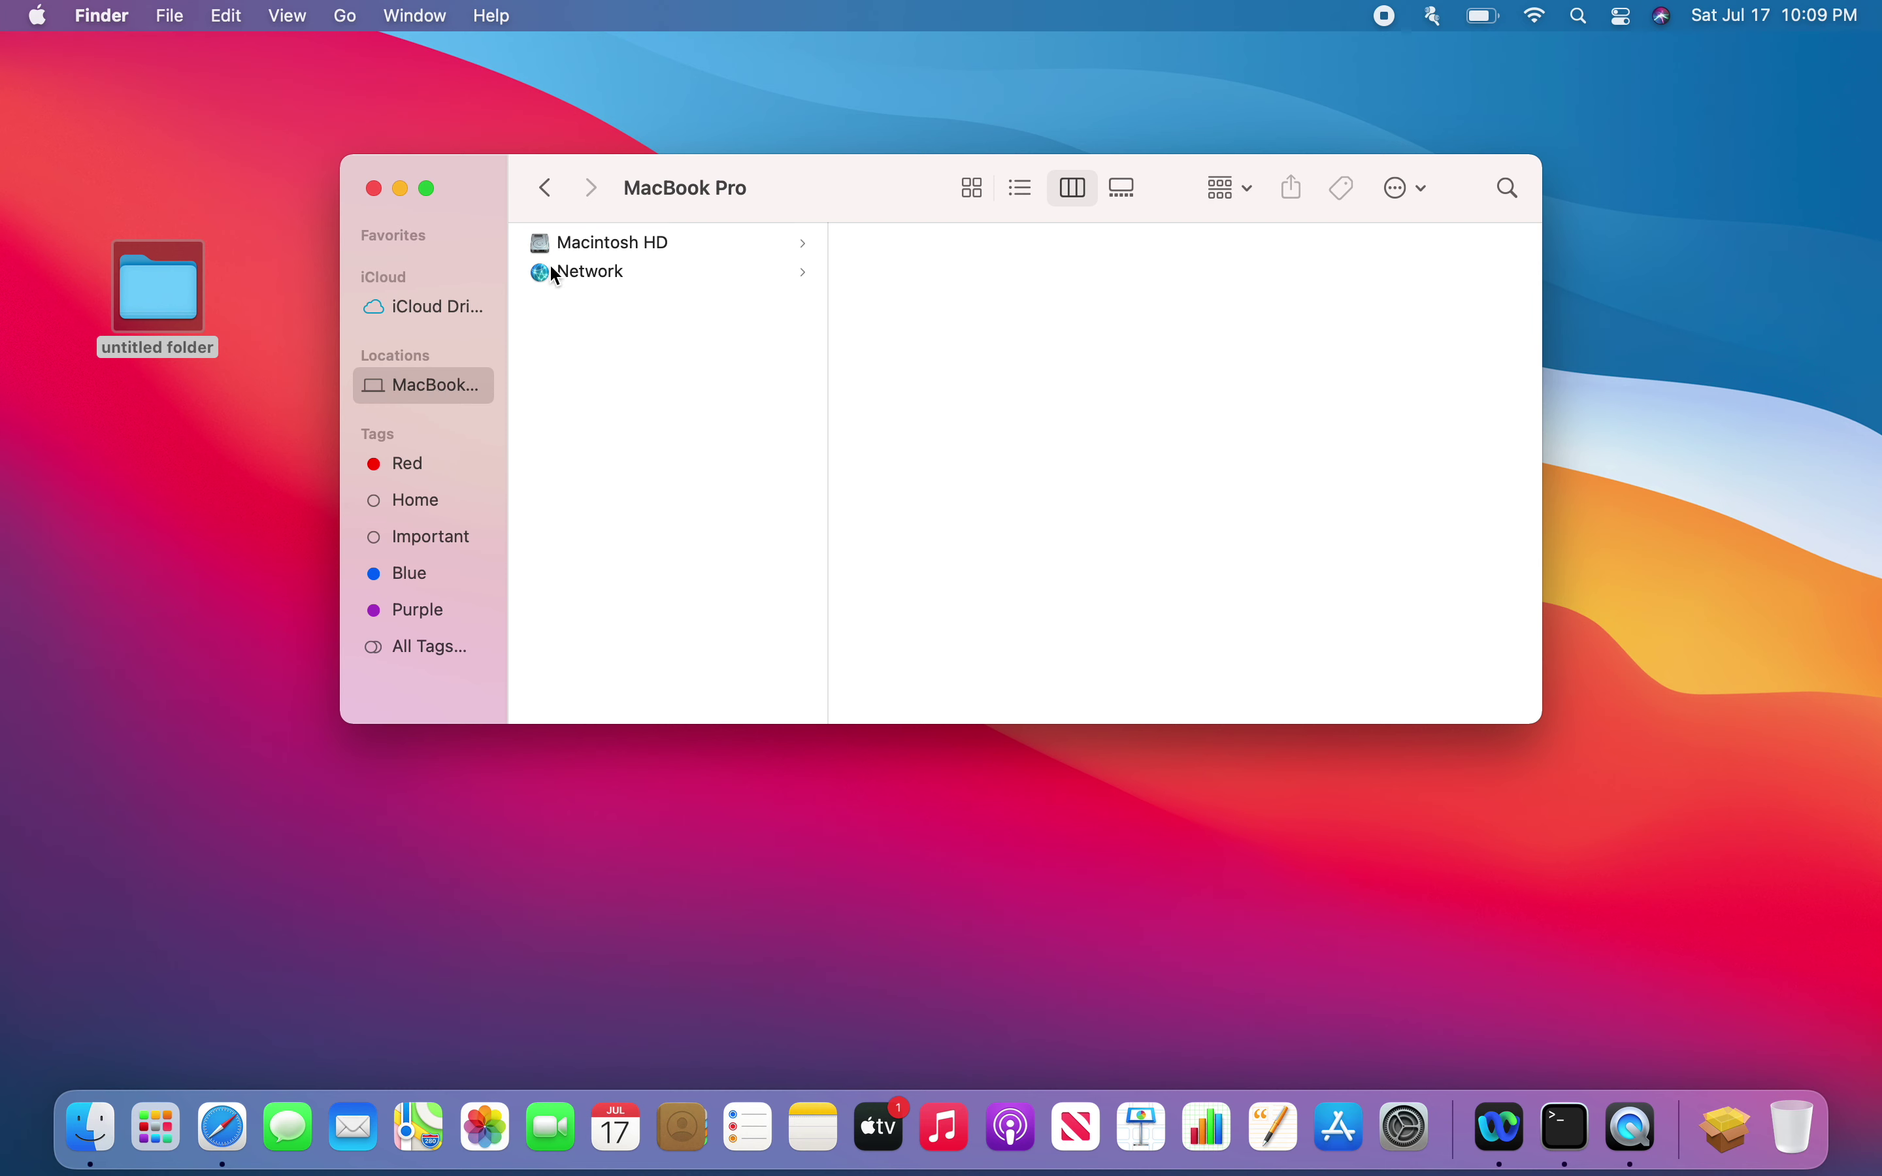
pyautogui.click(612, 242)
pyautogui.click(906, 330)
pyautogui.click(1260, 272)
pyautogui.click(1293, 330)
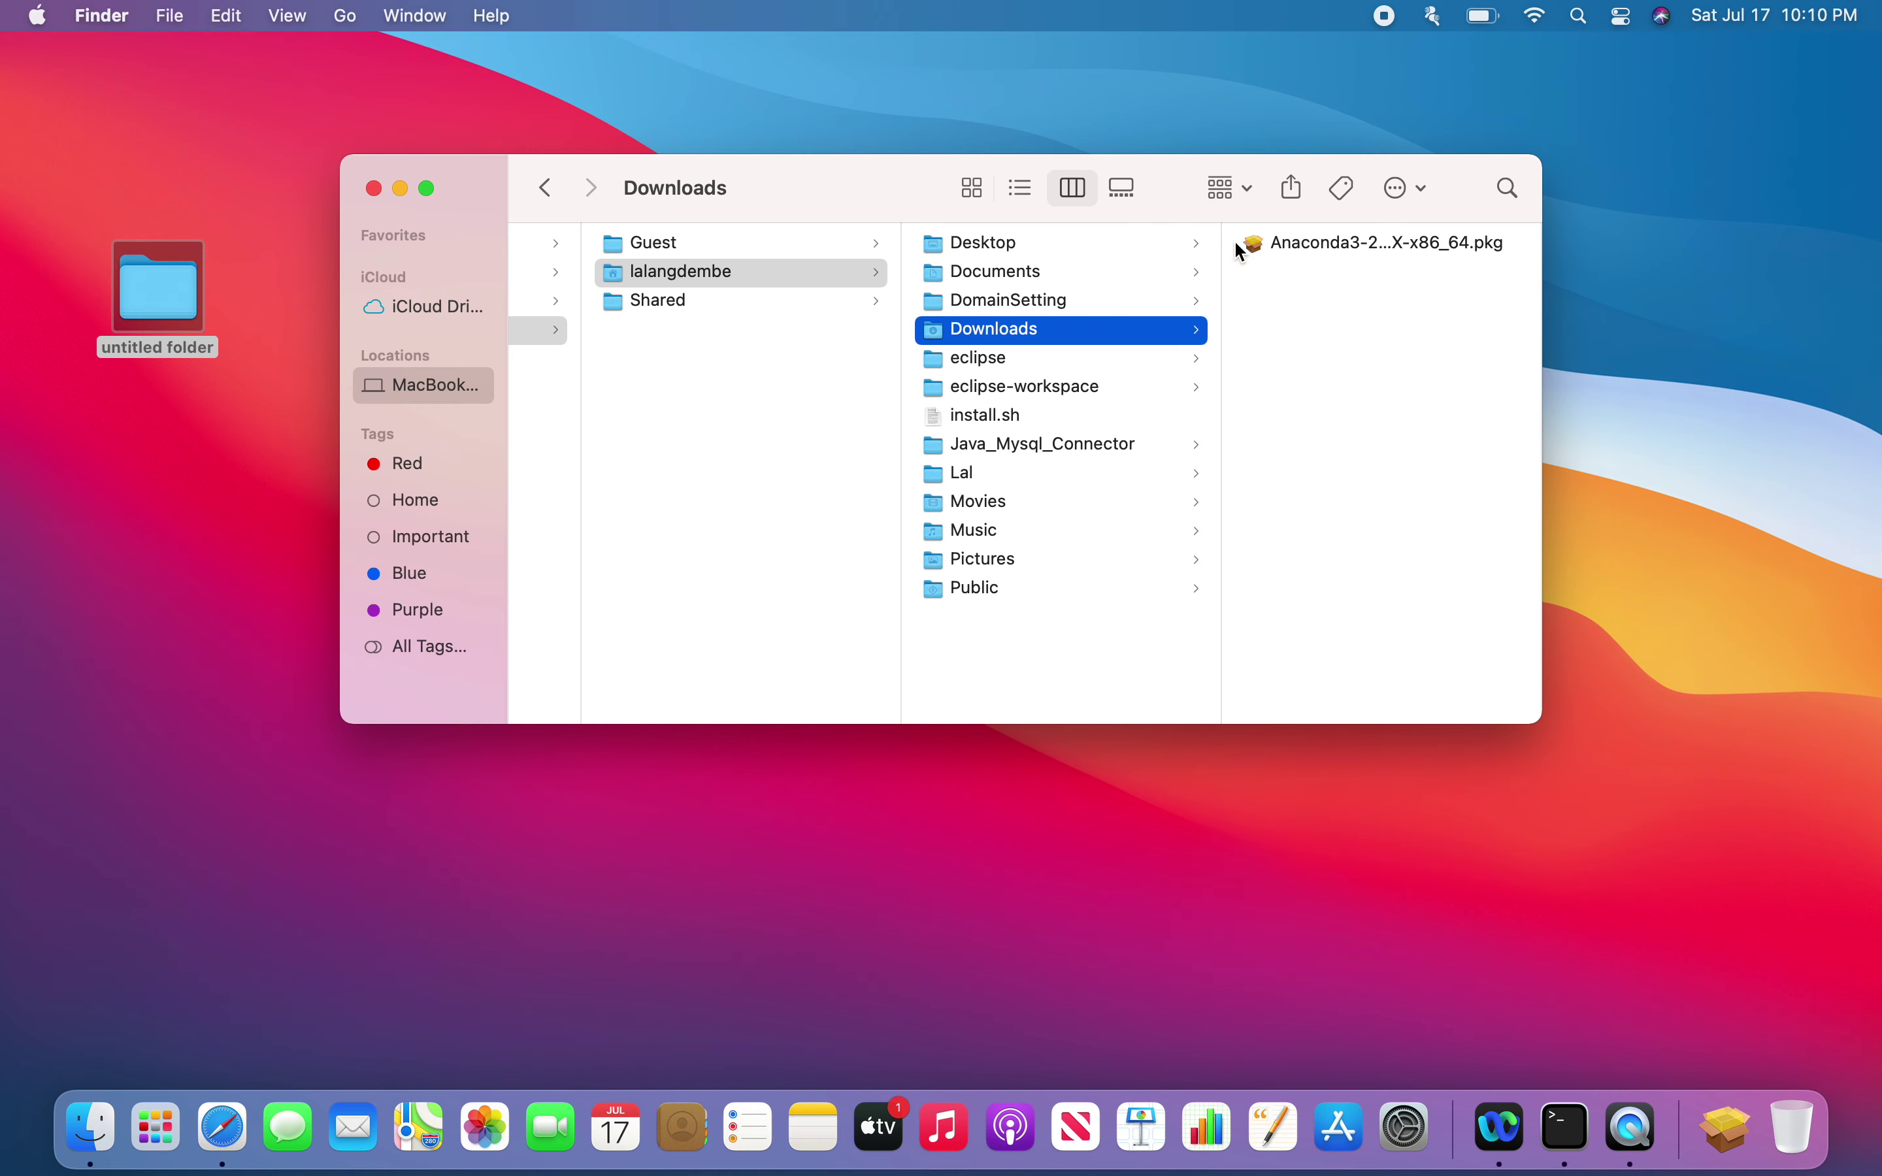
pyautogui.click(428, 188)
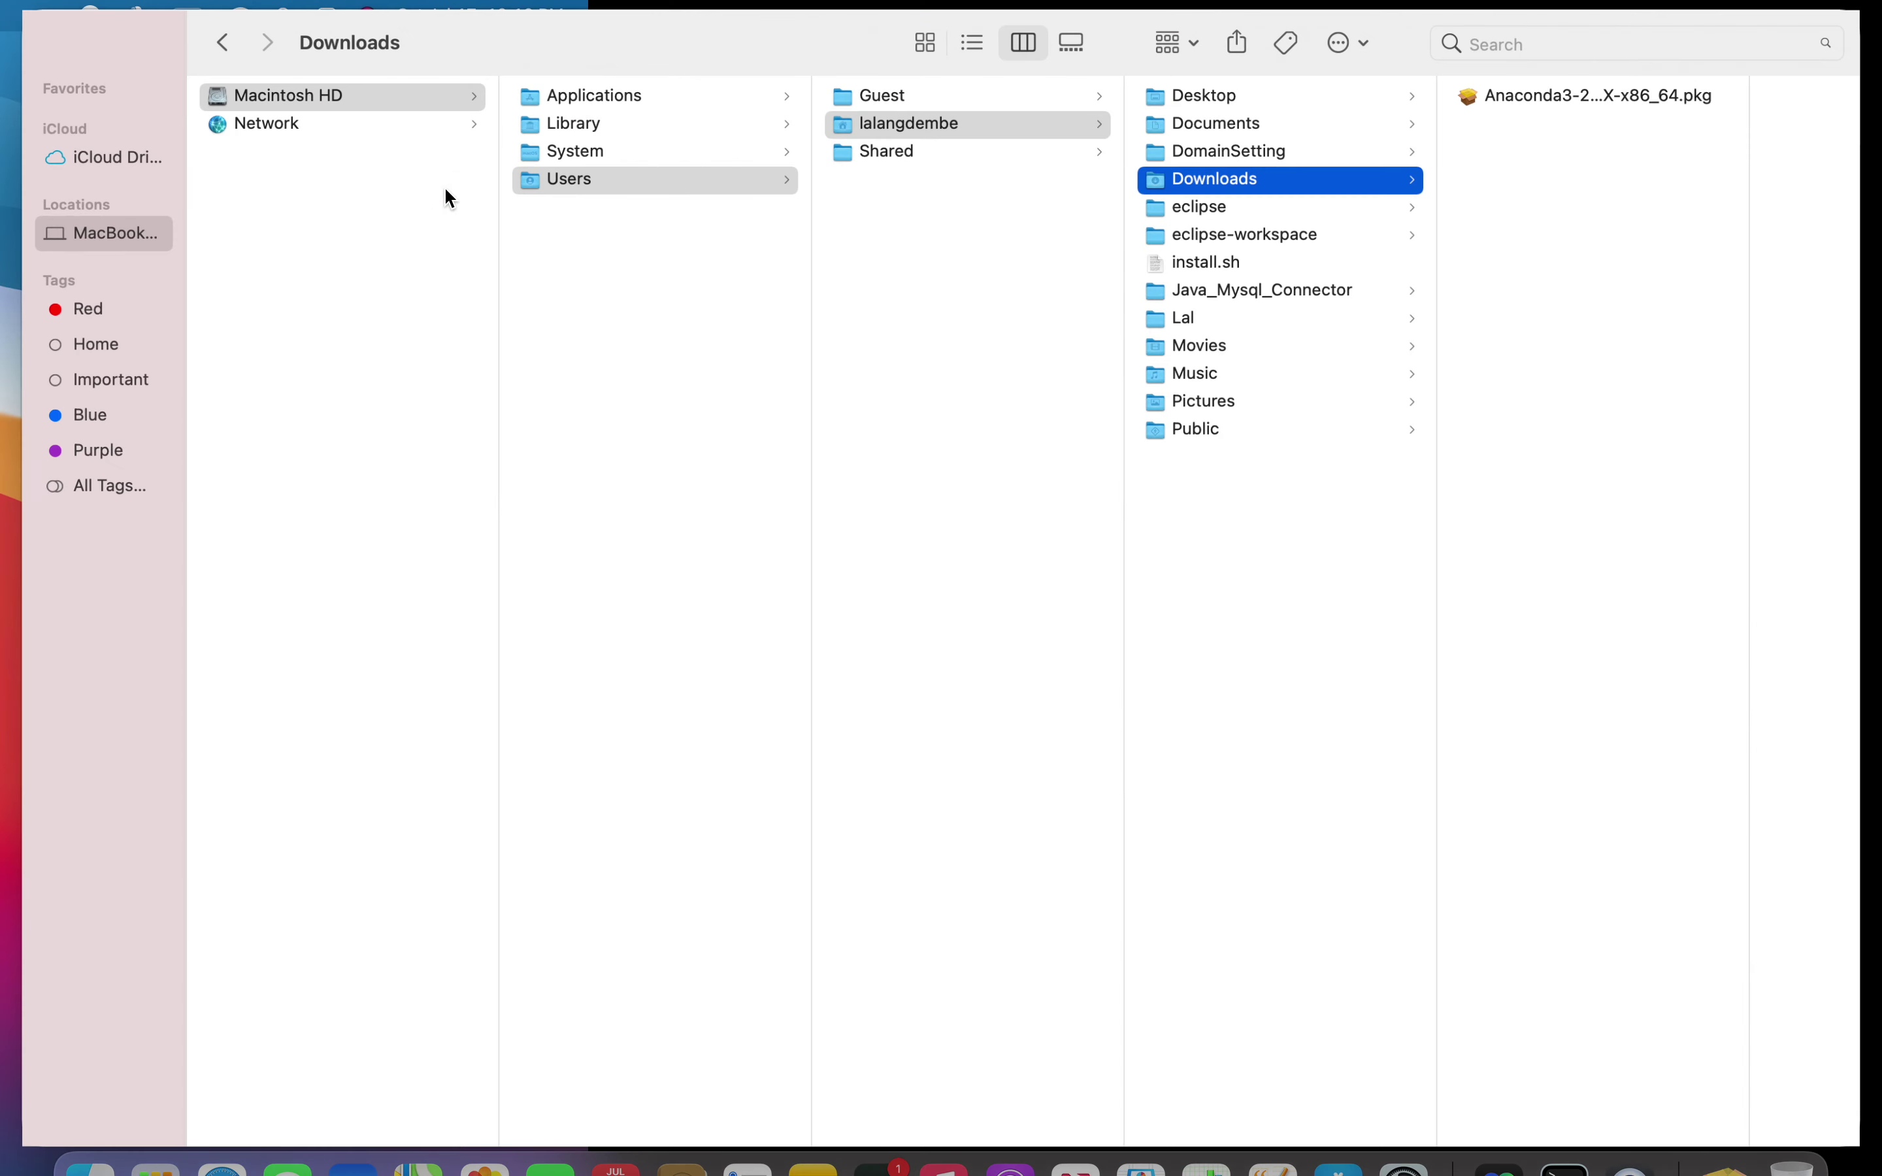
pyautogui.click(1494, 102)
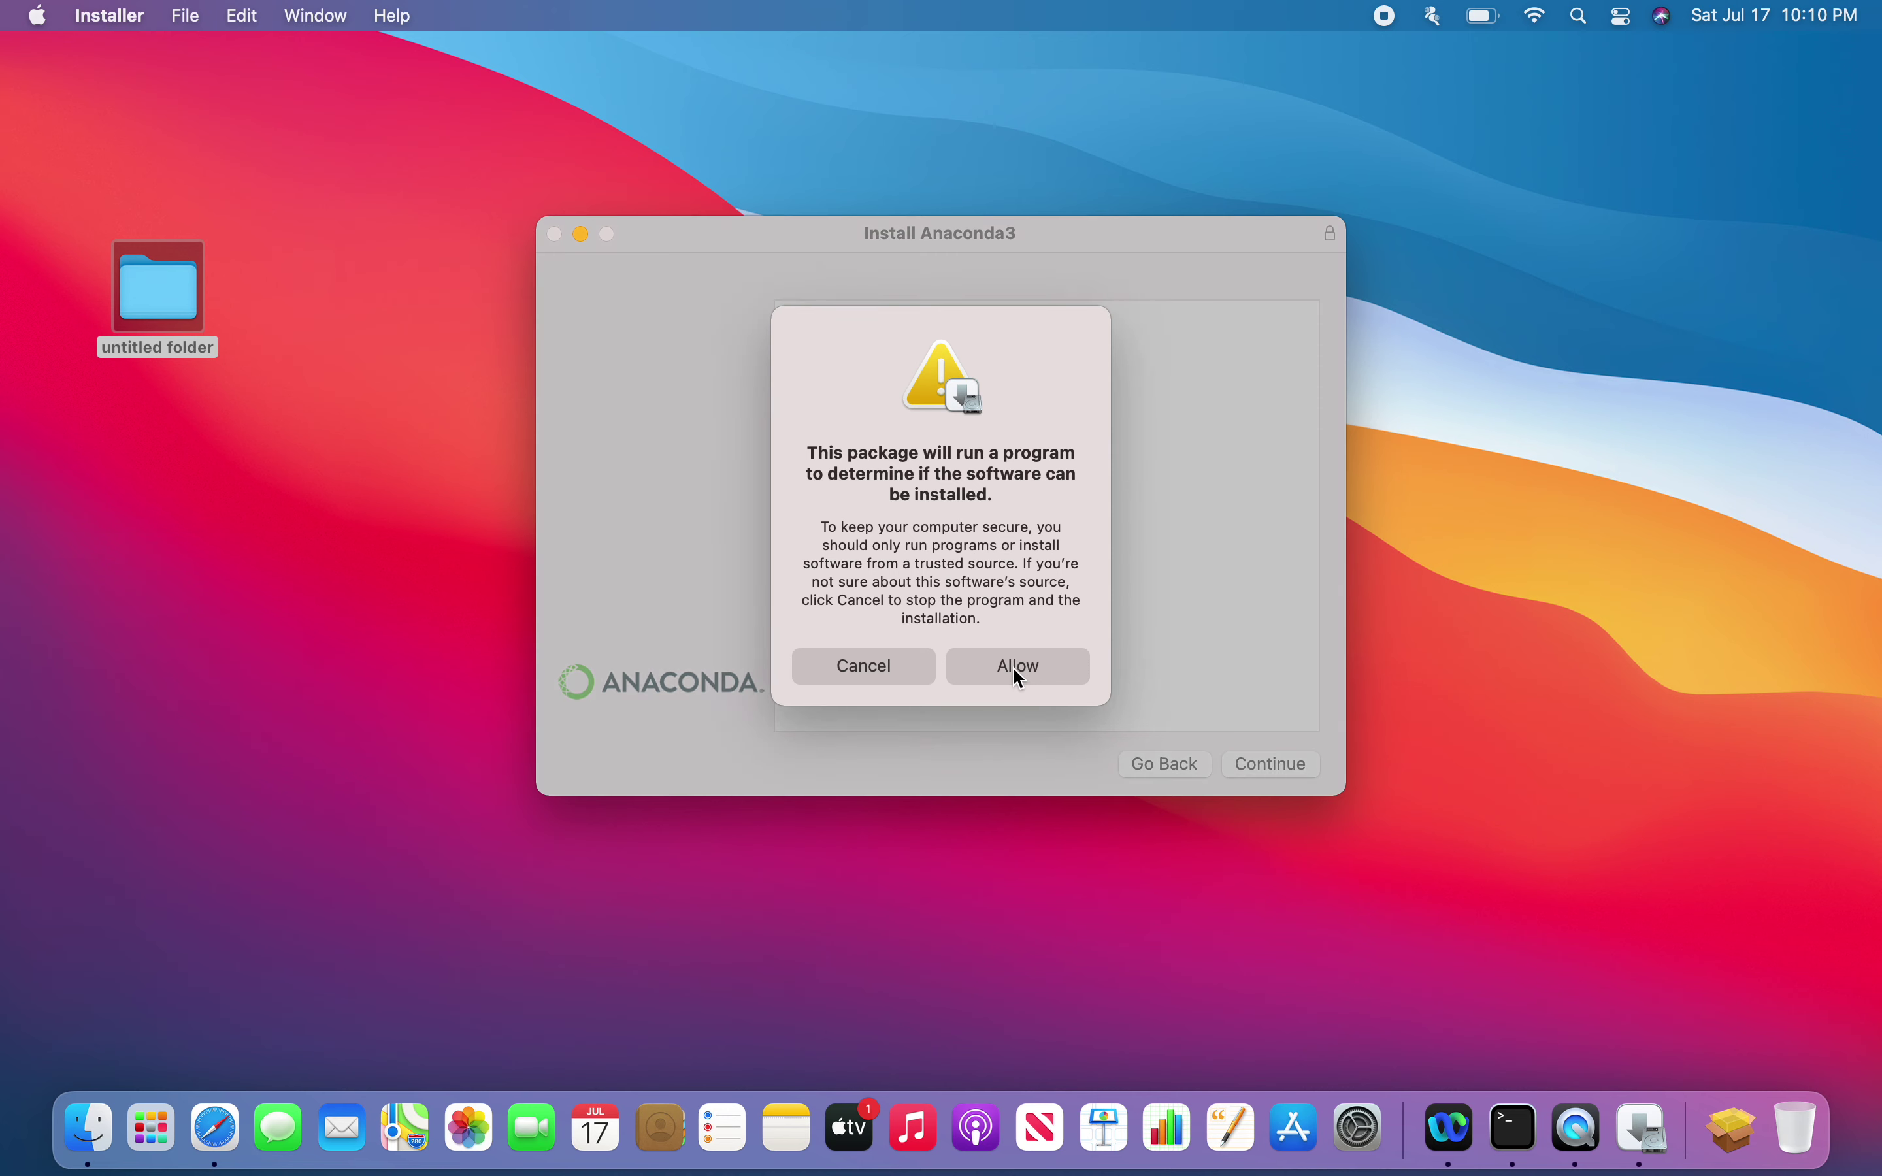
# Allow the package's compatibility check, proceed past the Introduction and Read Me pages, and agree to the software license
pyautogui.click(1011, 661)
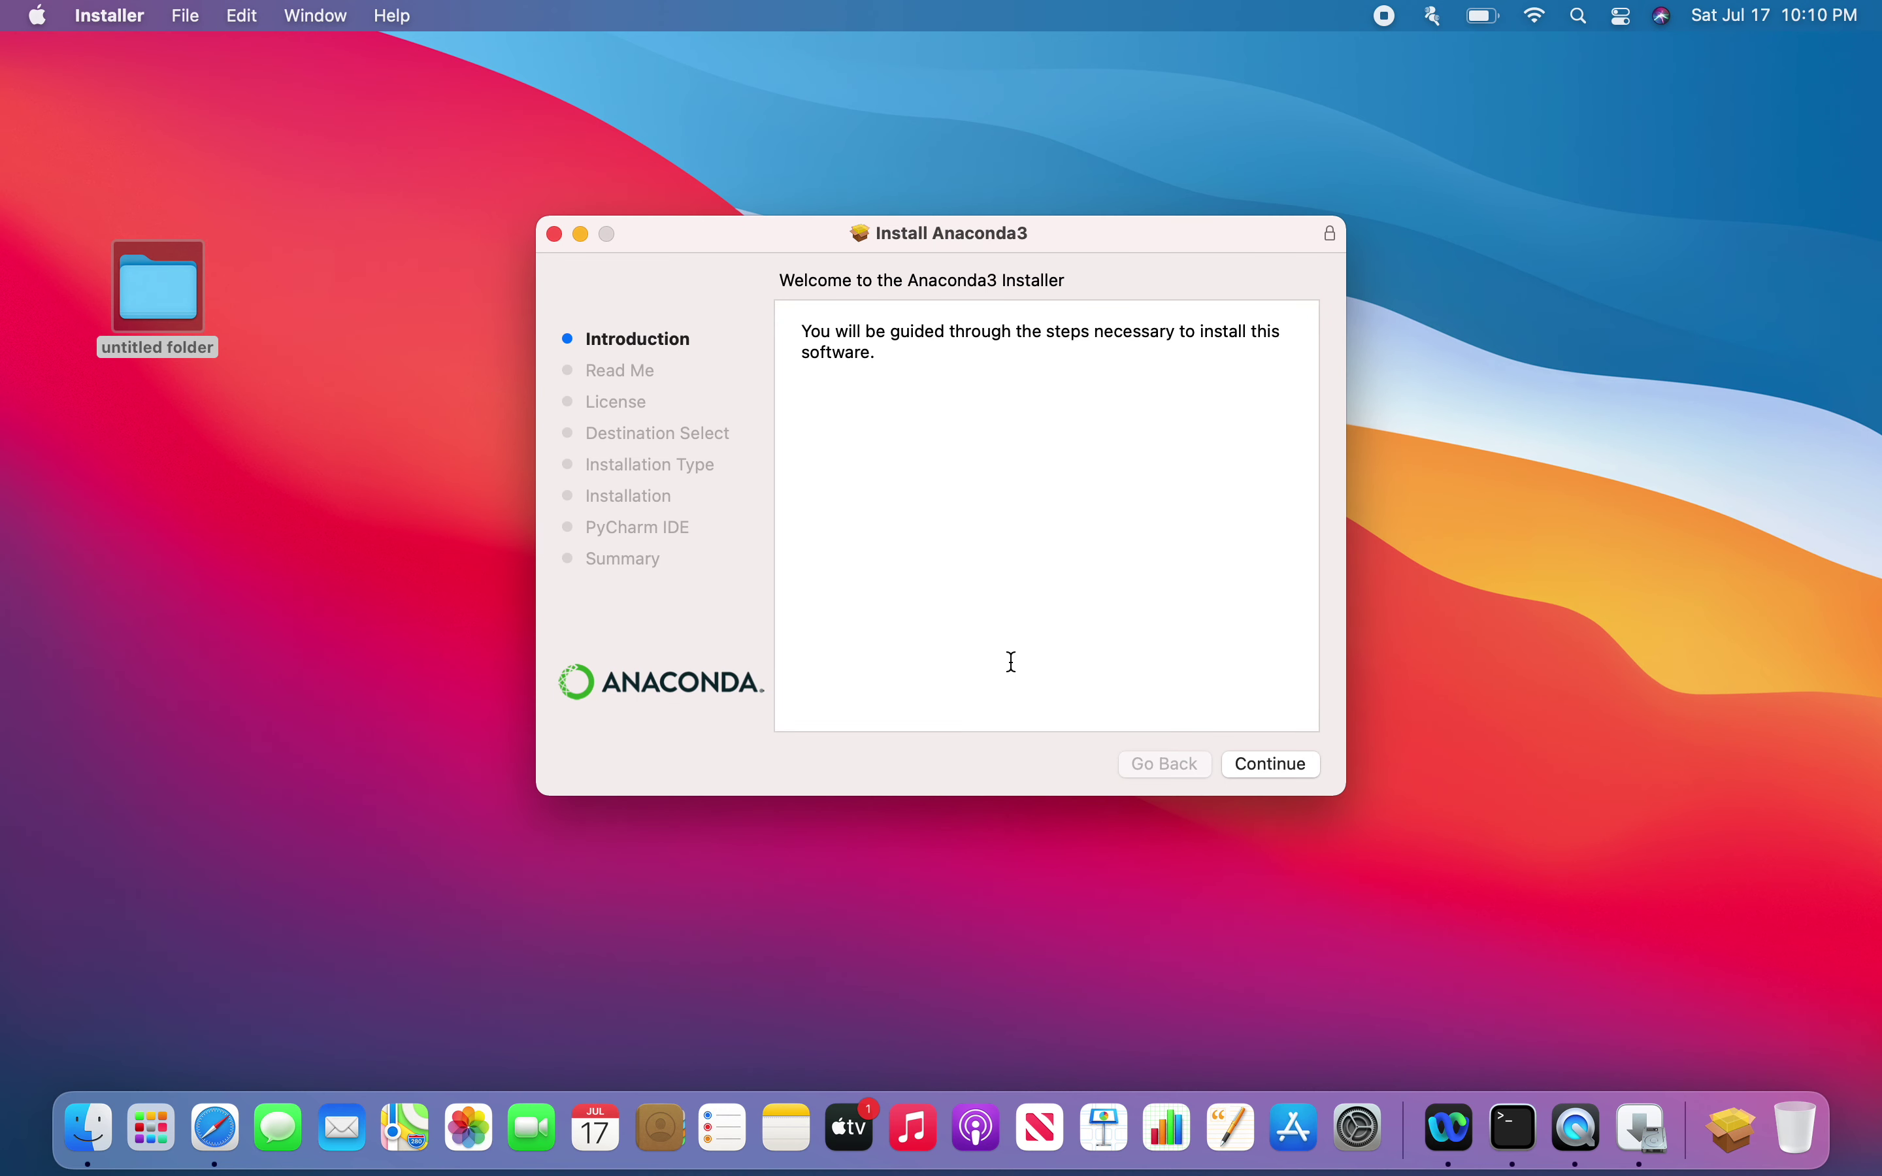
pyautogui.click(1251, 764)
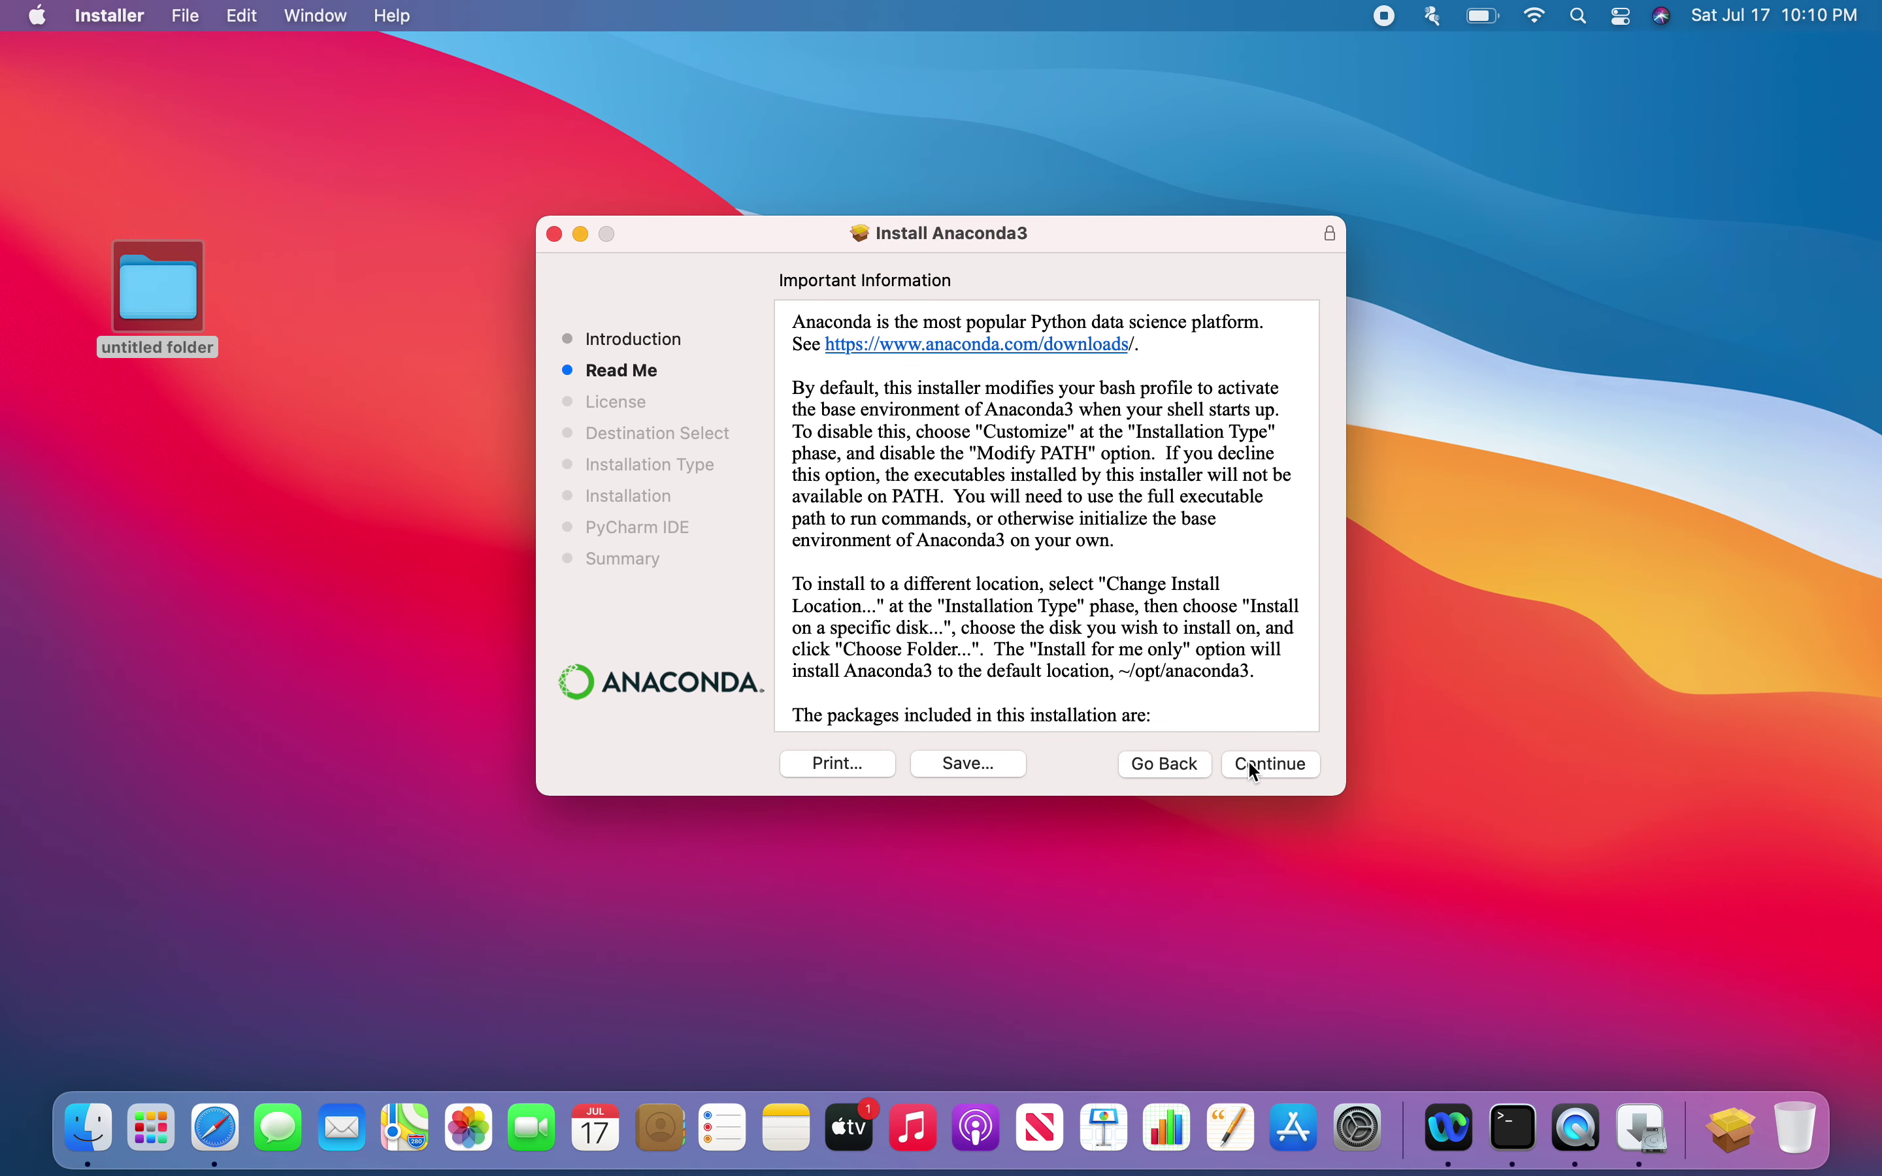
pyautogui.click(1248, 763)
pyautogui.scroll(-8, 1182, 650)
pyautogui.scroll(-3, 1183, 650)
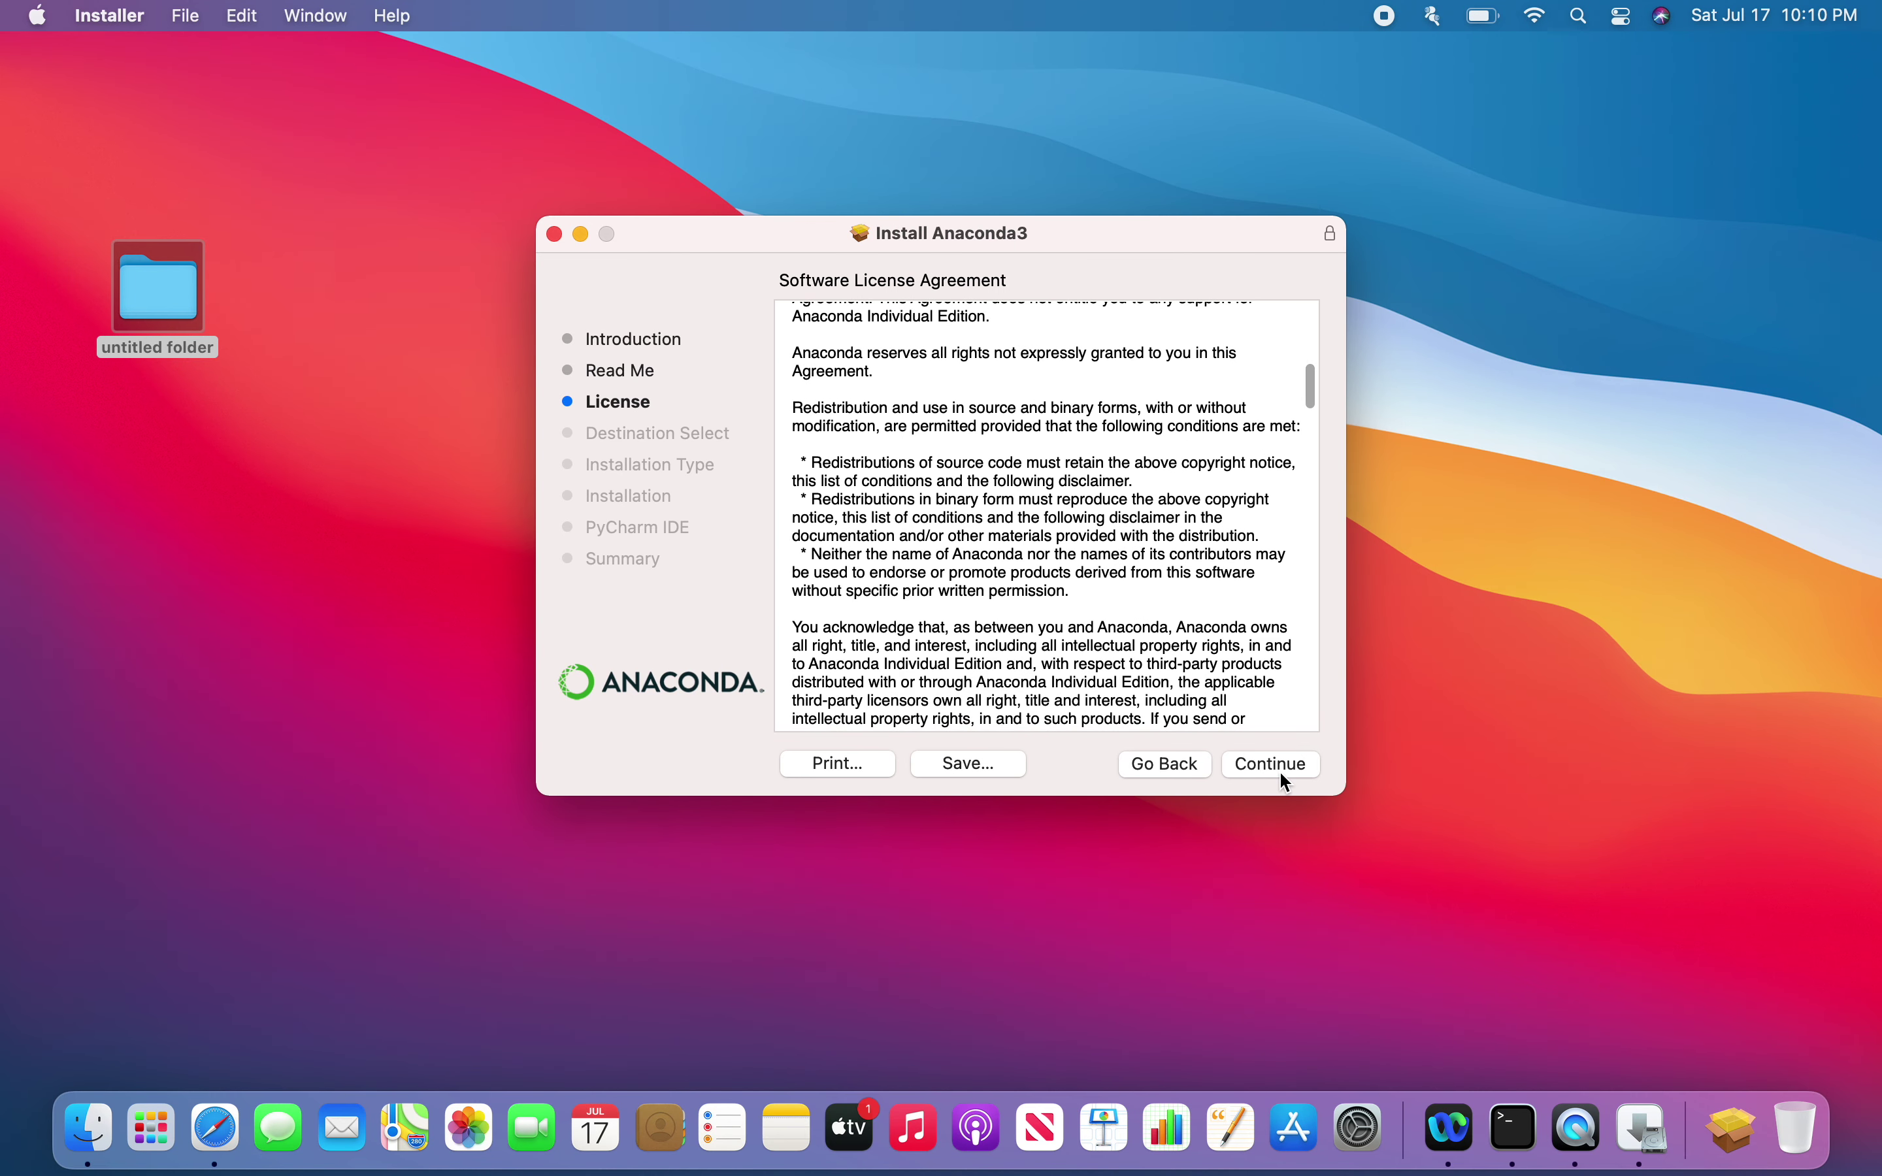
pyautogui.click(1279, 765)
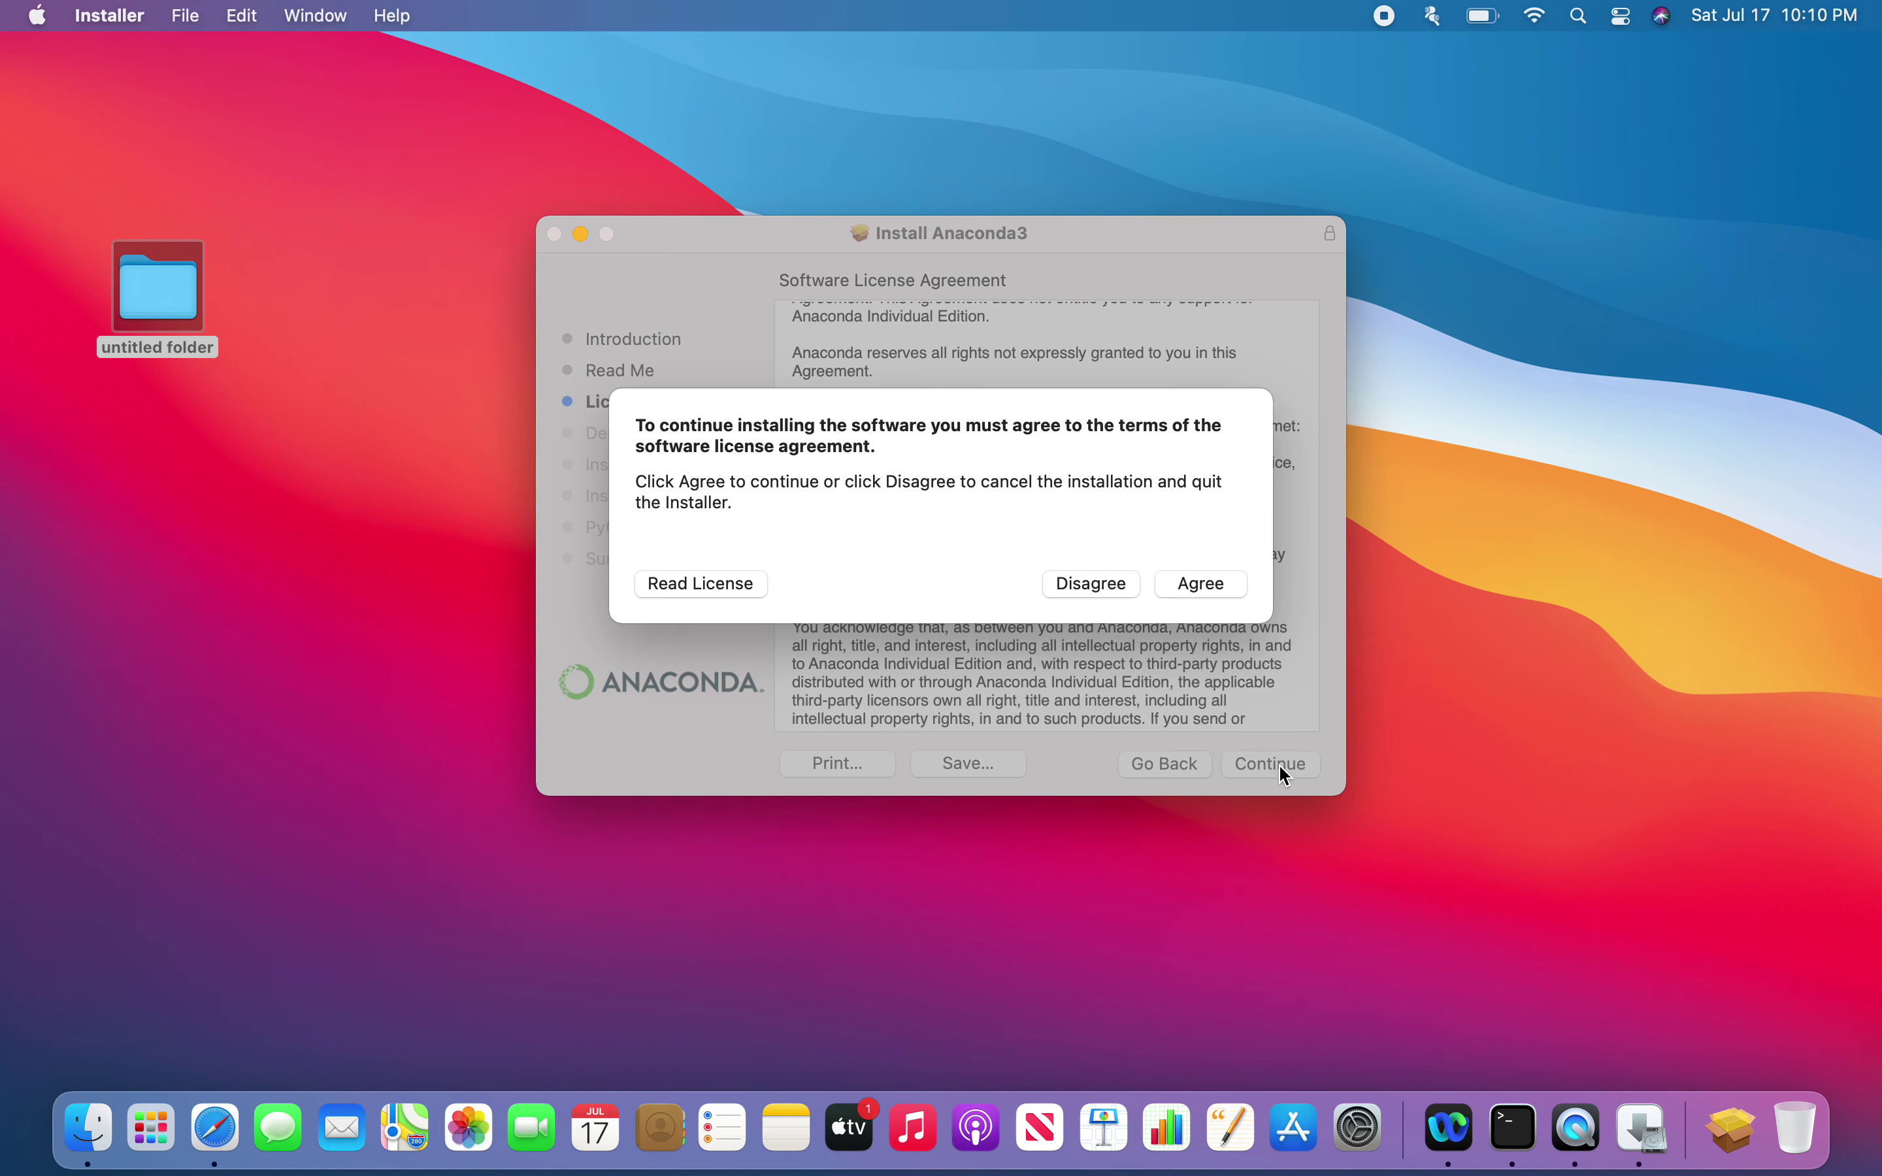
pyautogui.click(1206, 589)
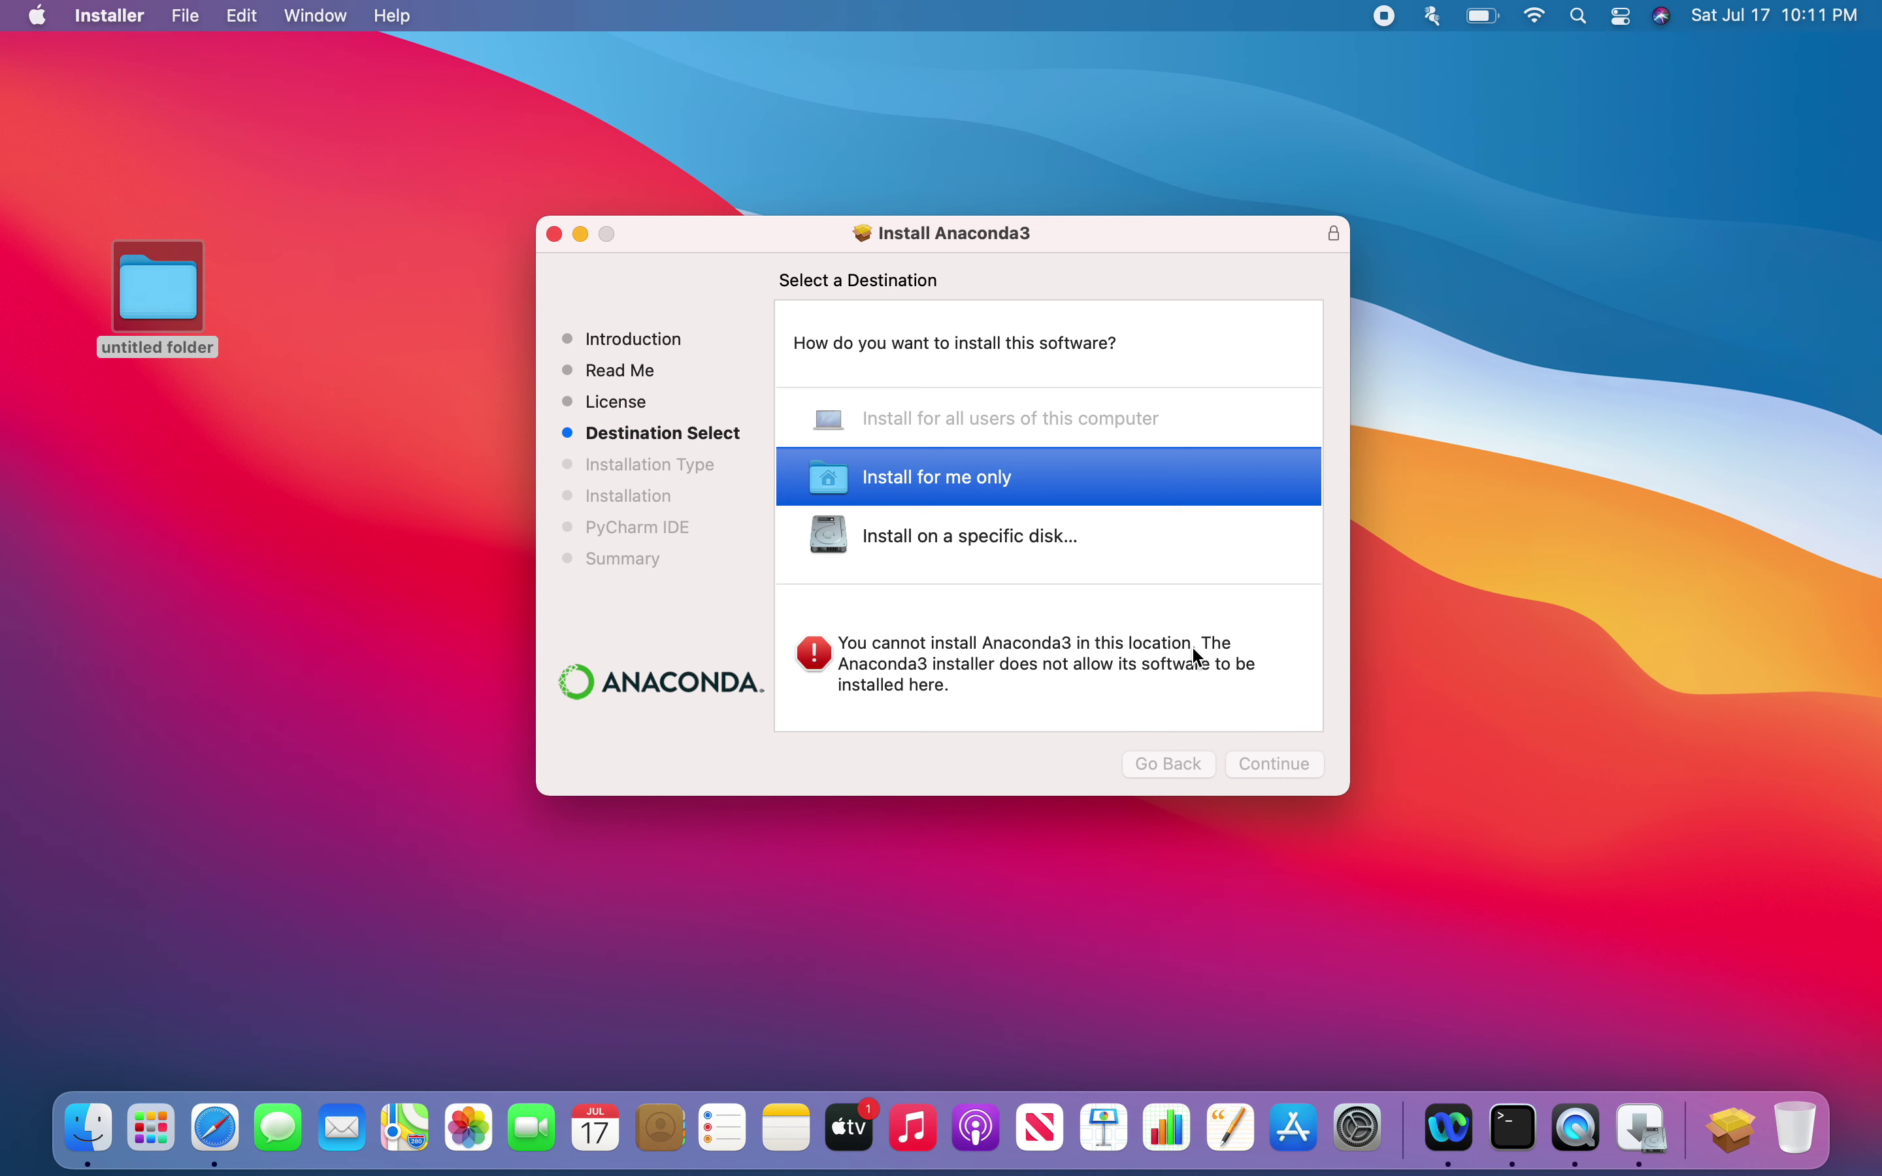
# Choose to install on the specific disk Macintosh HD and browse to the home folder under Users for the install location
pyautogui.click(875, 547)
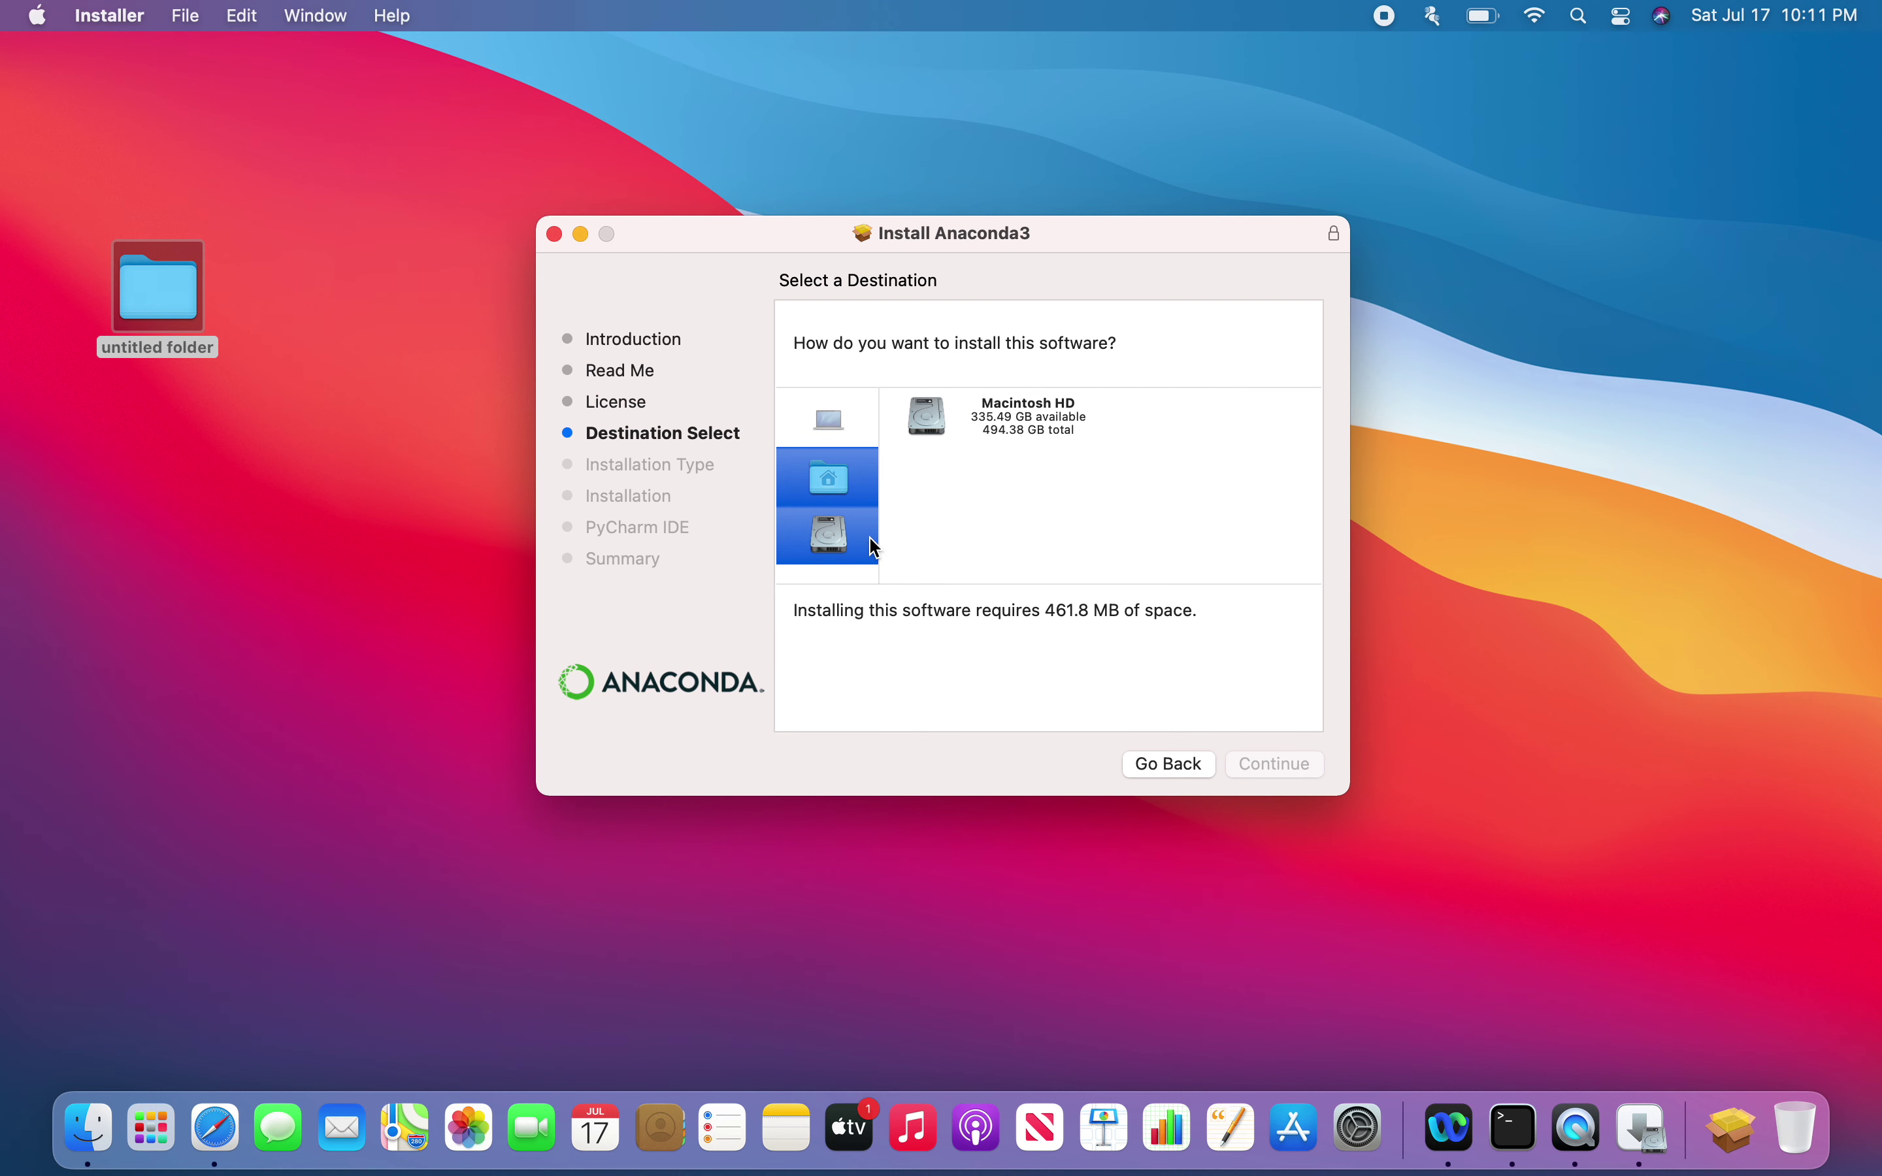
pyautogui.click(973, 413)
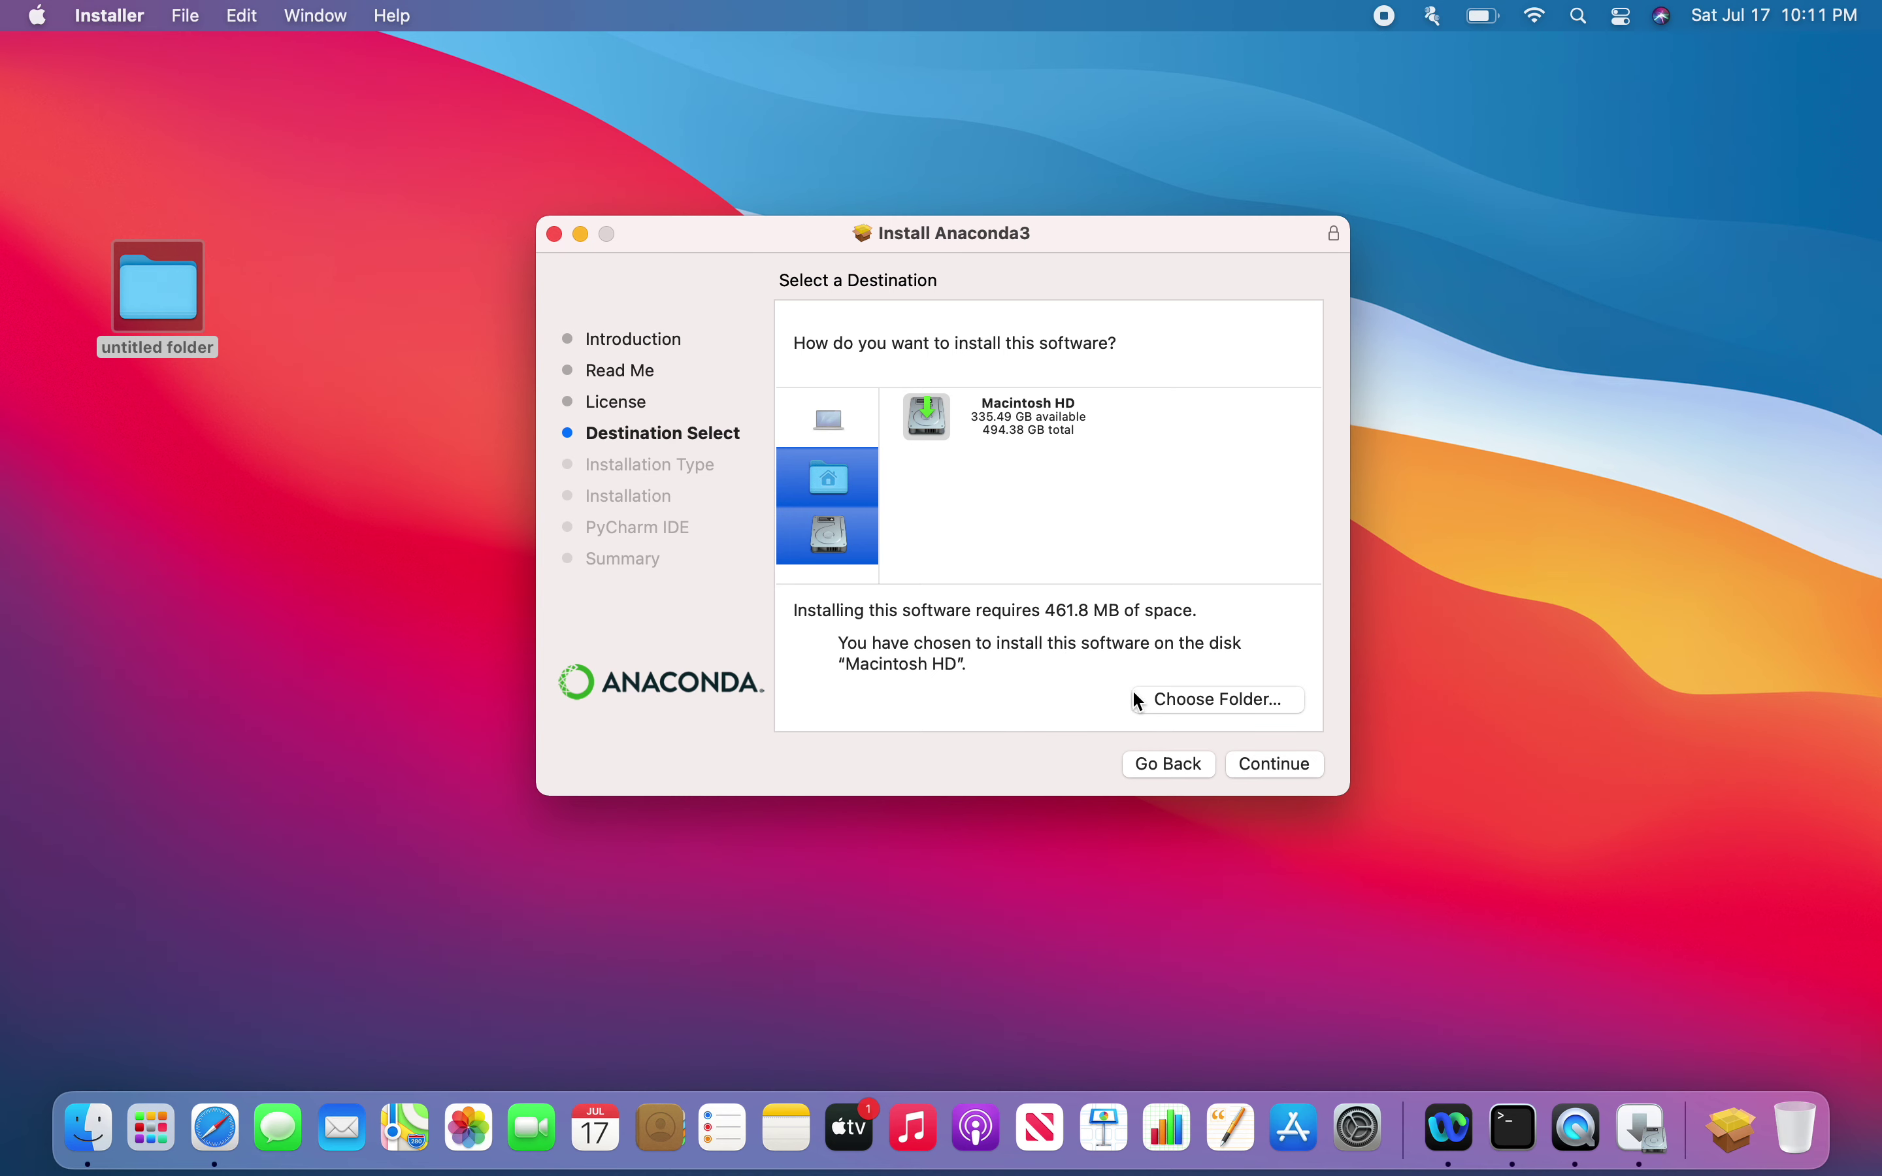
pyautogui.click(1169, 702)
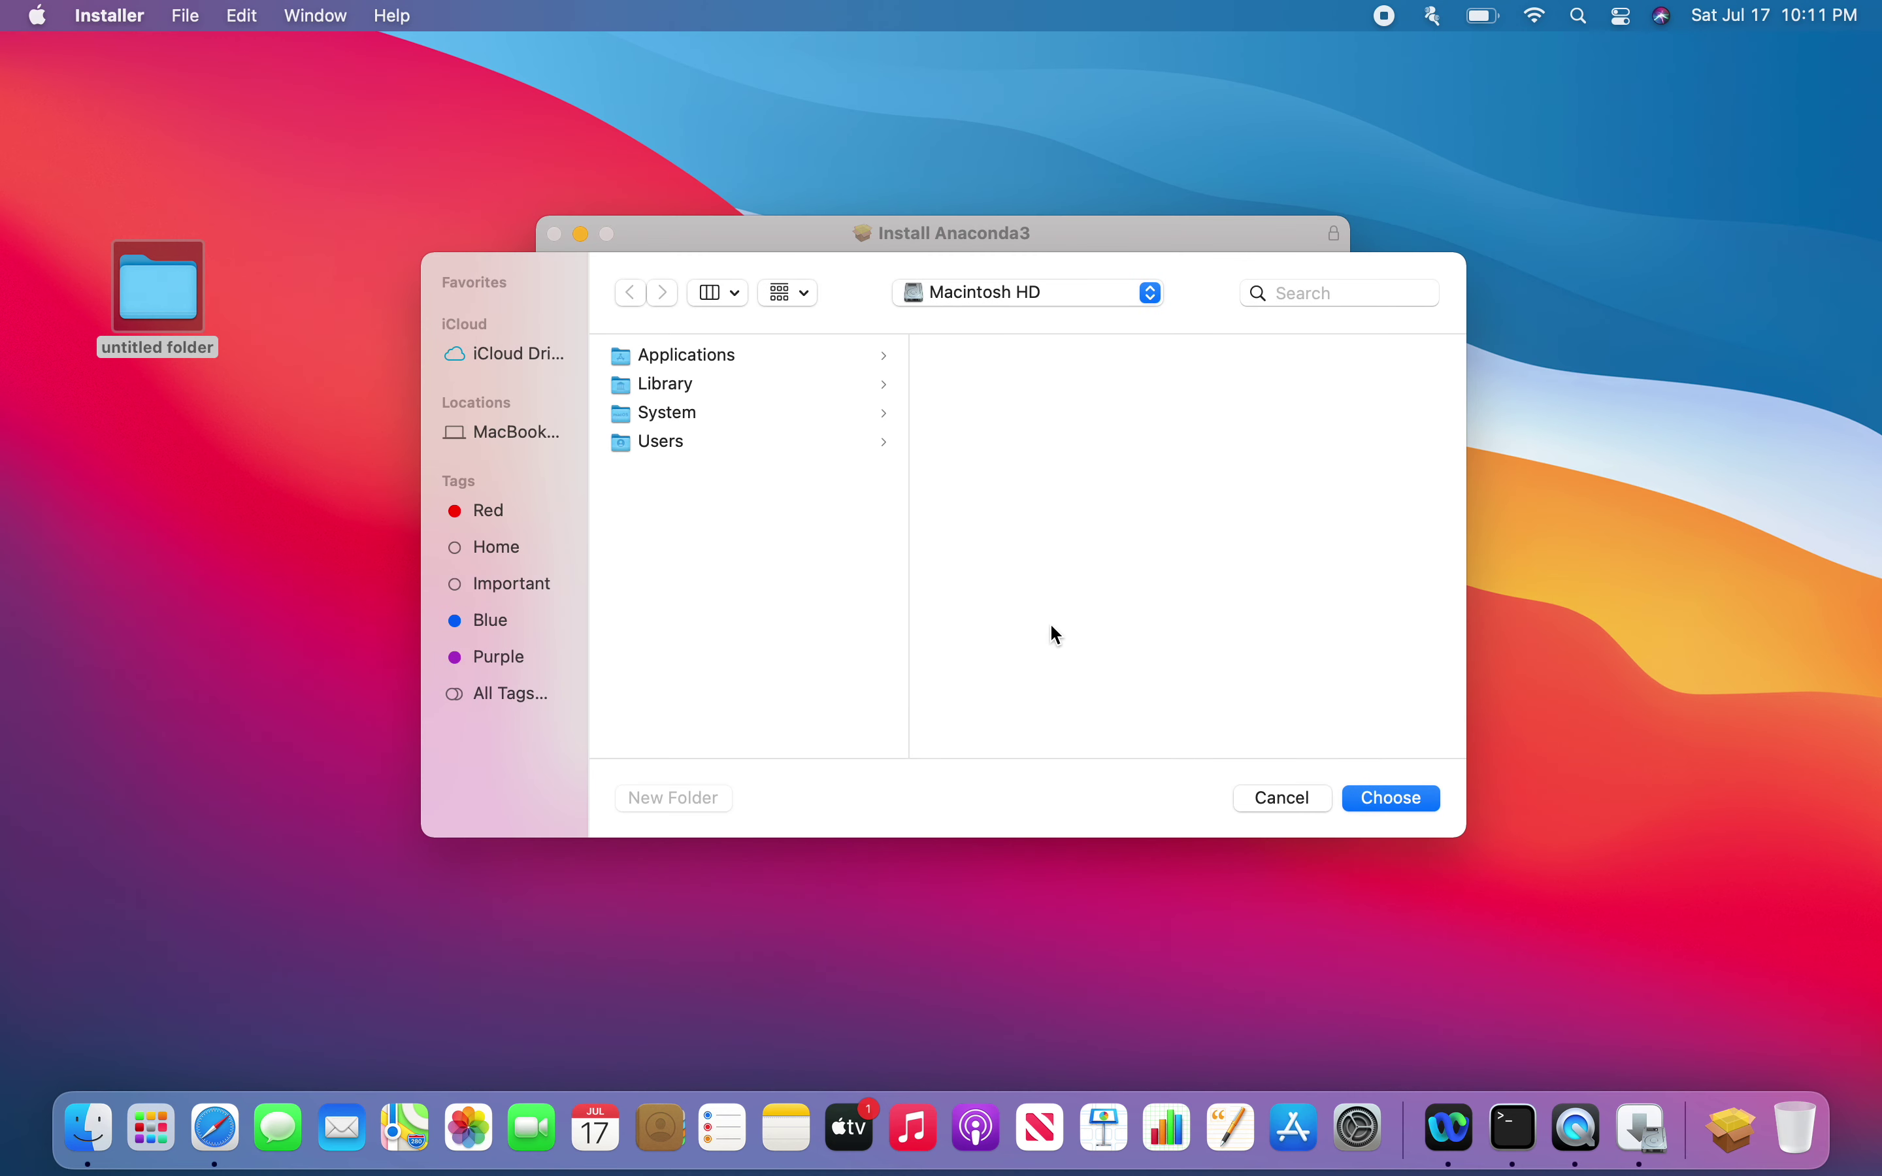
pyautogui.click(667, 447)
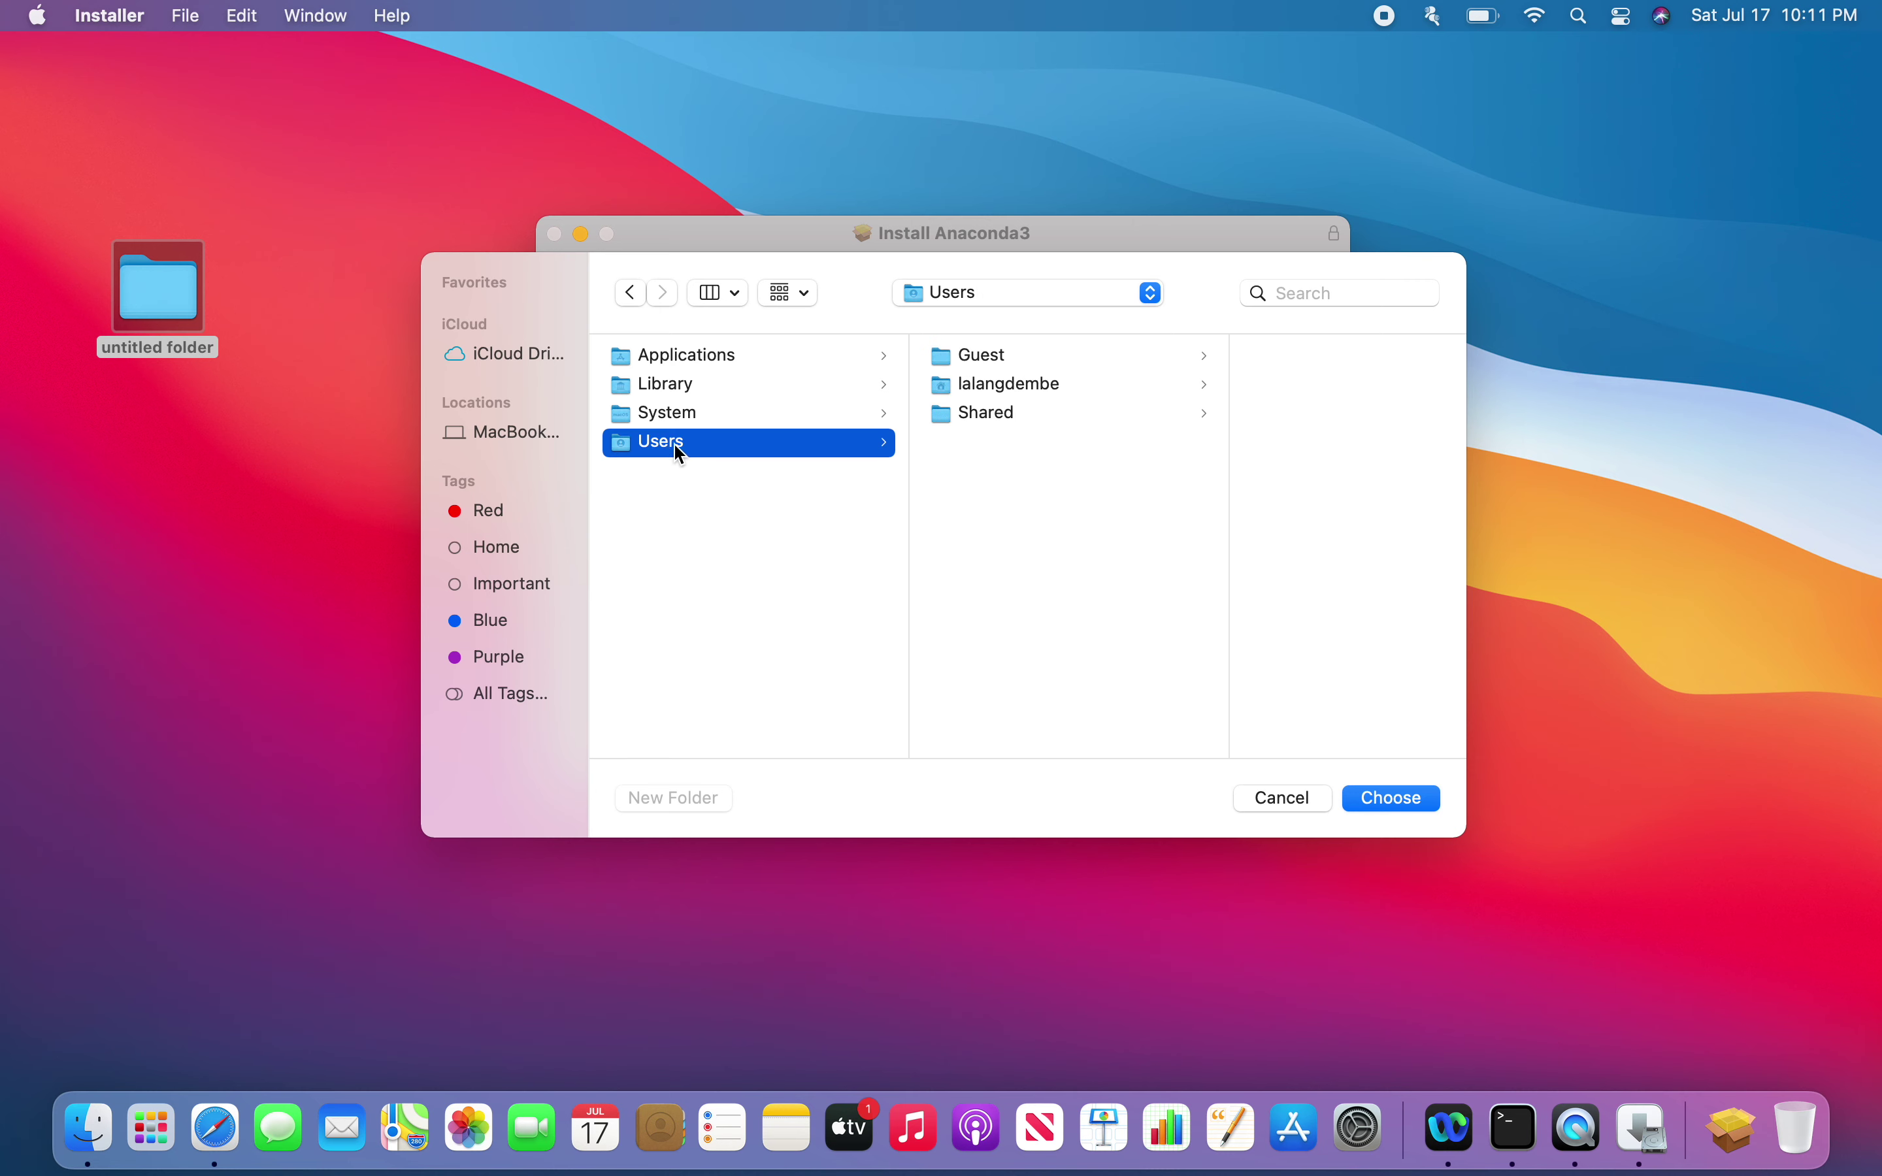
pyautogui.click(978, 389)
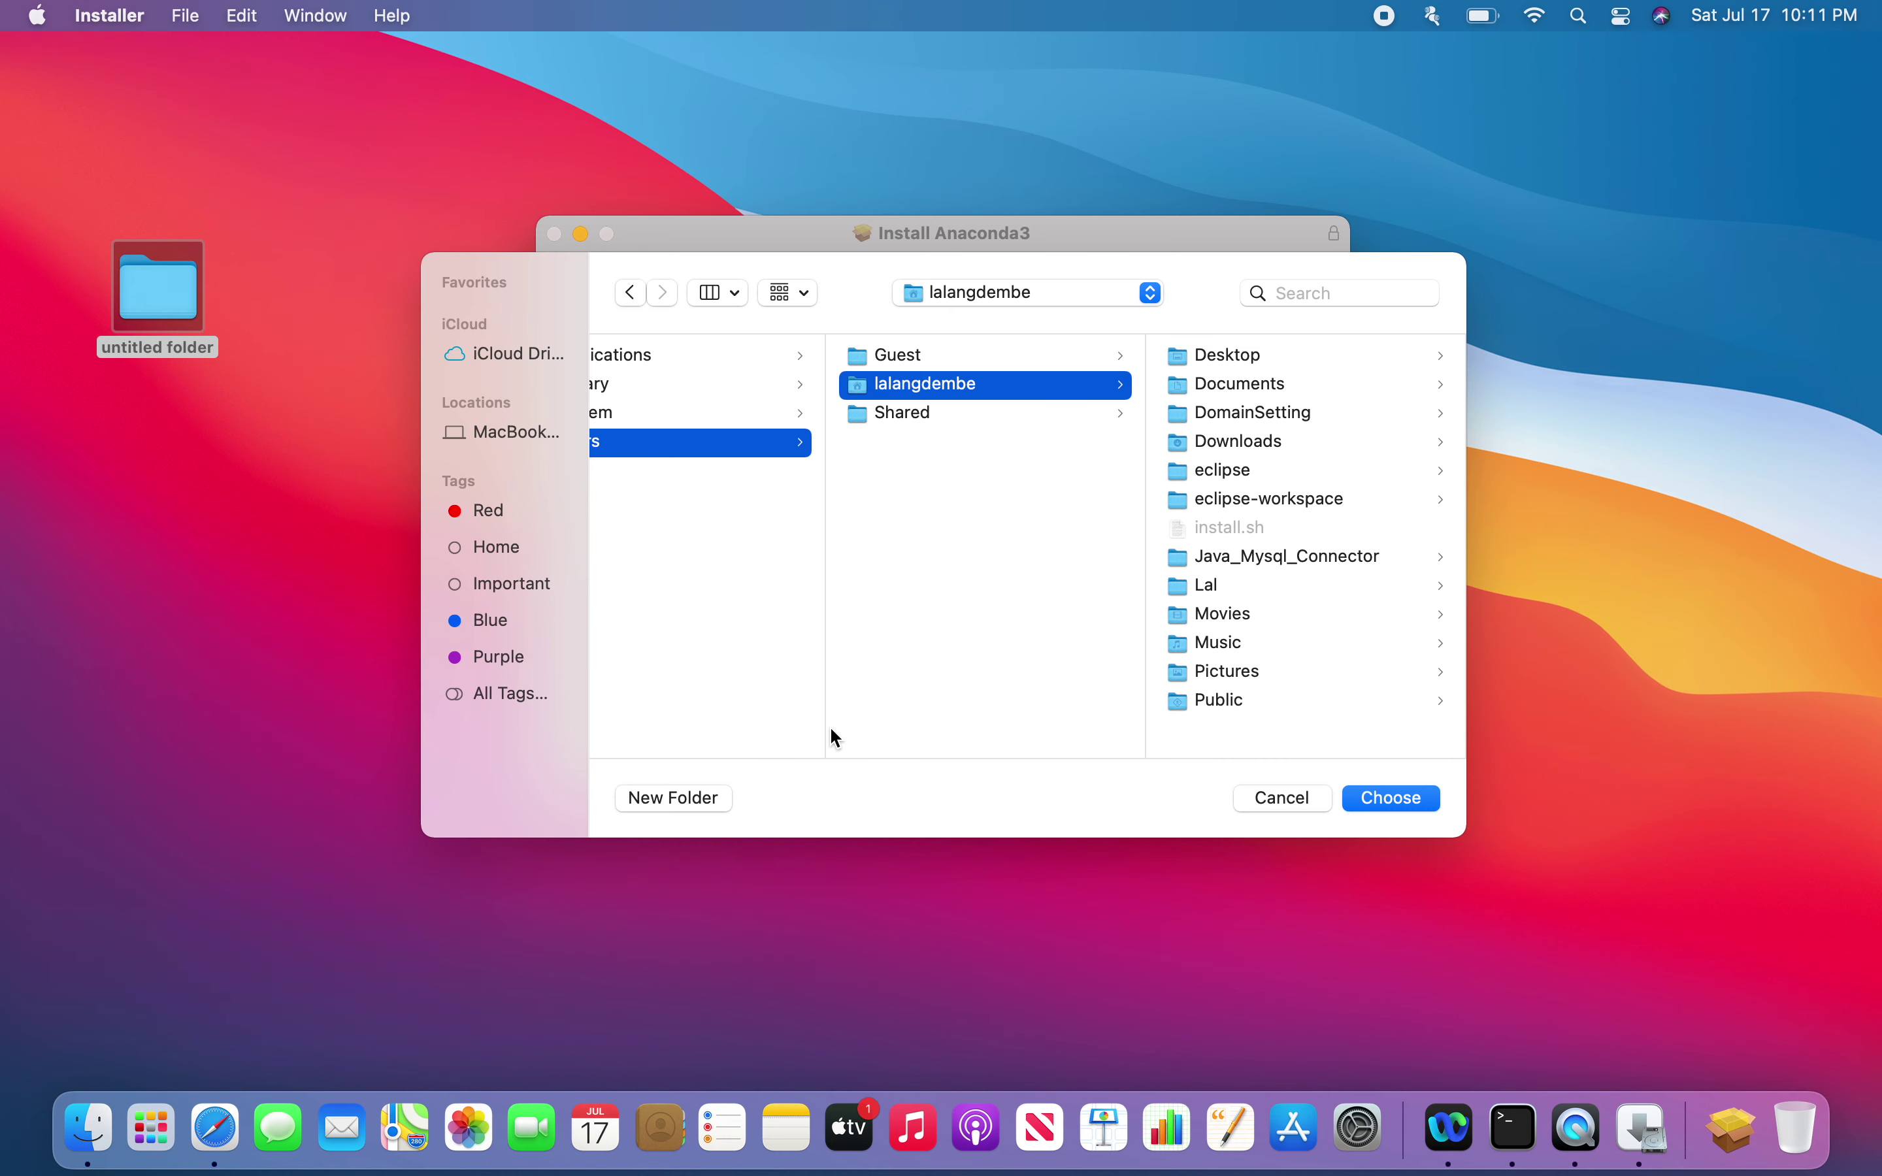
# Create a folder named Anaconda in the home folder and accept it as the installation destination
pyautogui.click(696, 796)
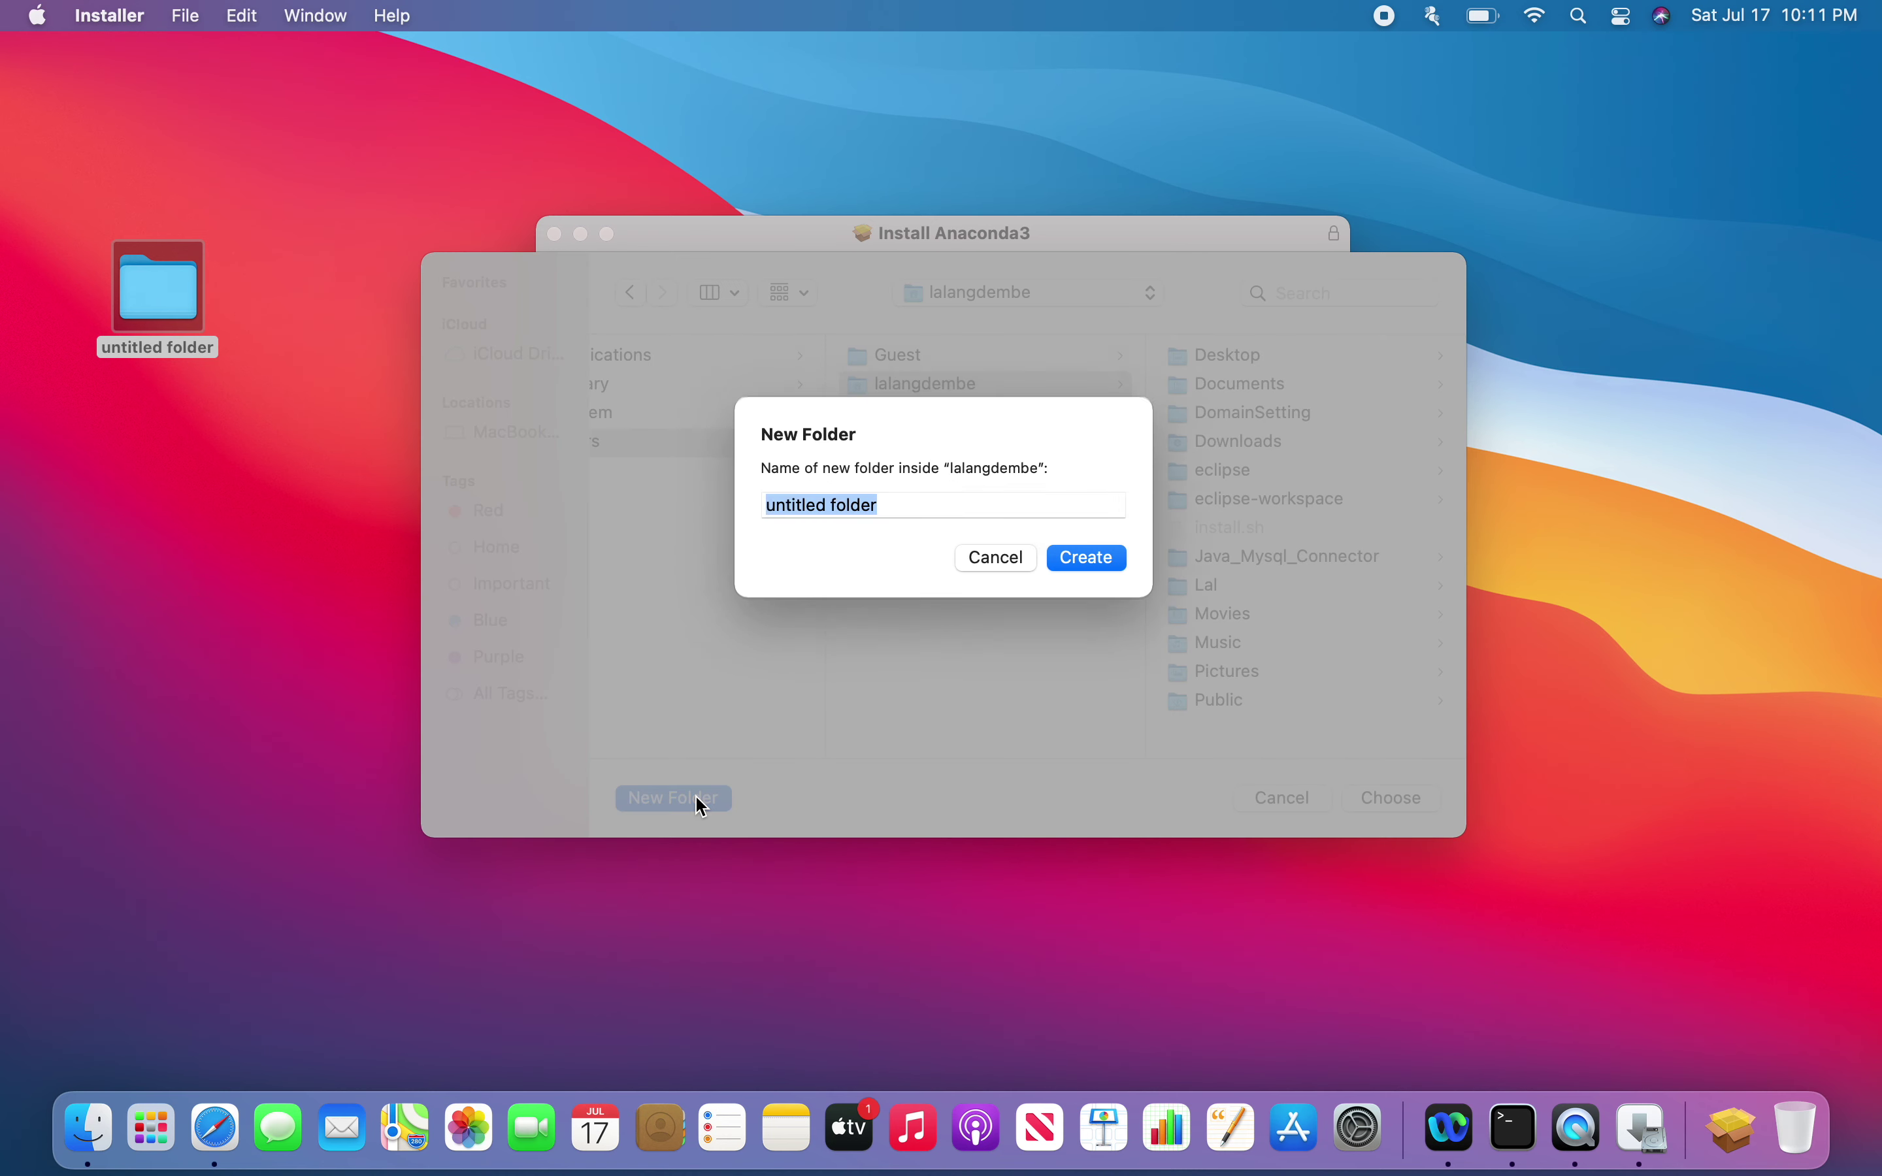
pyautogui.write('Ana')
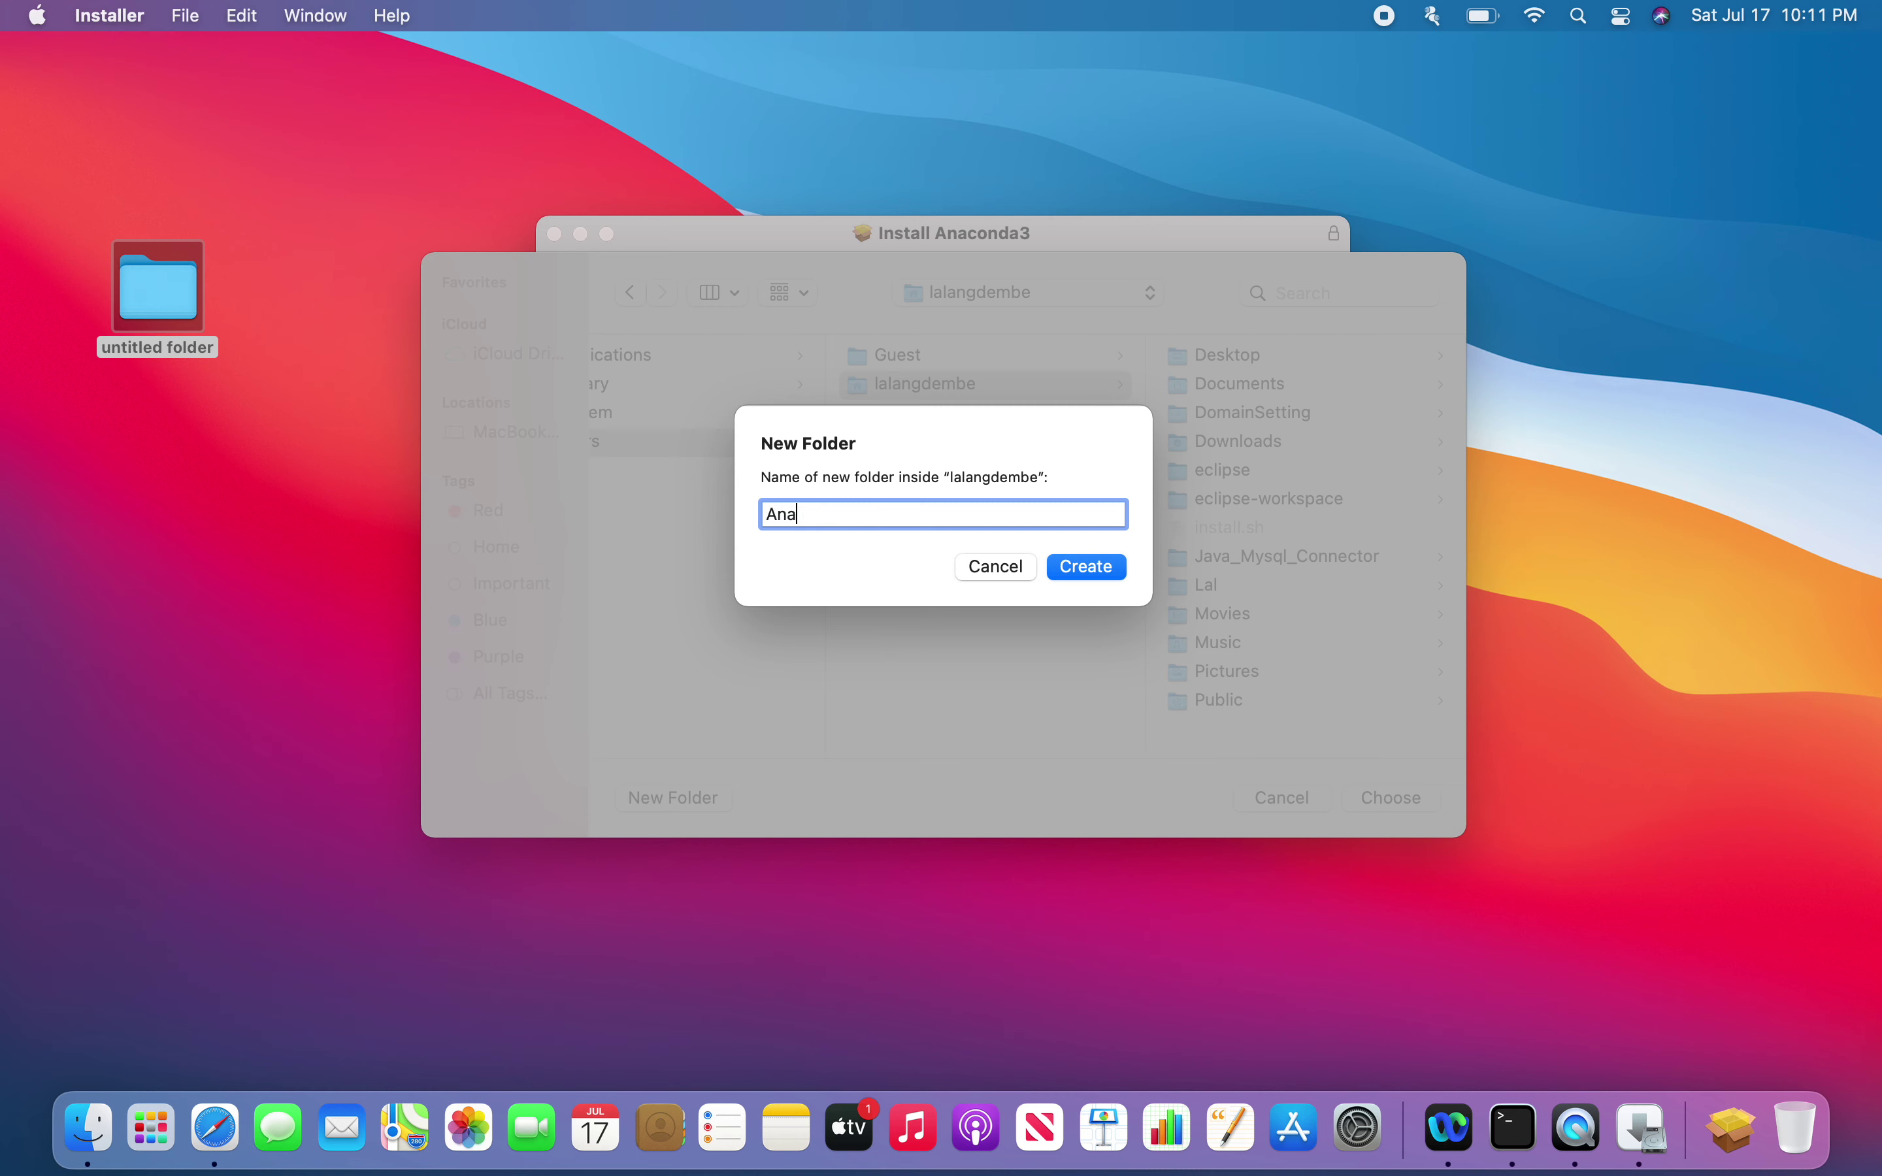
pyautogui.write('conda')
pyautogui.click(1089, 571)
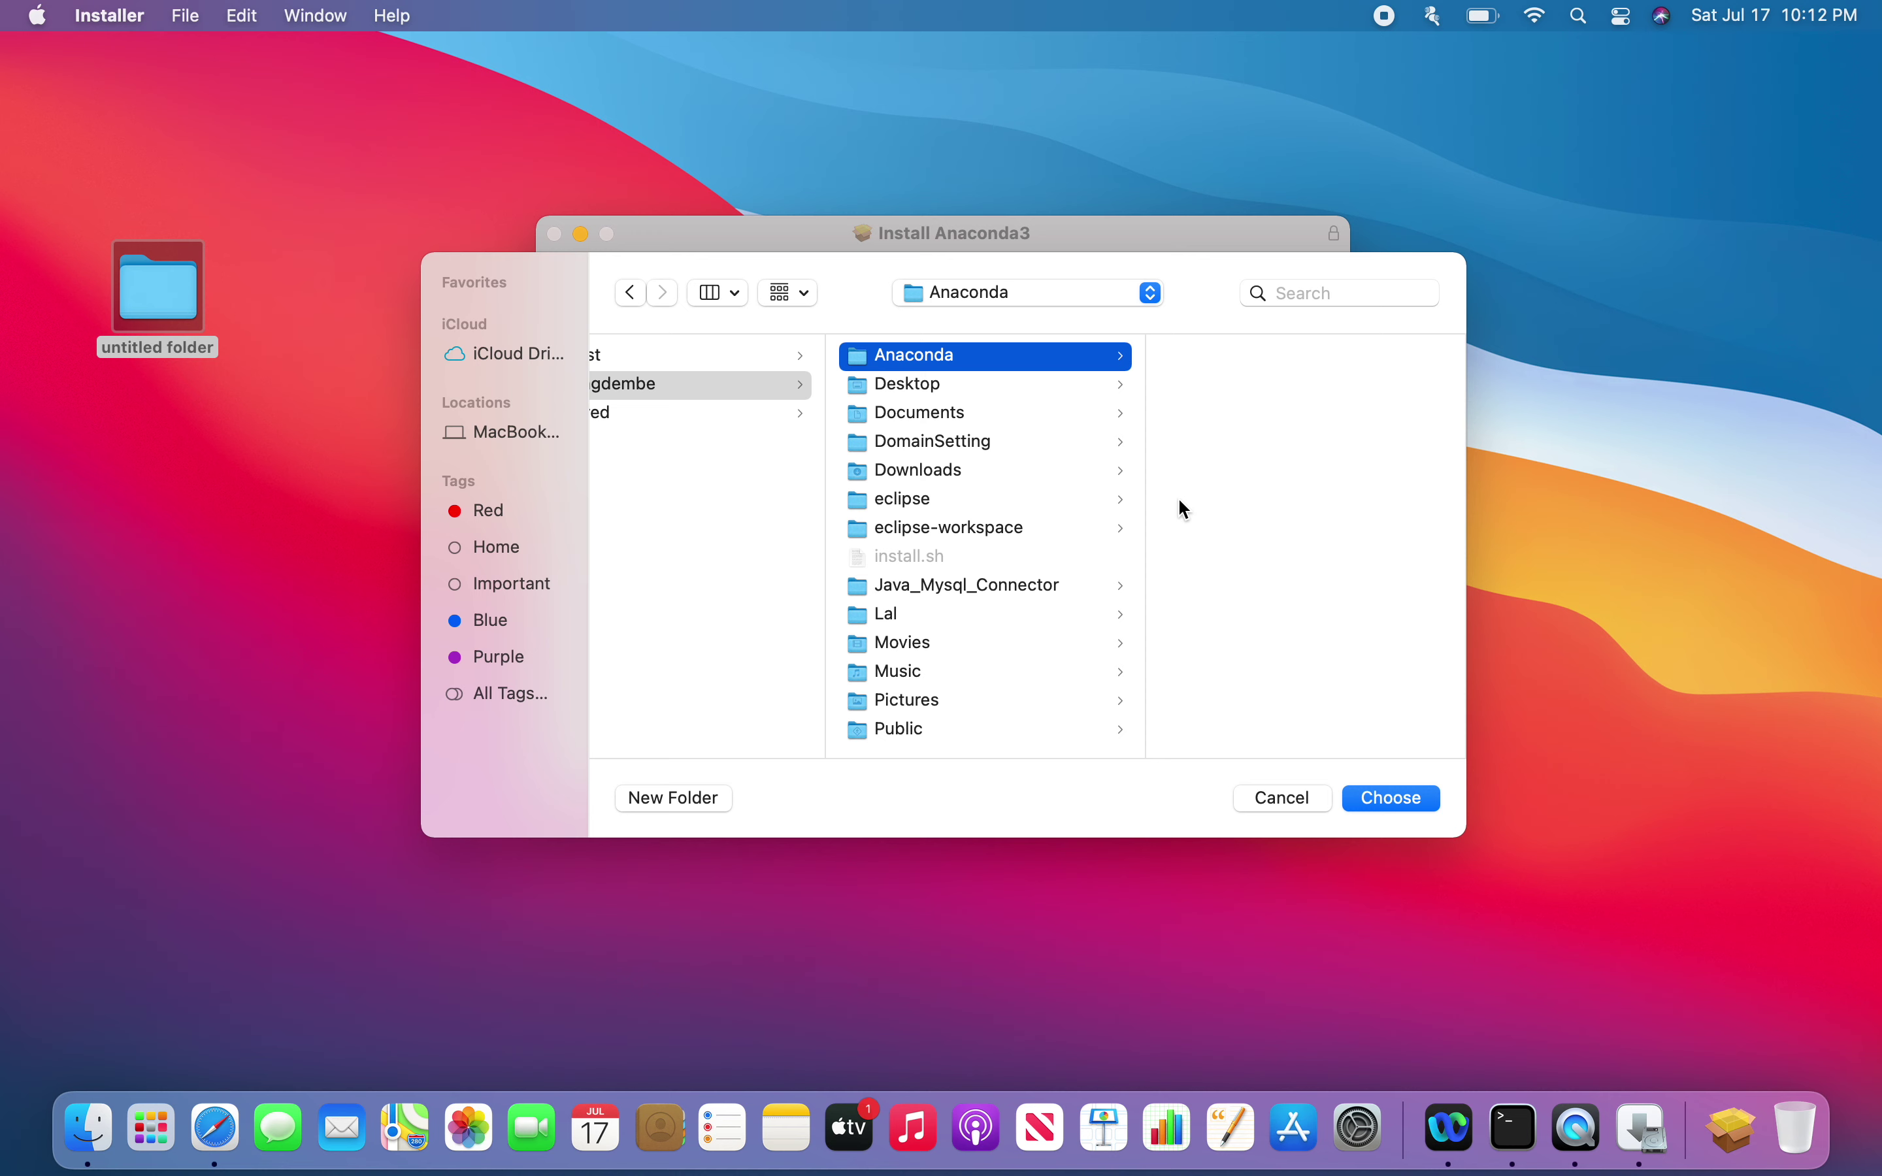
pyautogui.click(1386, 800)
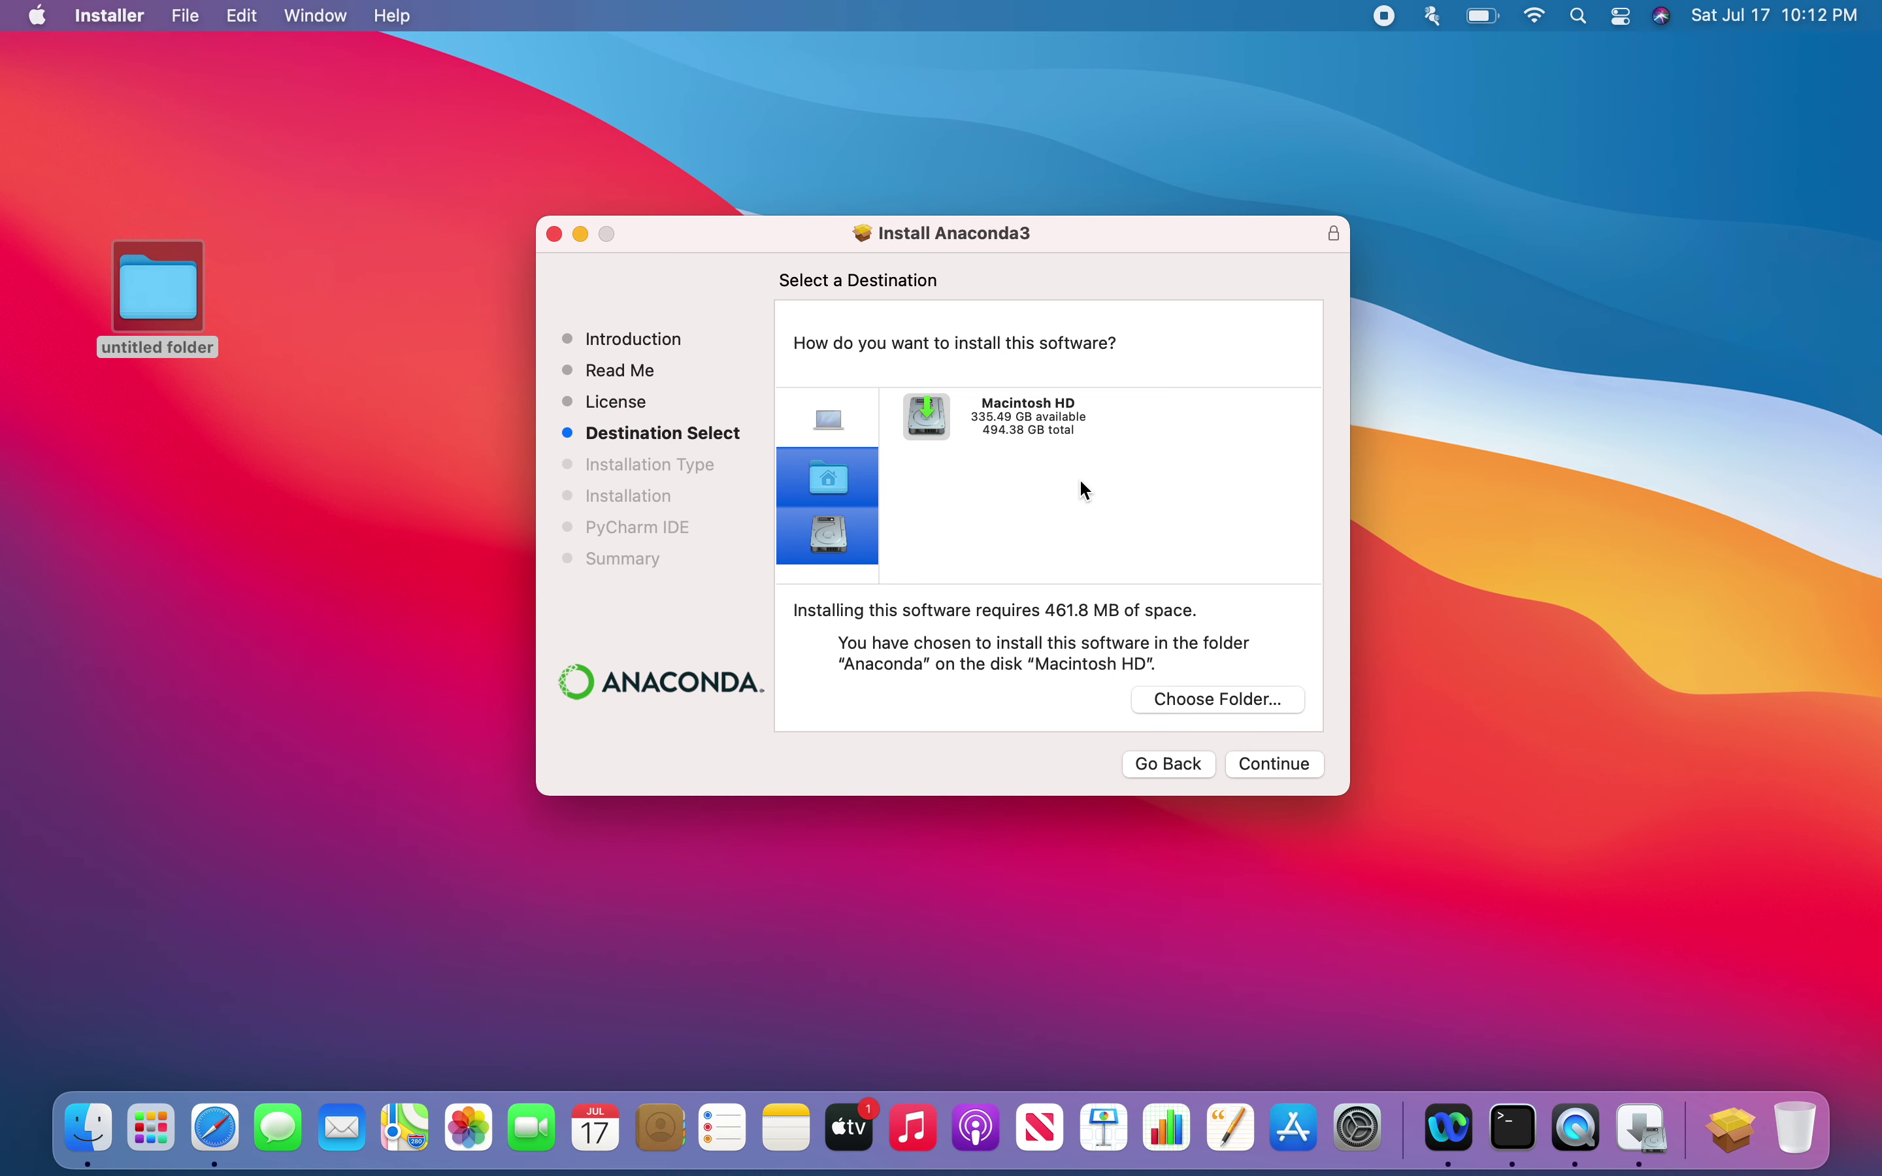
pyautogui.click(1245, 765)
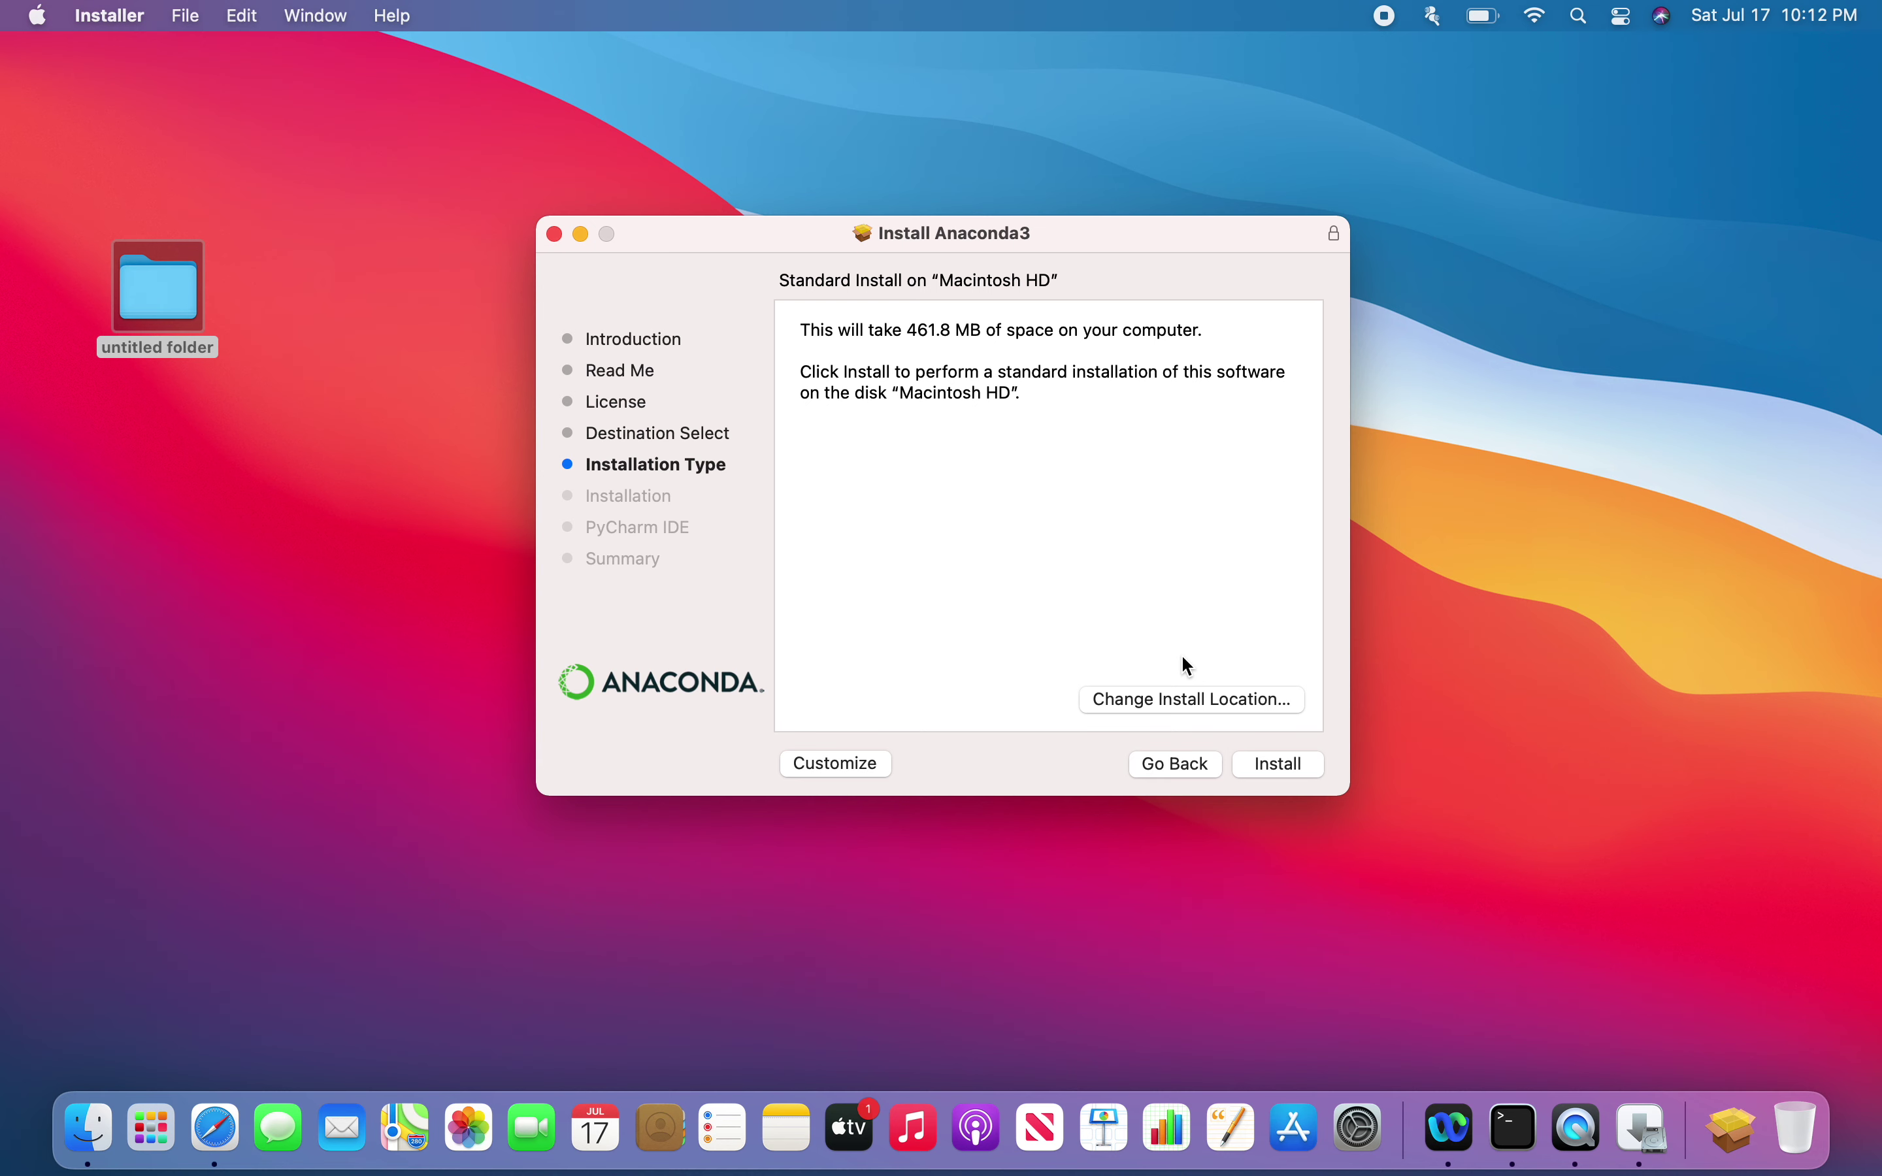
# Start the standard installation, authorize it with the account password, and grant the installer access to the Downloads folder
pyautogui.click(1270, 768)
pyautogui.write('••••••')
pyautogui.press('Return')
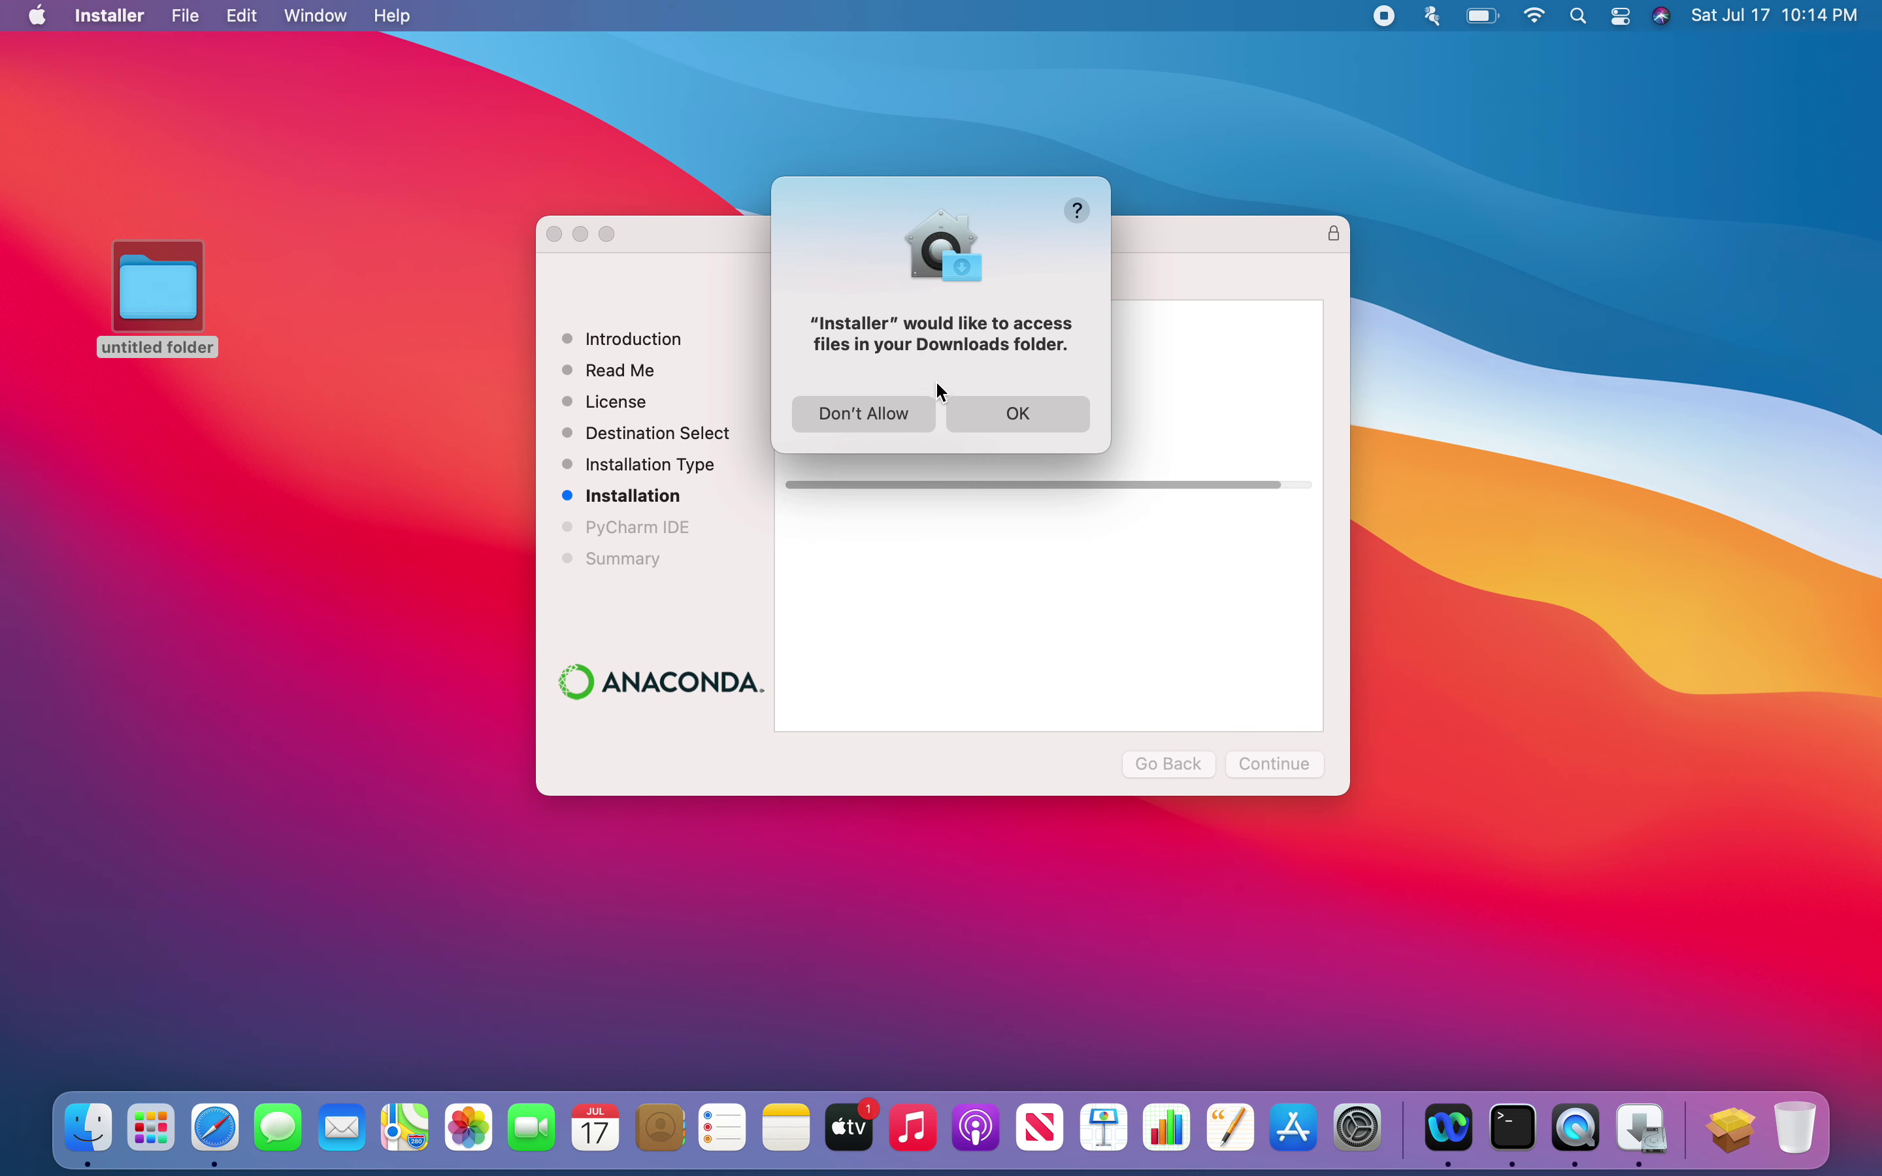
pyautogui.click(994, 428)
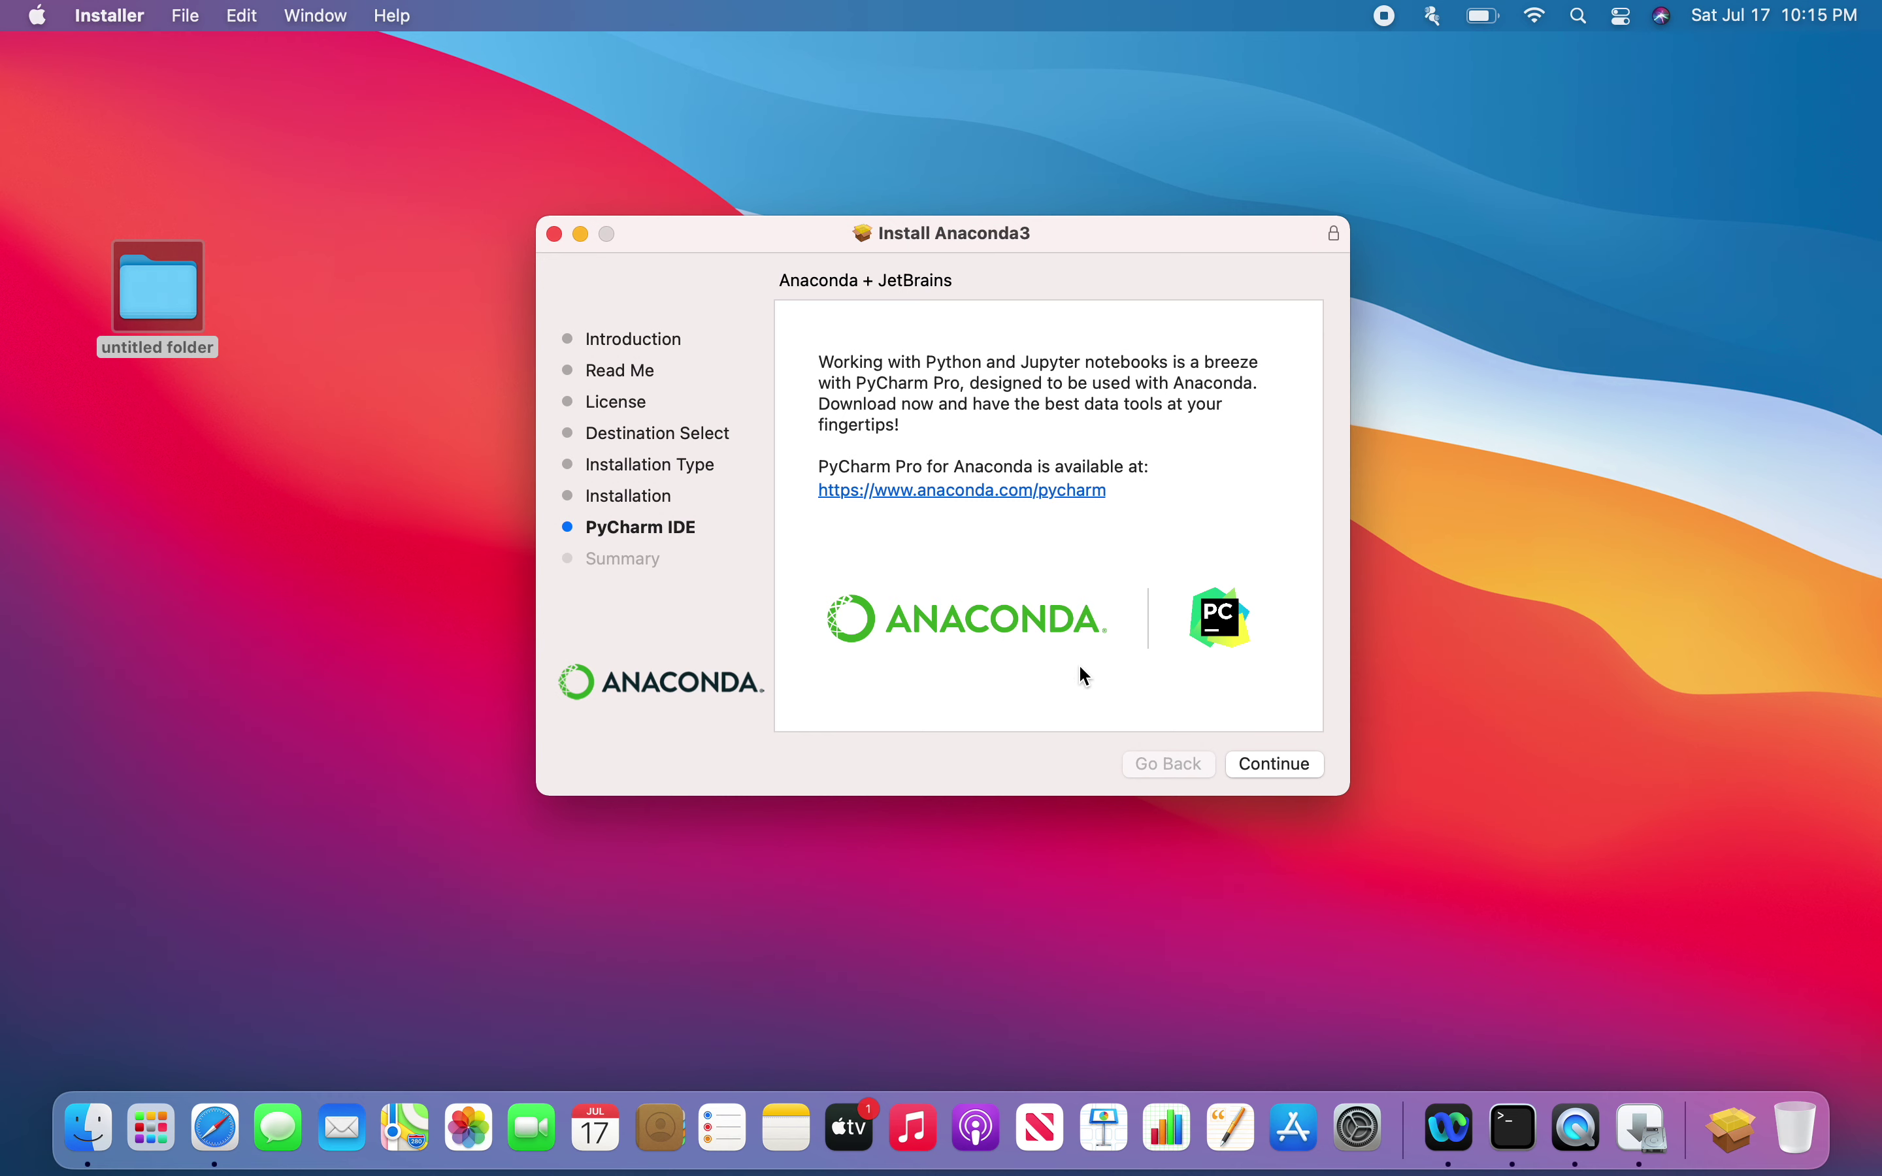
# Proceed past the PyCharm IDE page, close the installer from the Summary page, and move the installer package to the Trash
pyautogui.click(1260, 772)
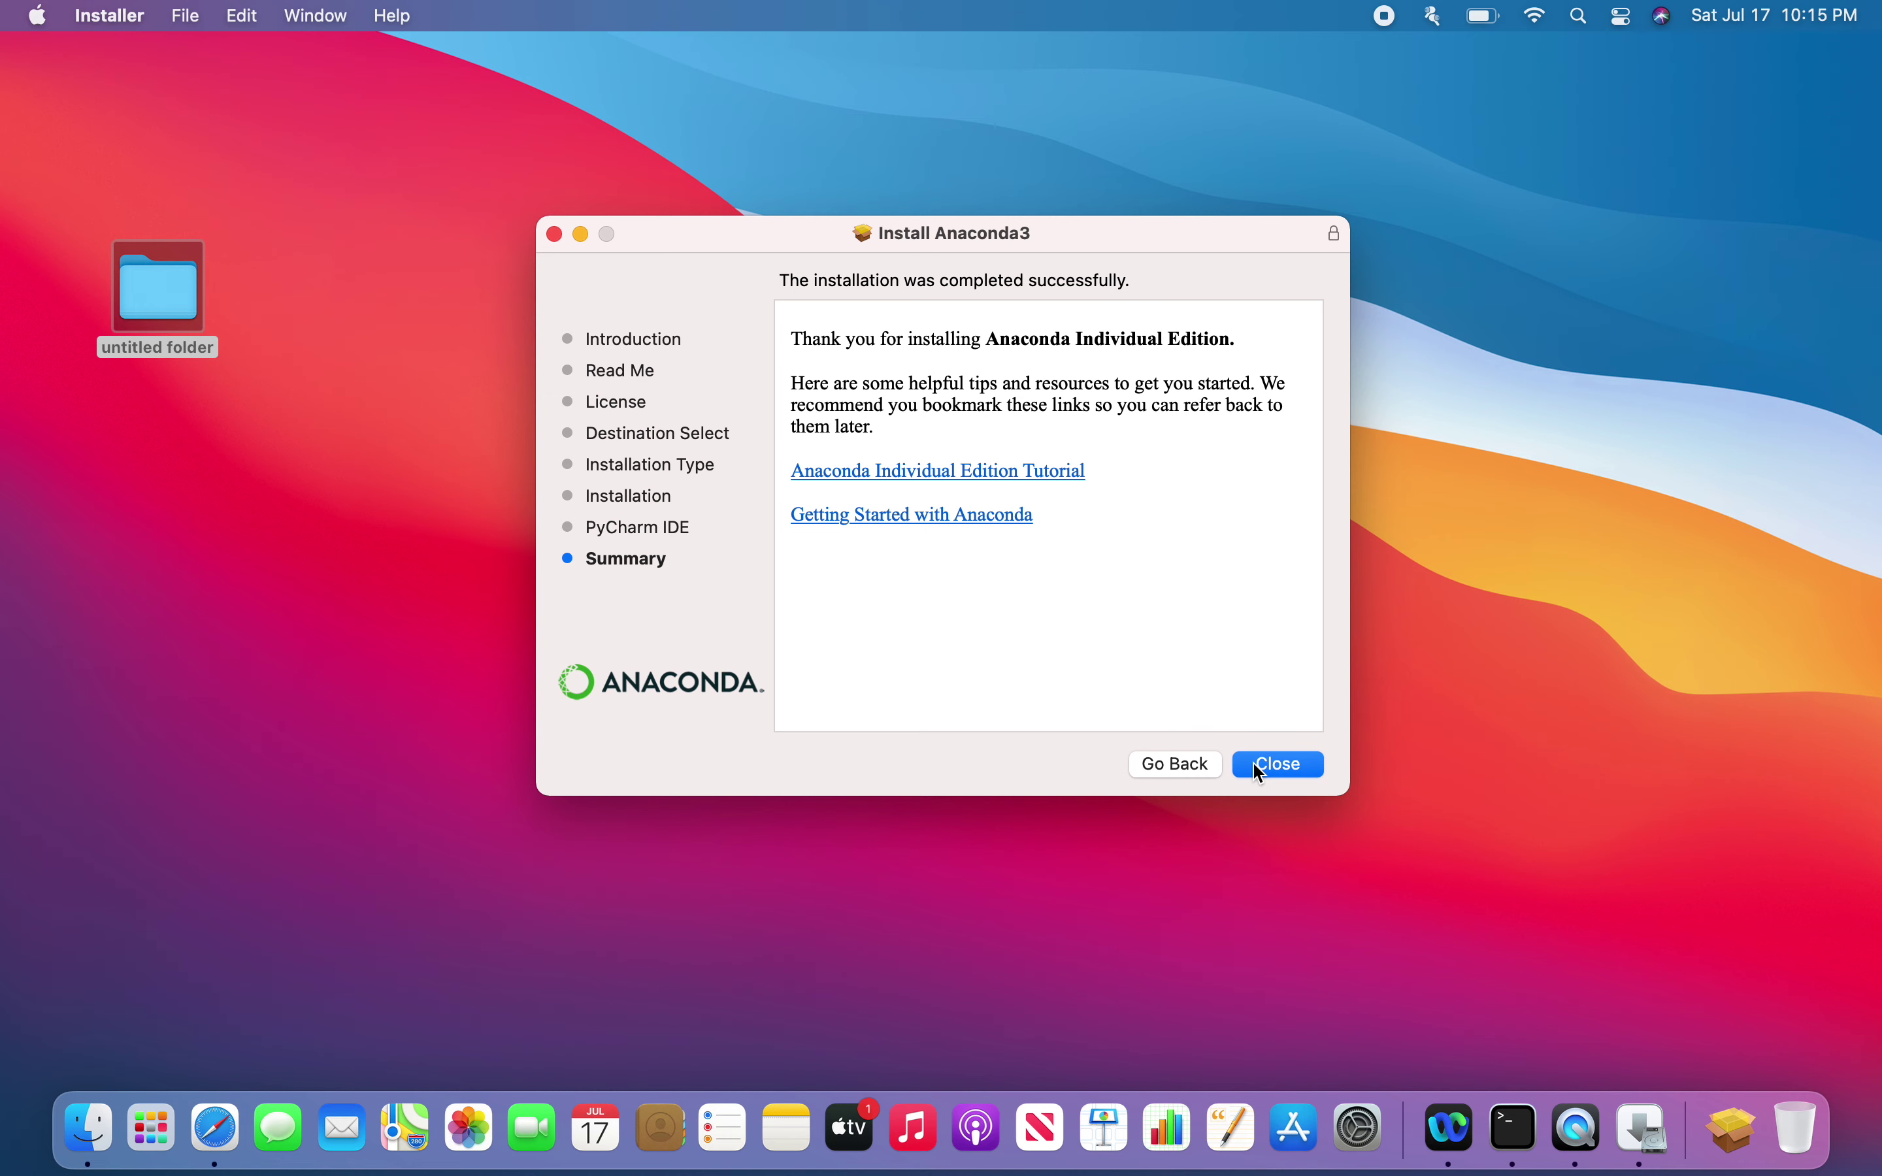
pyautogui.click(1261, 773)
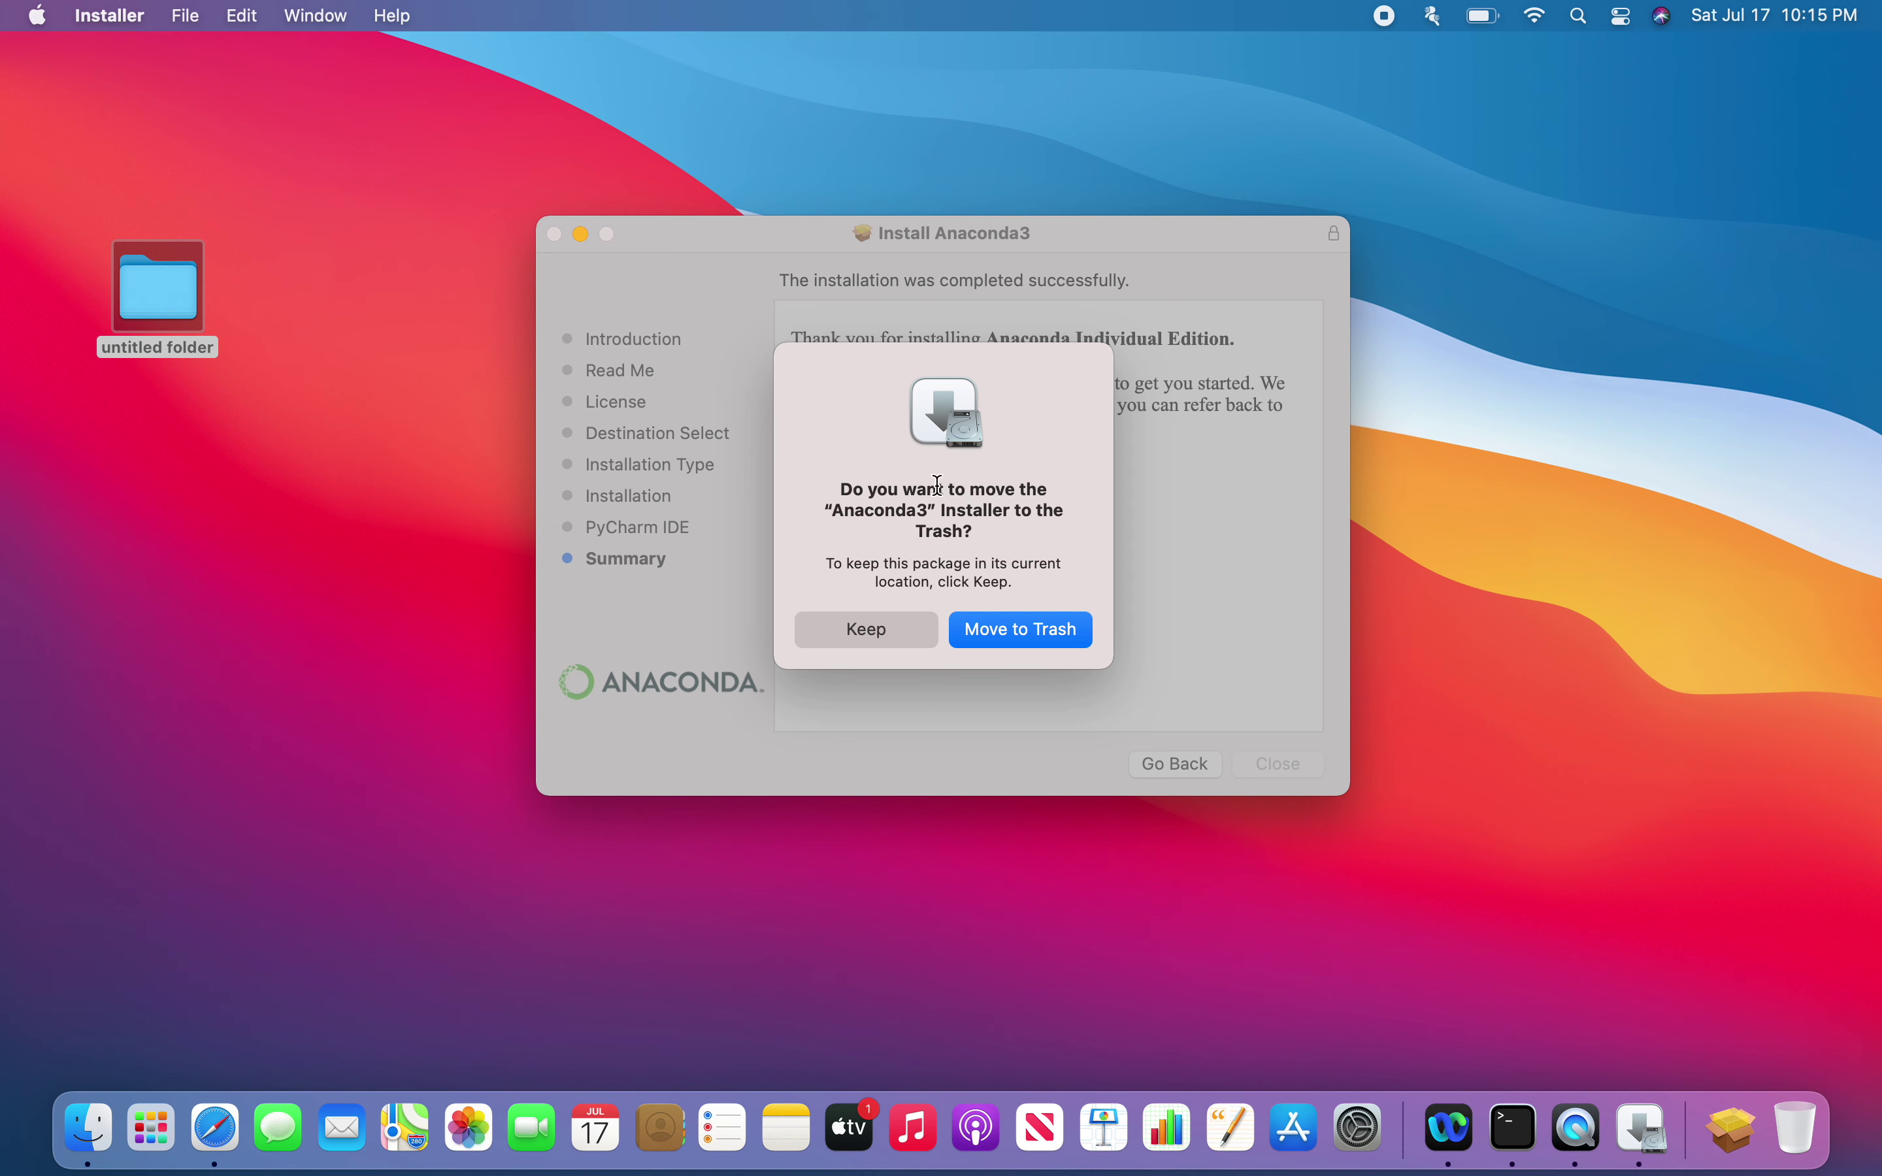
pyautogui.click(1040, 636)
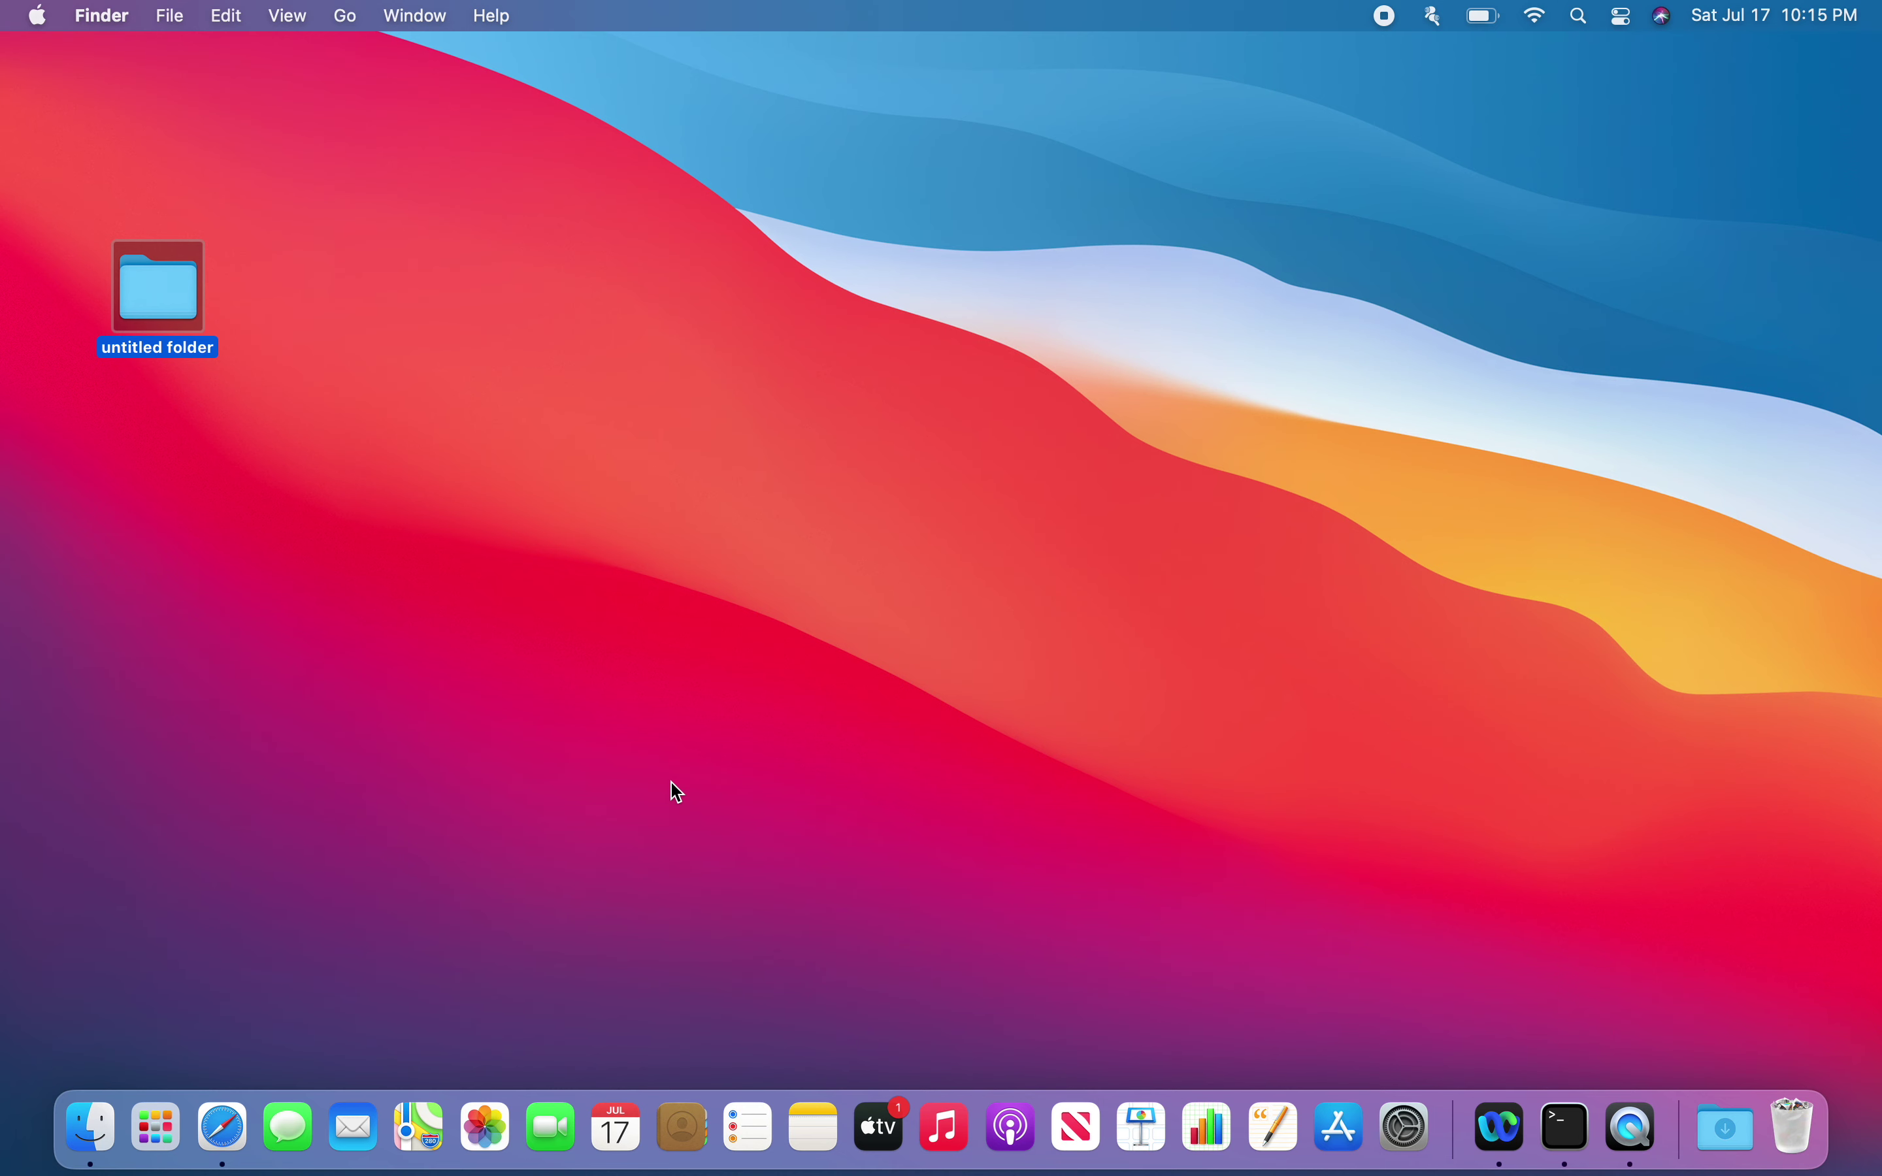
# Open Terminal, check the installed conda with "conda --version", and close the terminal window
pyautogui.press('super+space')
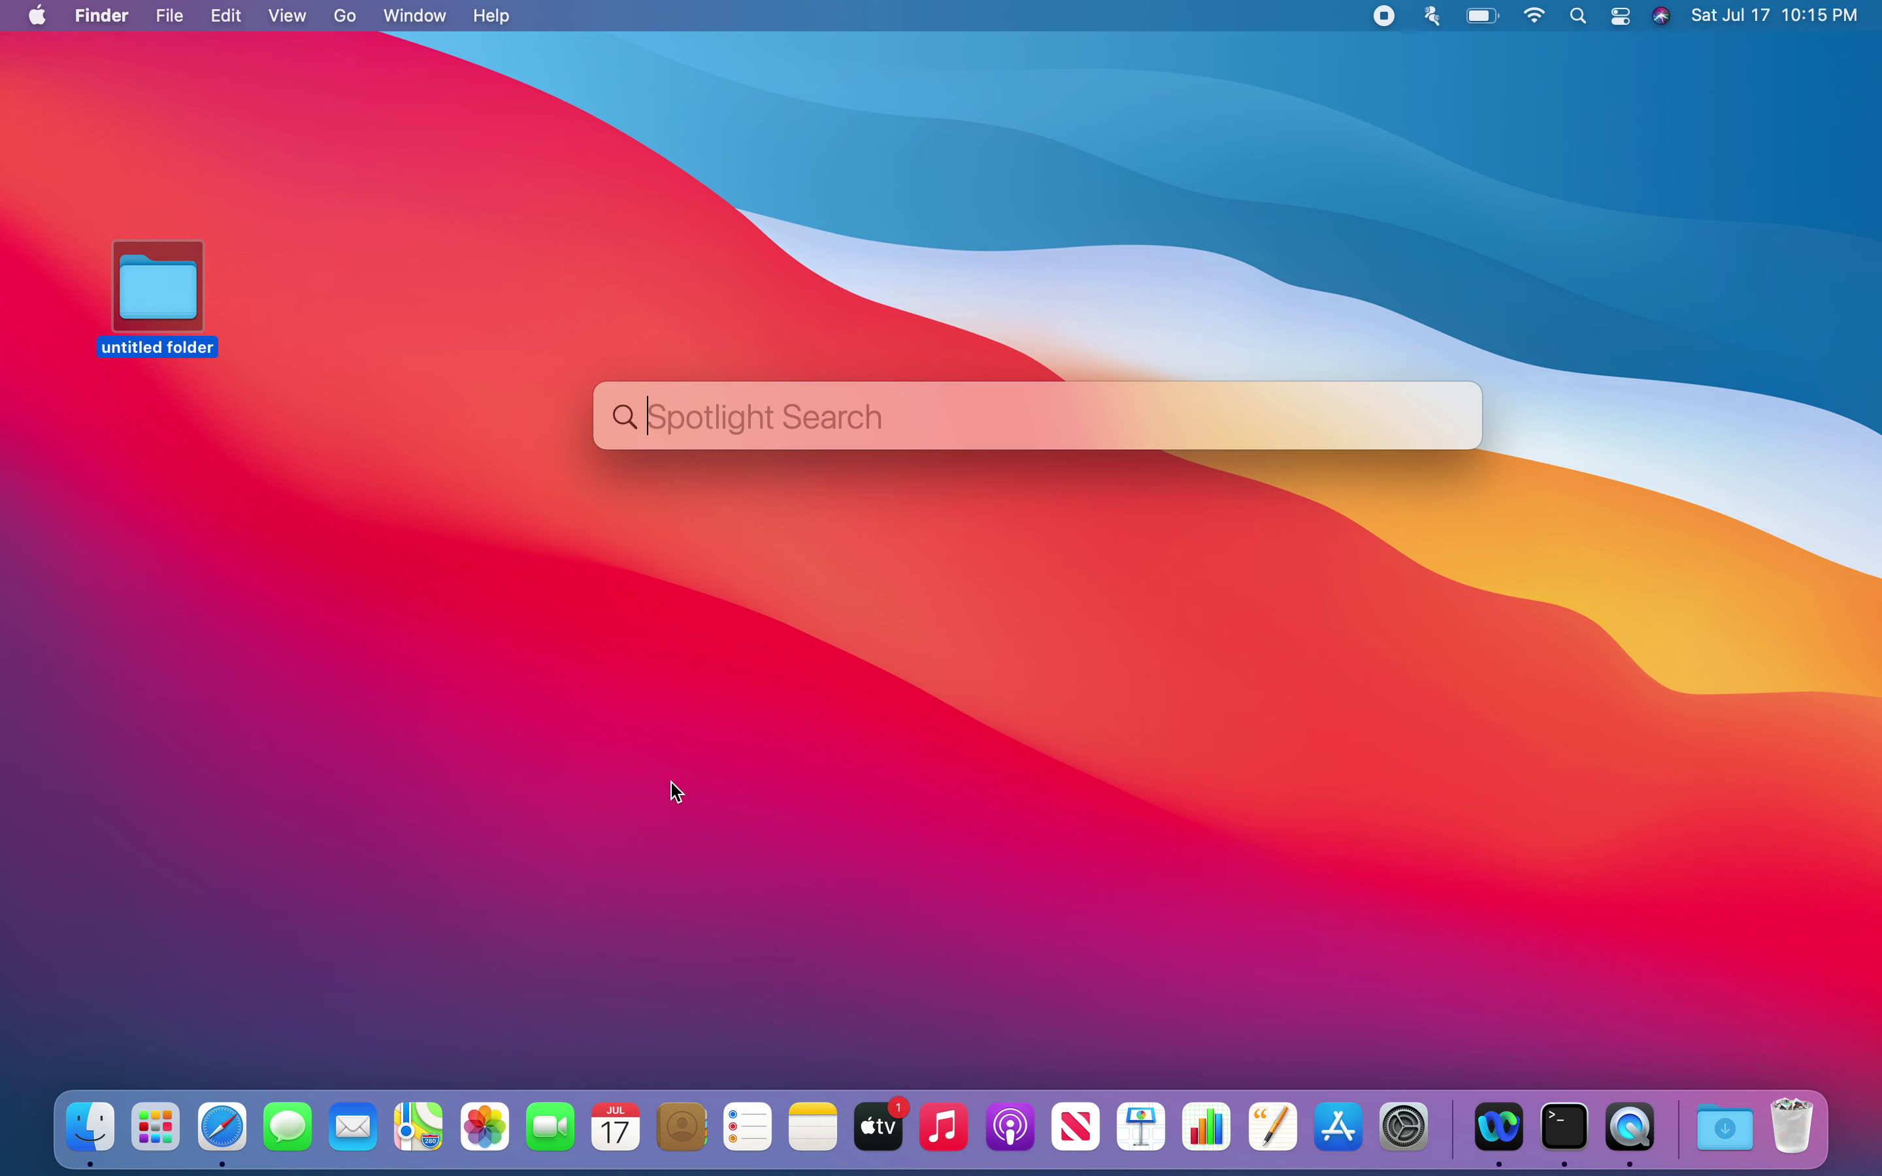
pyautogui.write('terminal')
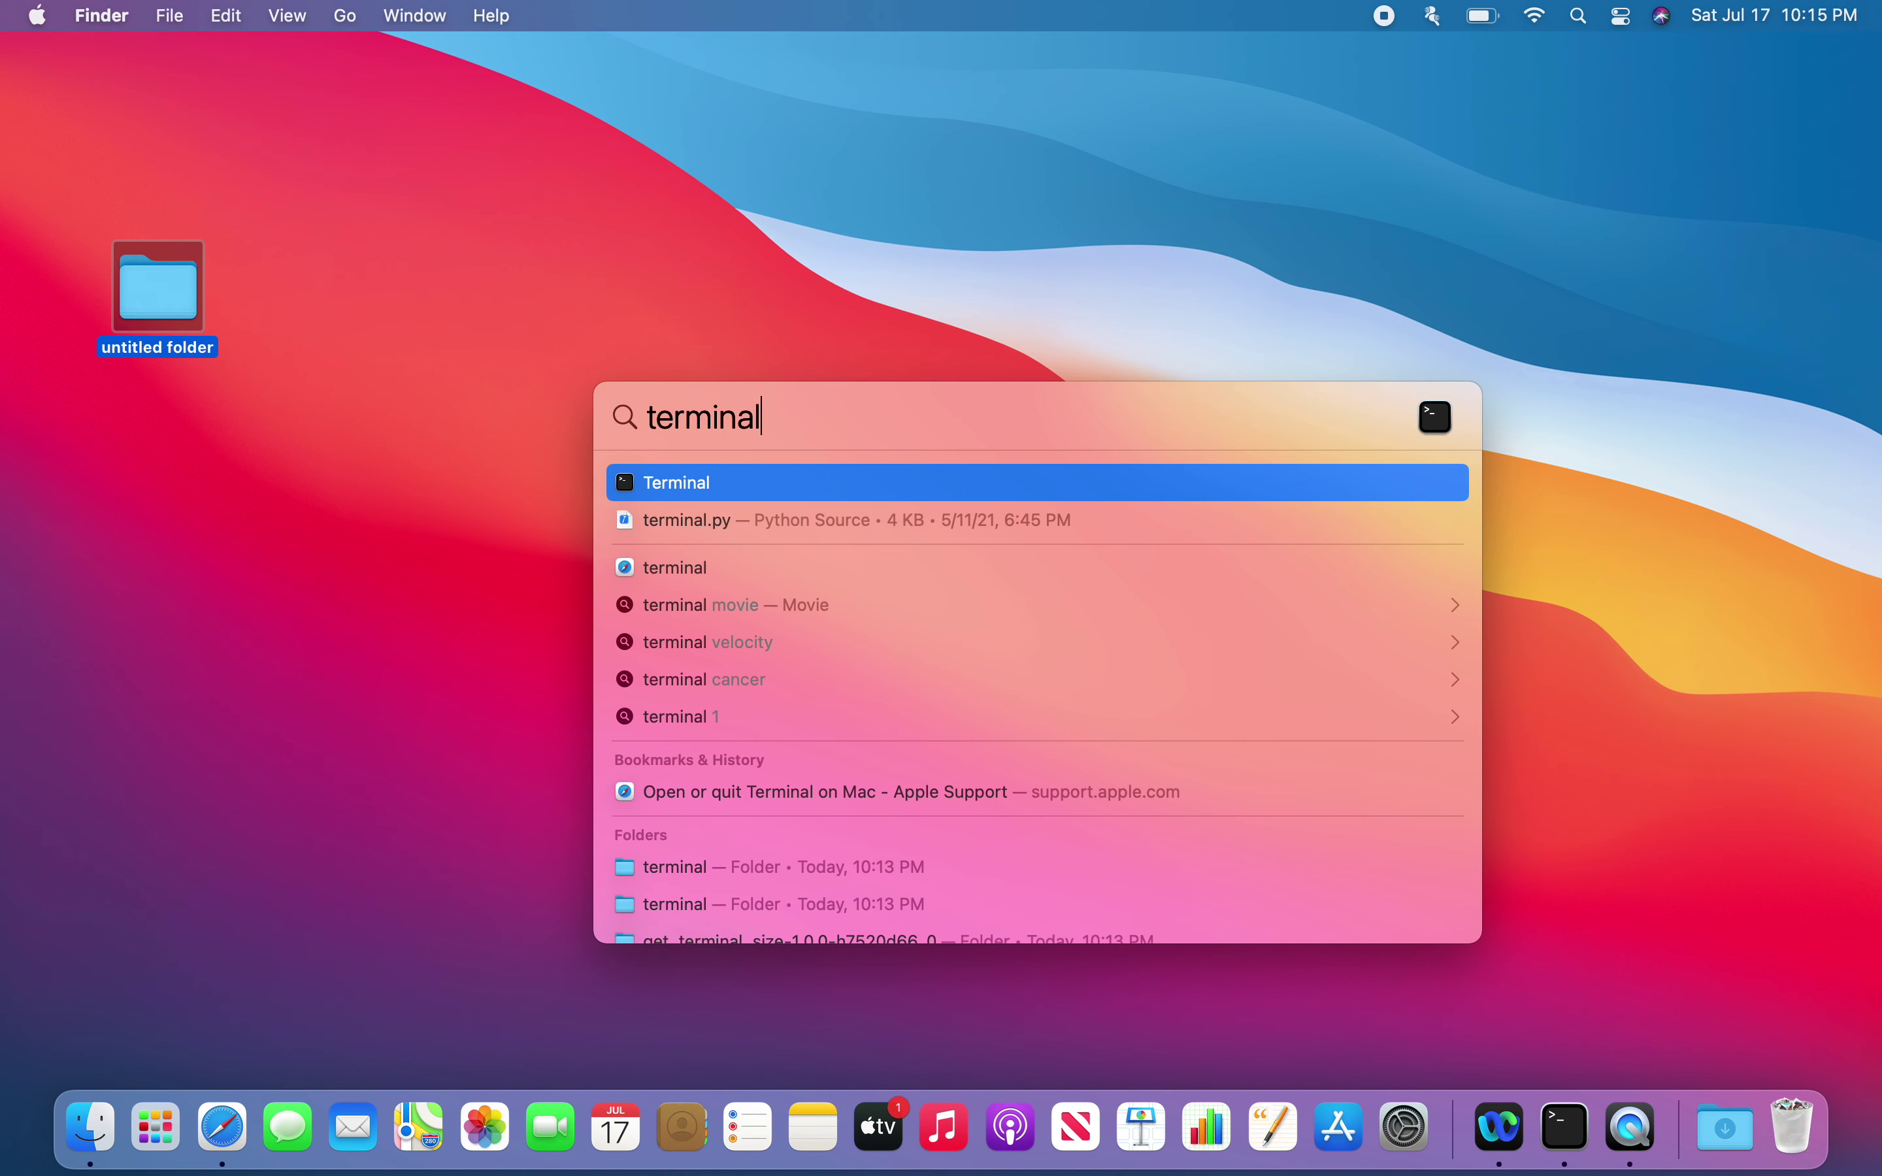
pyautogui.press('Return')
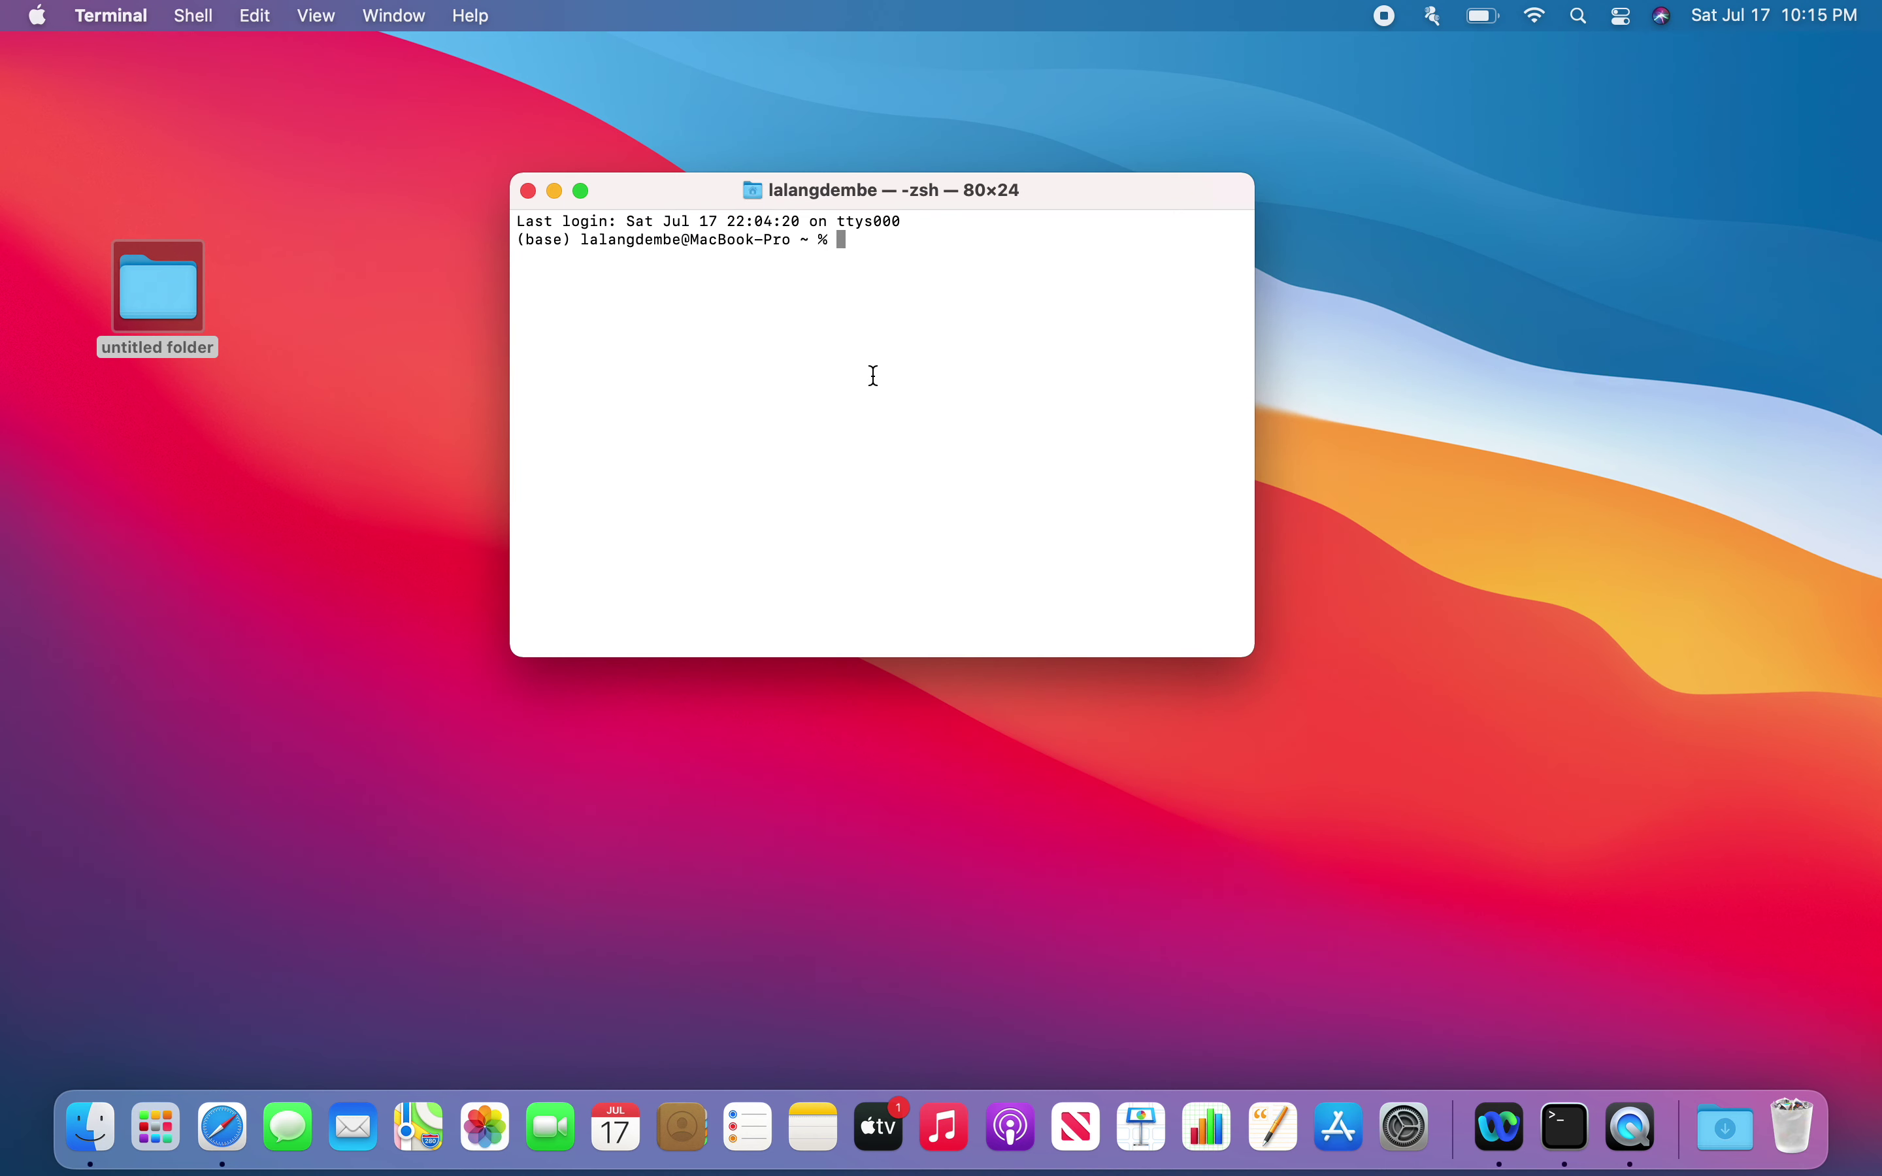
pyautogui.write('conda --version')
pyautogui.press('Return')
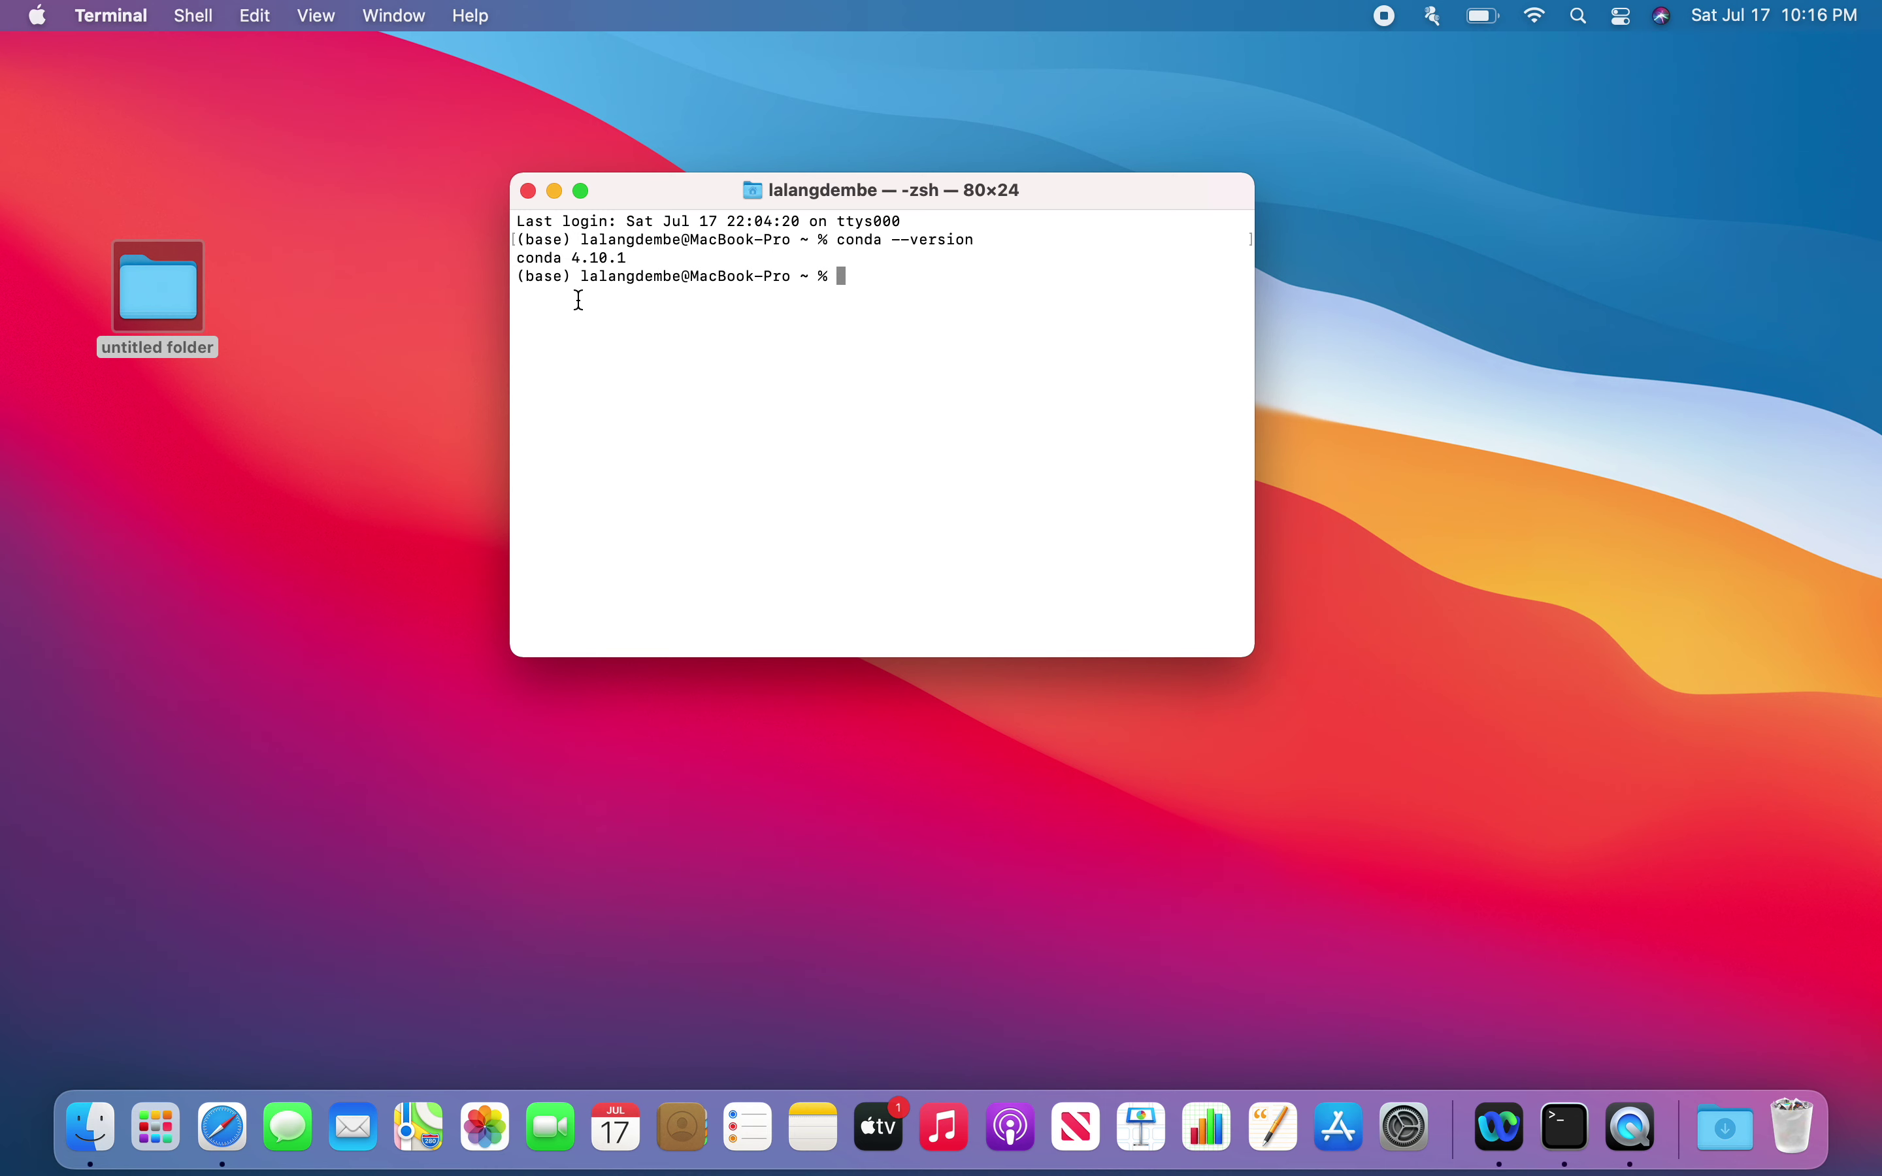
pyautogui.click(530, 191)
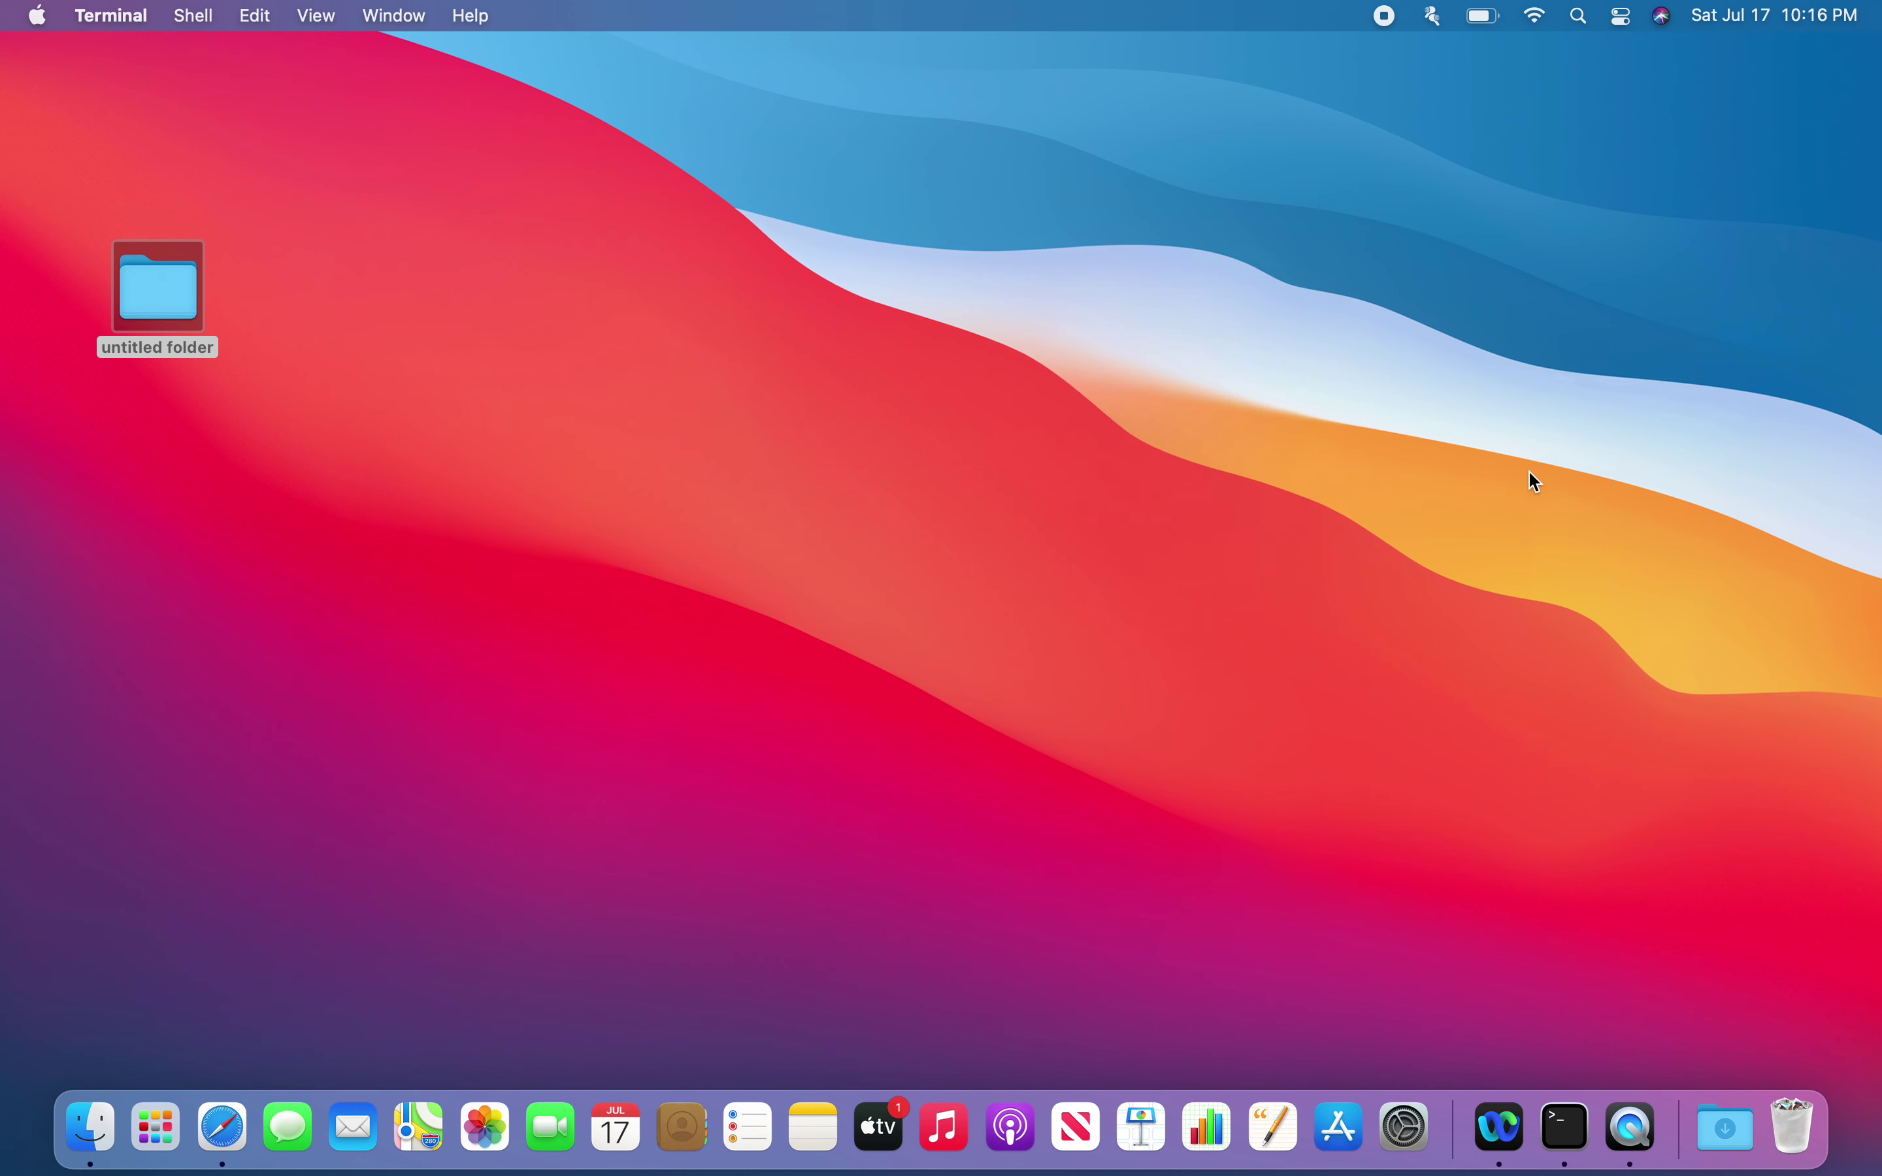
# Find Anaconda-Navigator among the installed applications in Launchpad and launch it
pyautogui.press('F4')
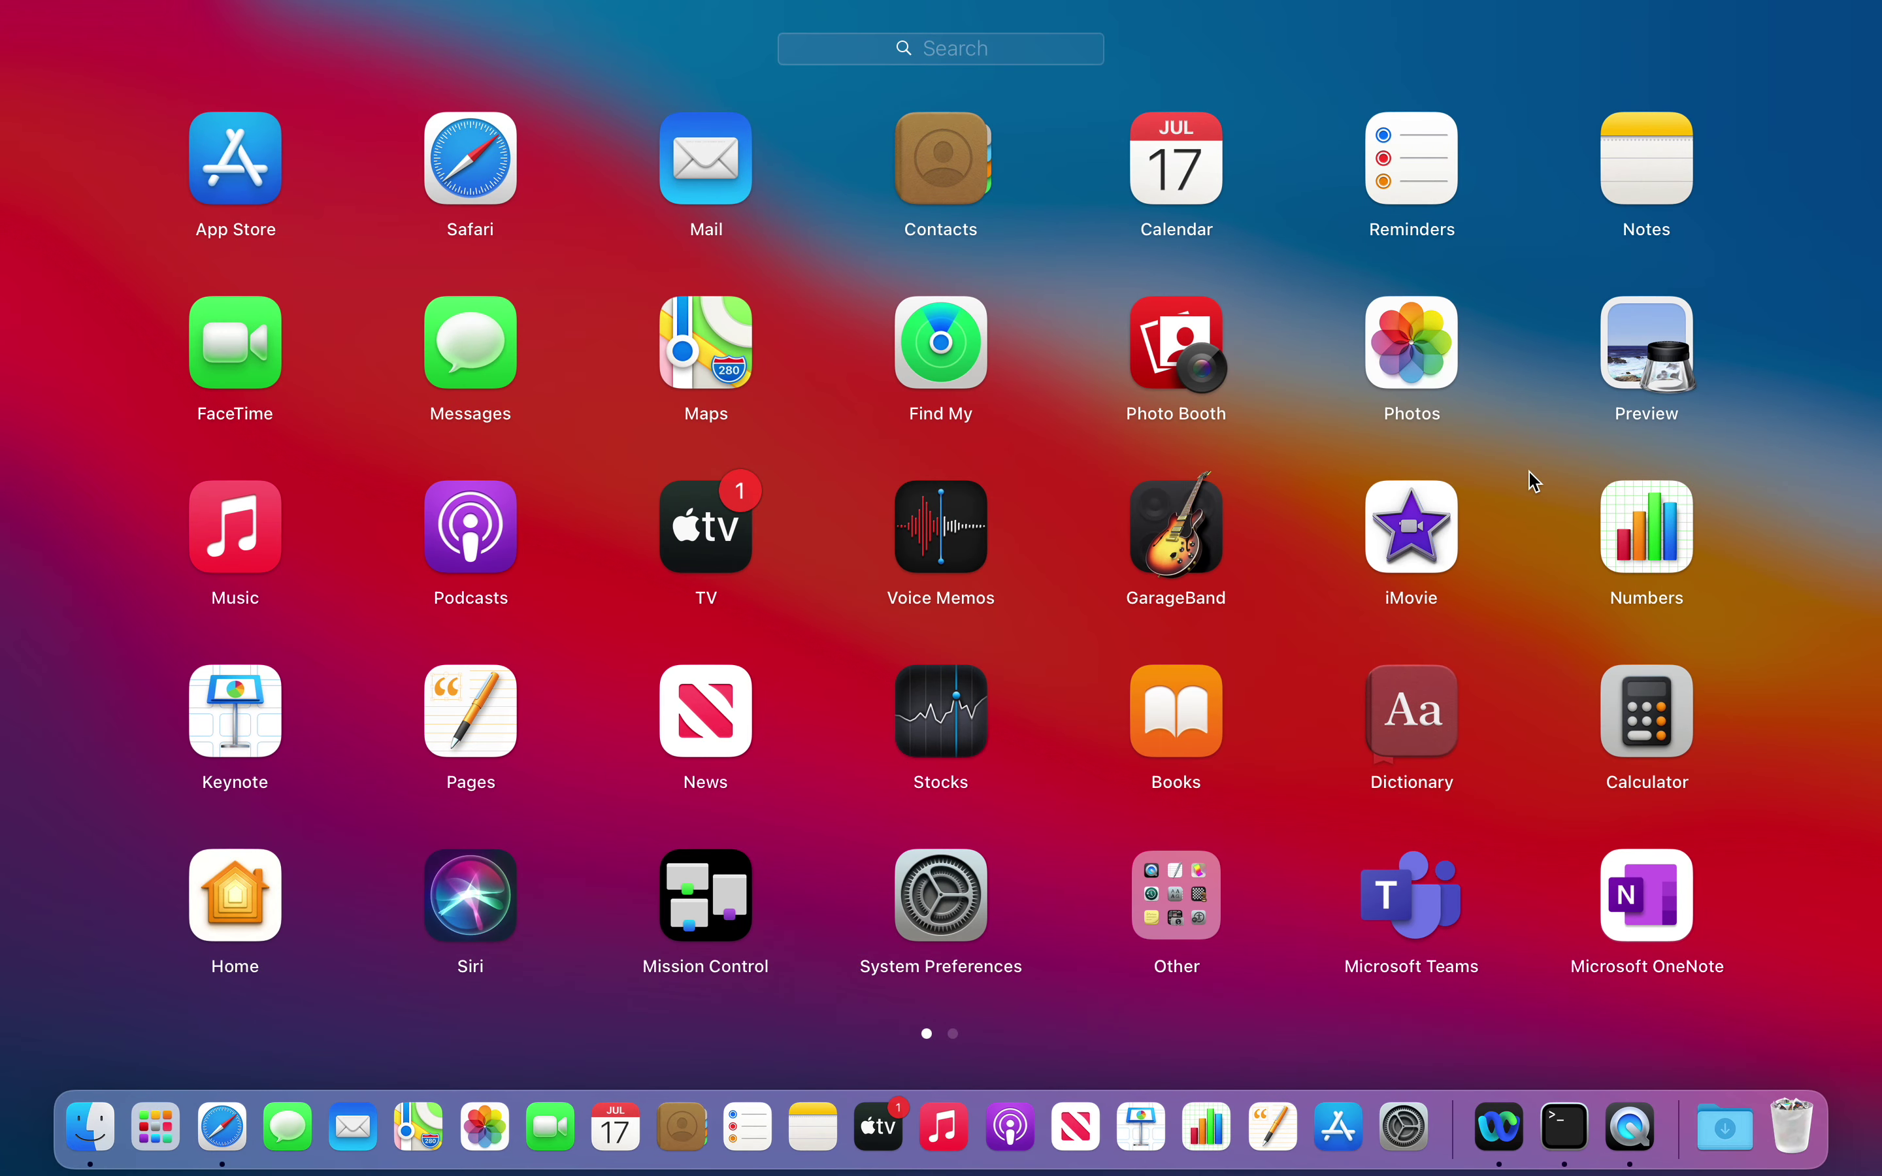
pyautogui.hscroll(3, 1538, 483)
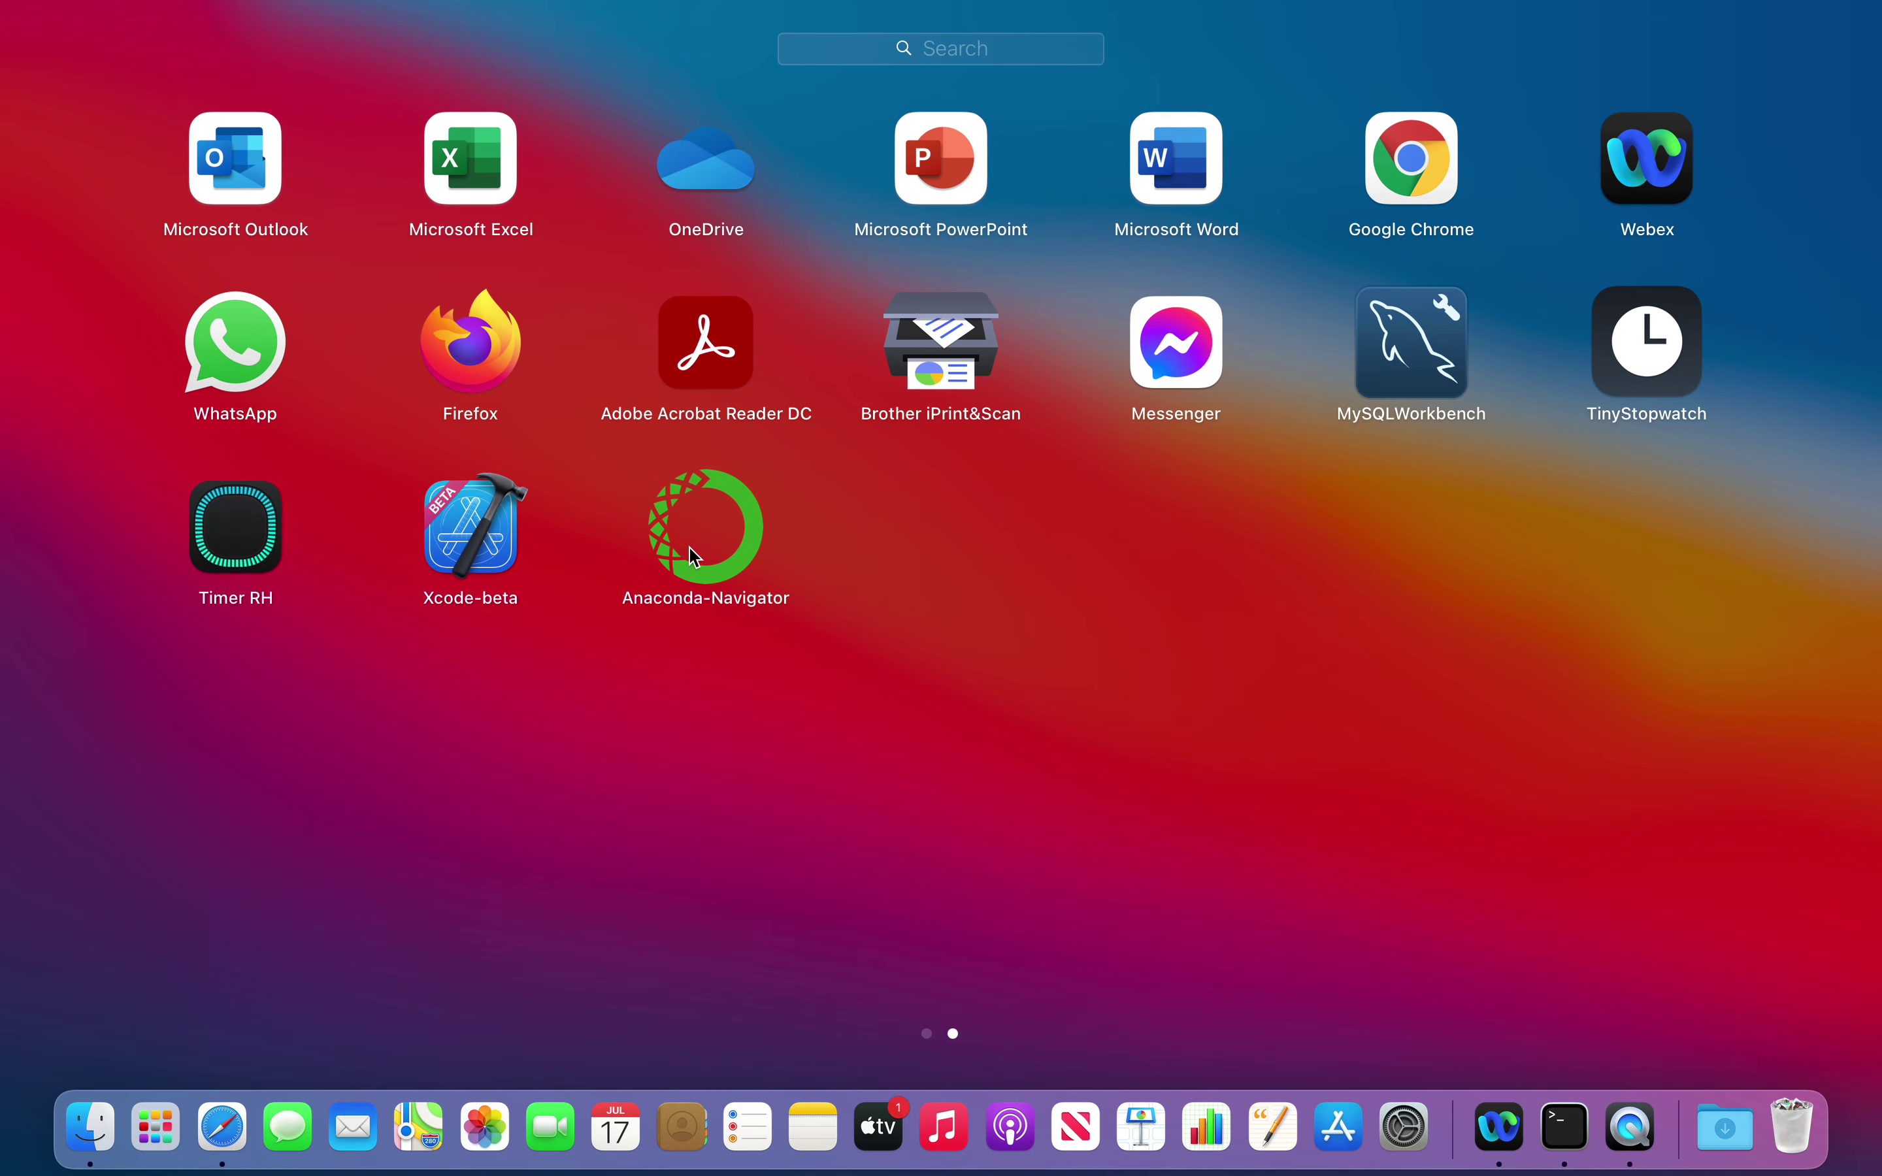
pyautogui.click(707, 559)
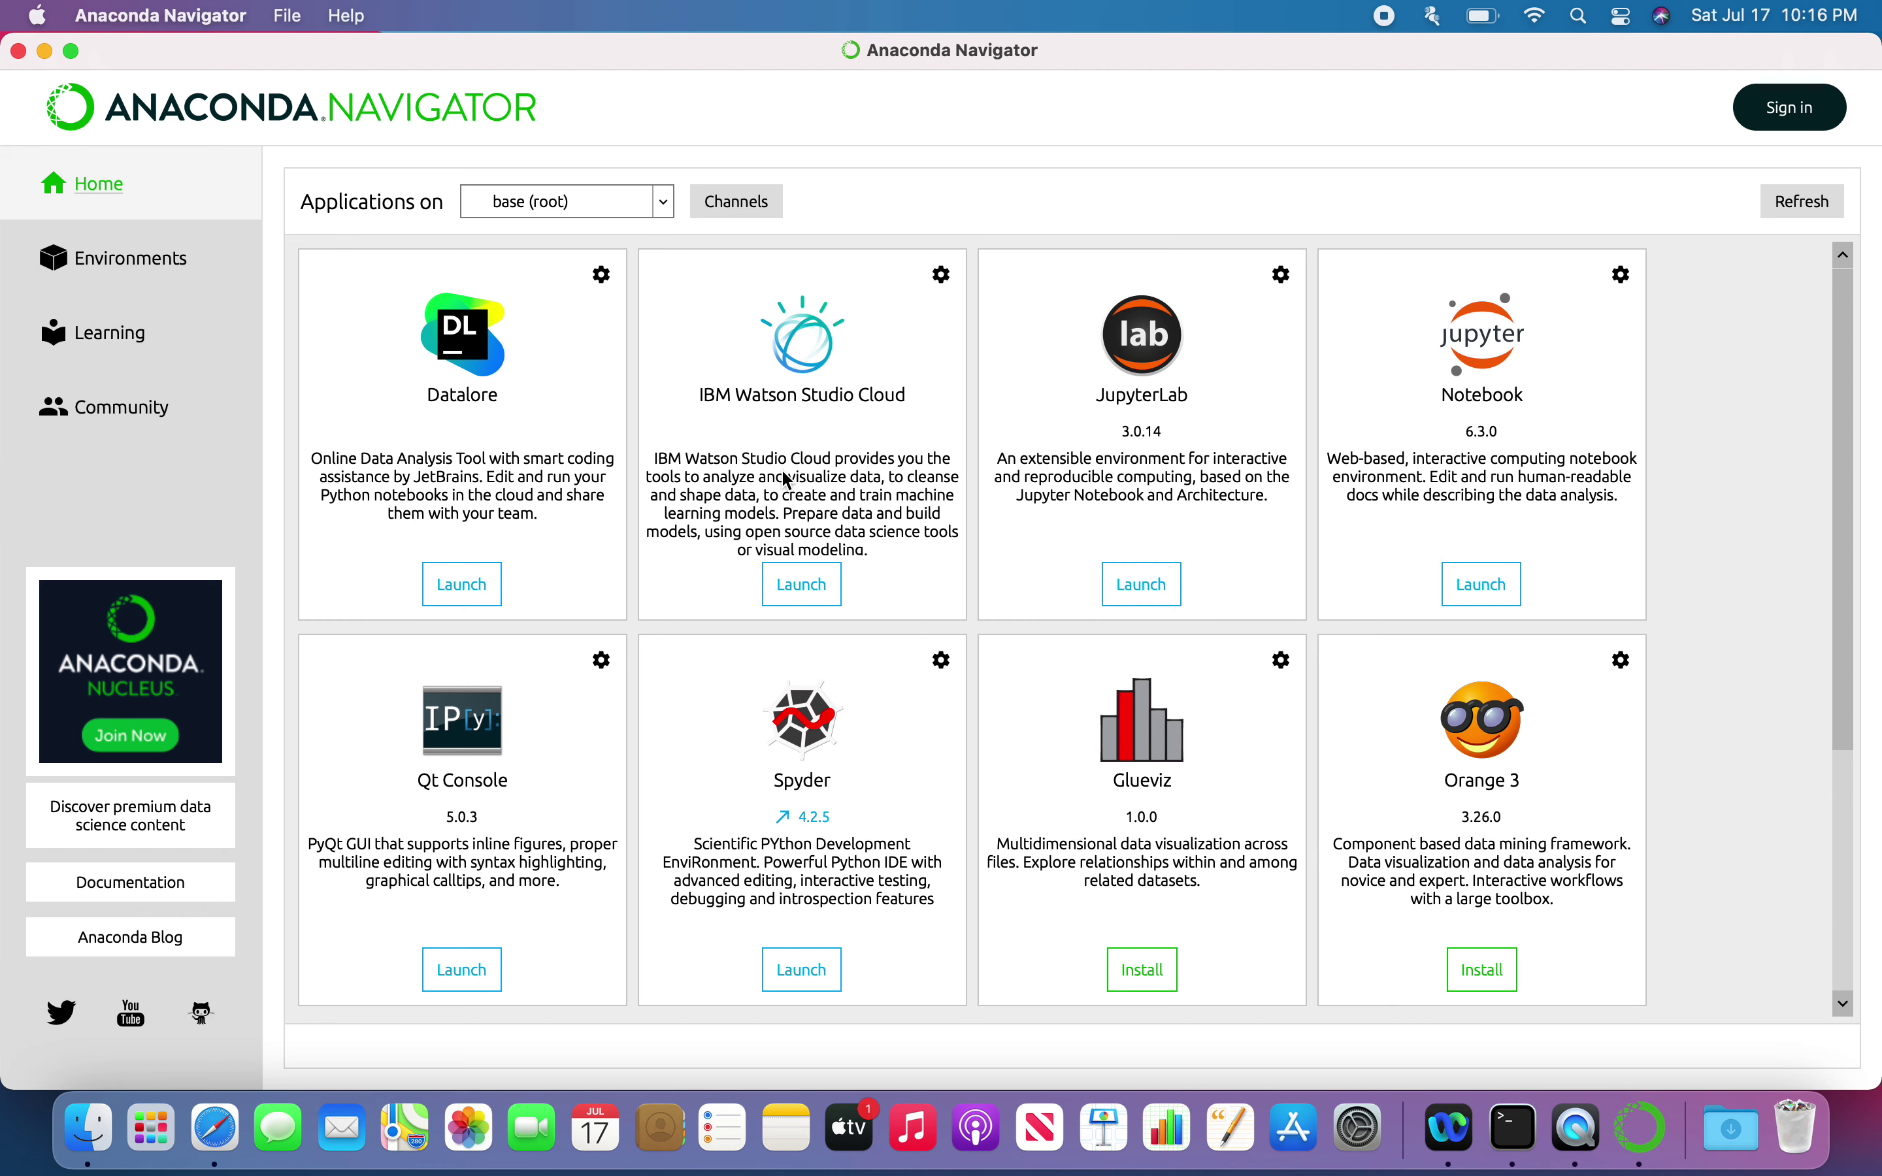
# Examine the applications on the Home page and the packages installed in the base (root) environment, and return to Home
pyautogui.scroll(-5, 637, 536)
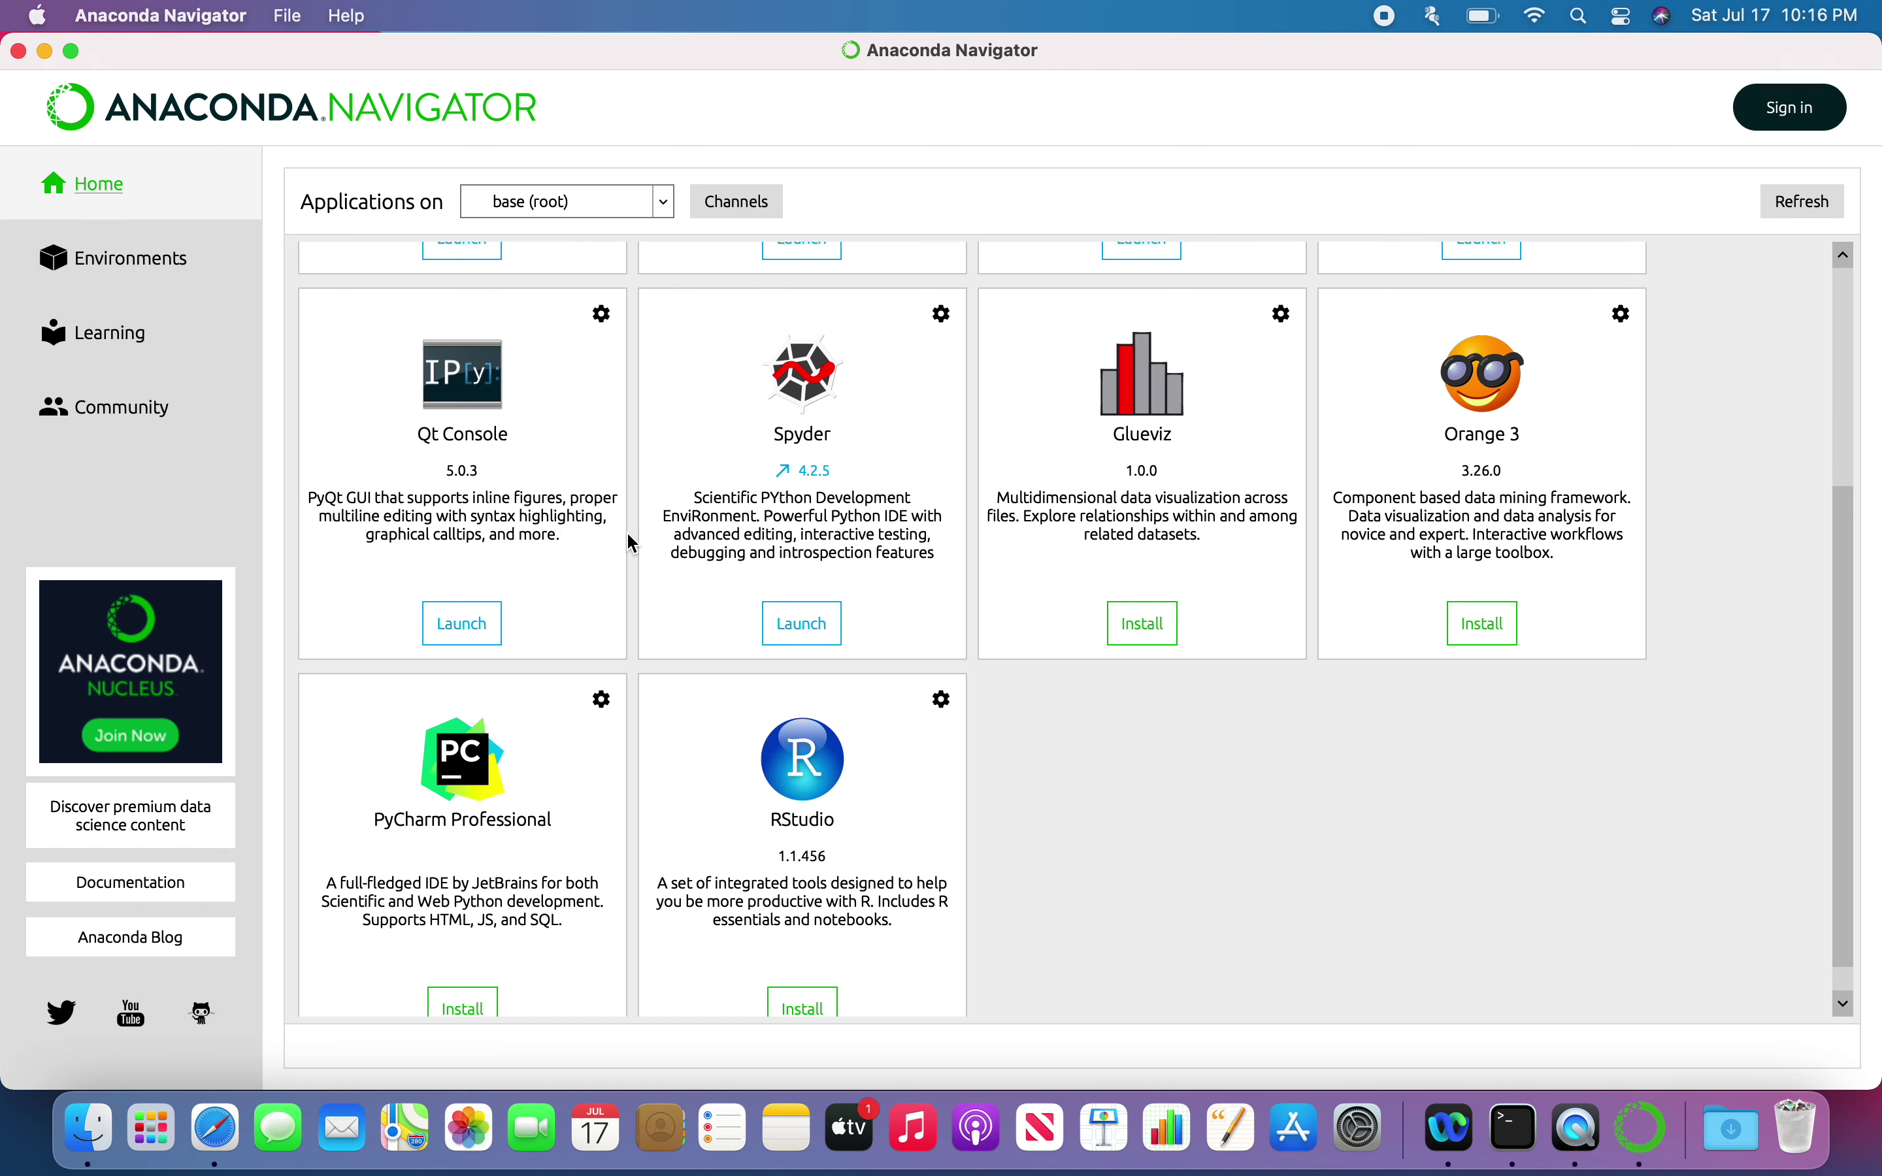
pyautogui.scroll(5, 619, 559)
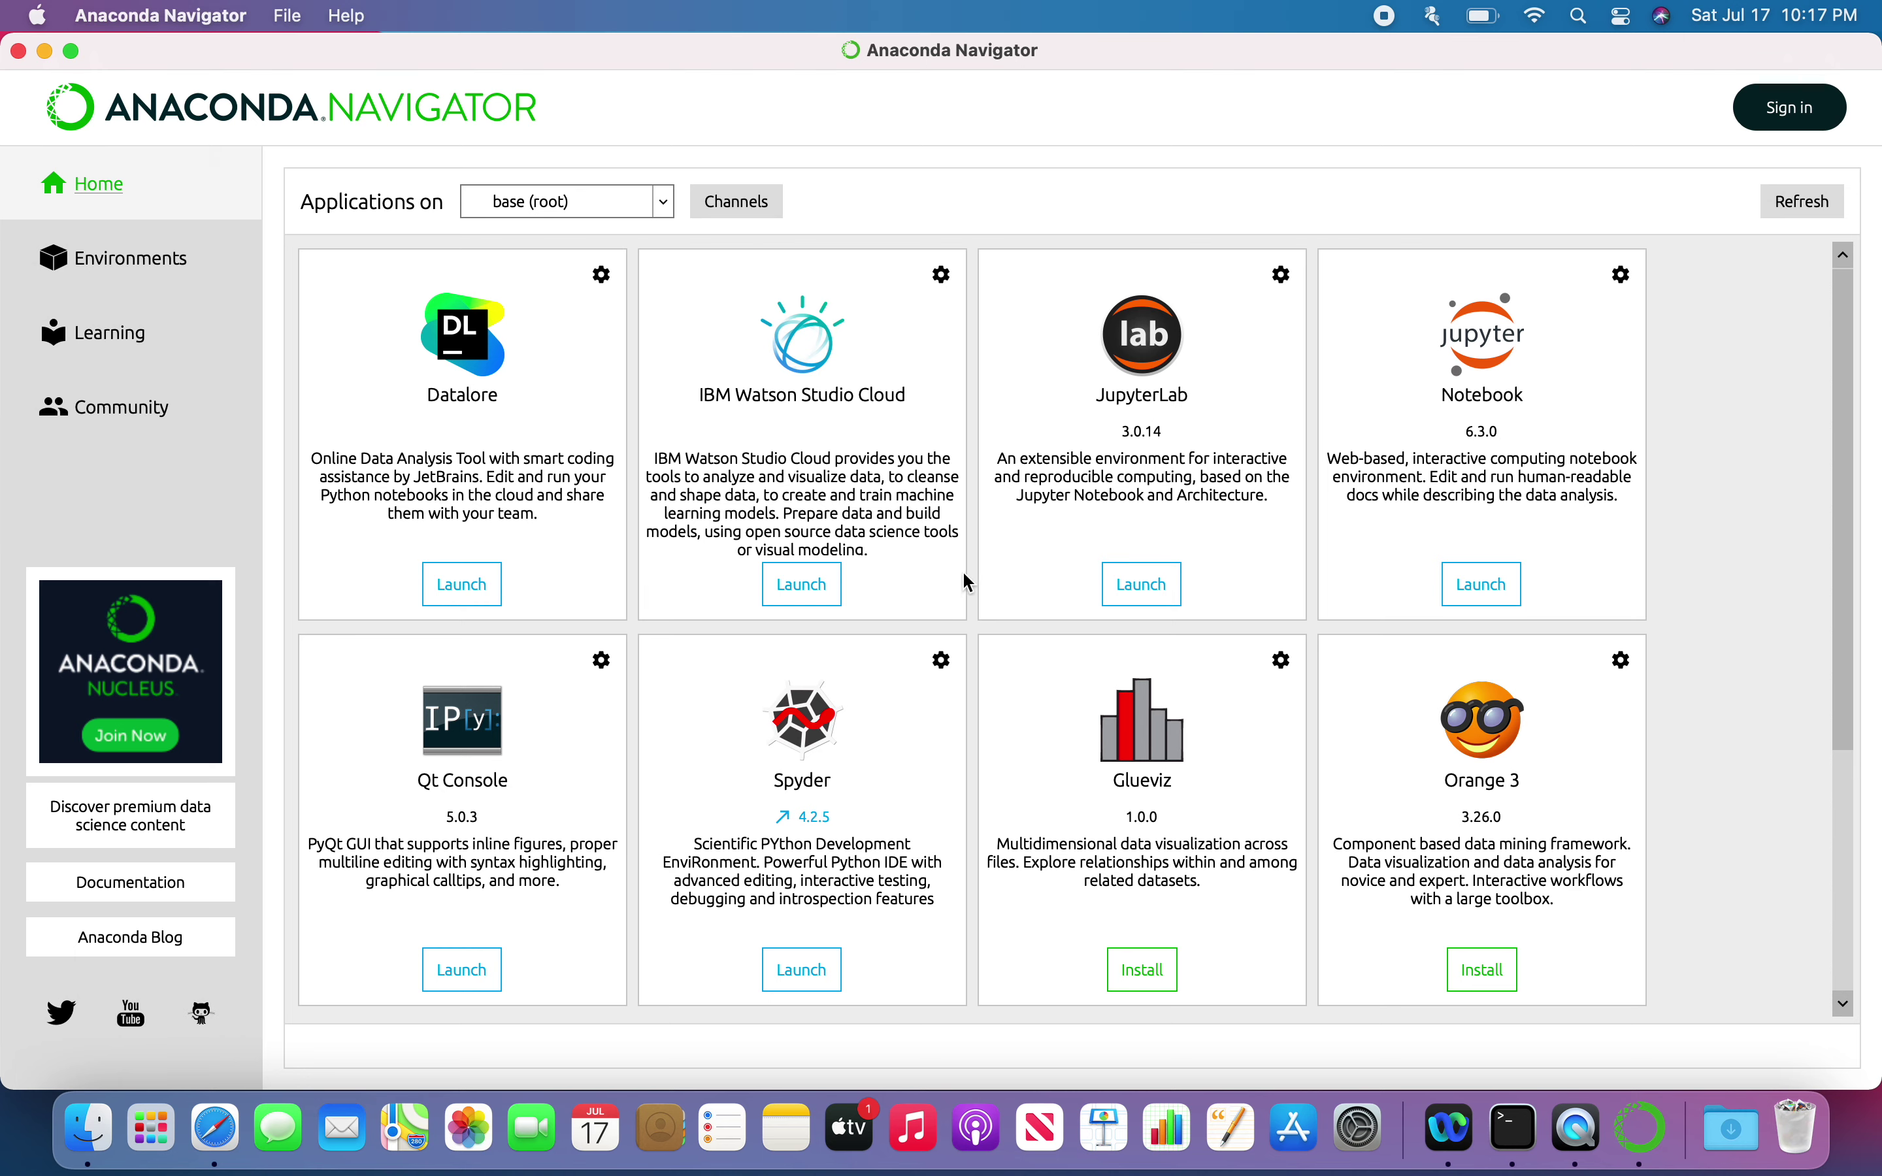
pyautogui.scroll(-5, 476, 803)
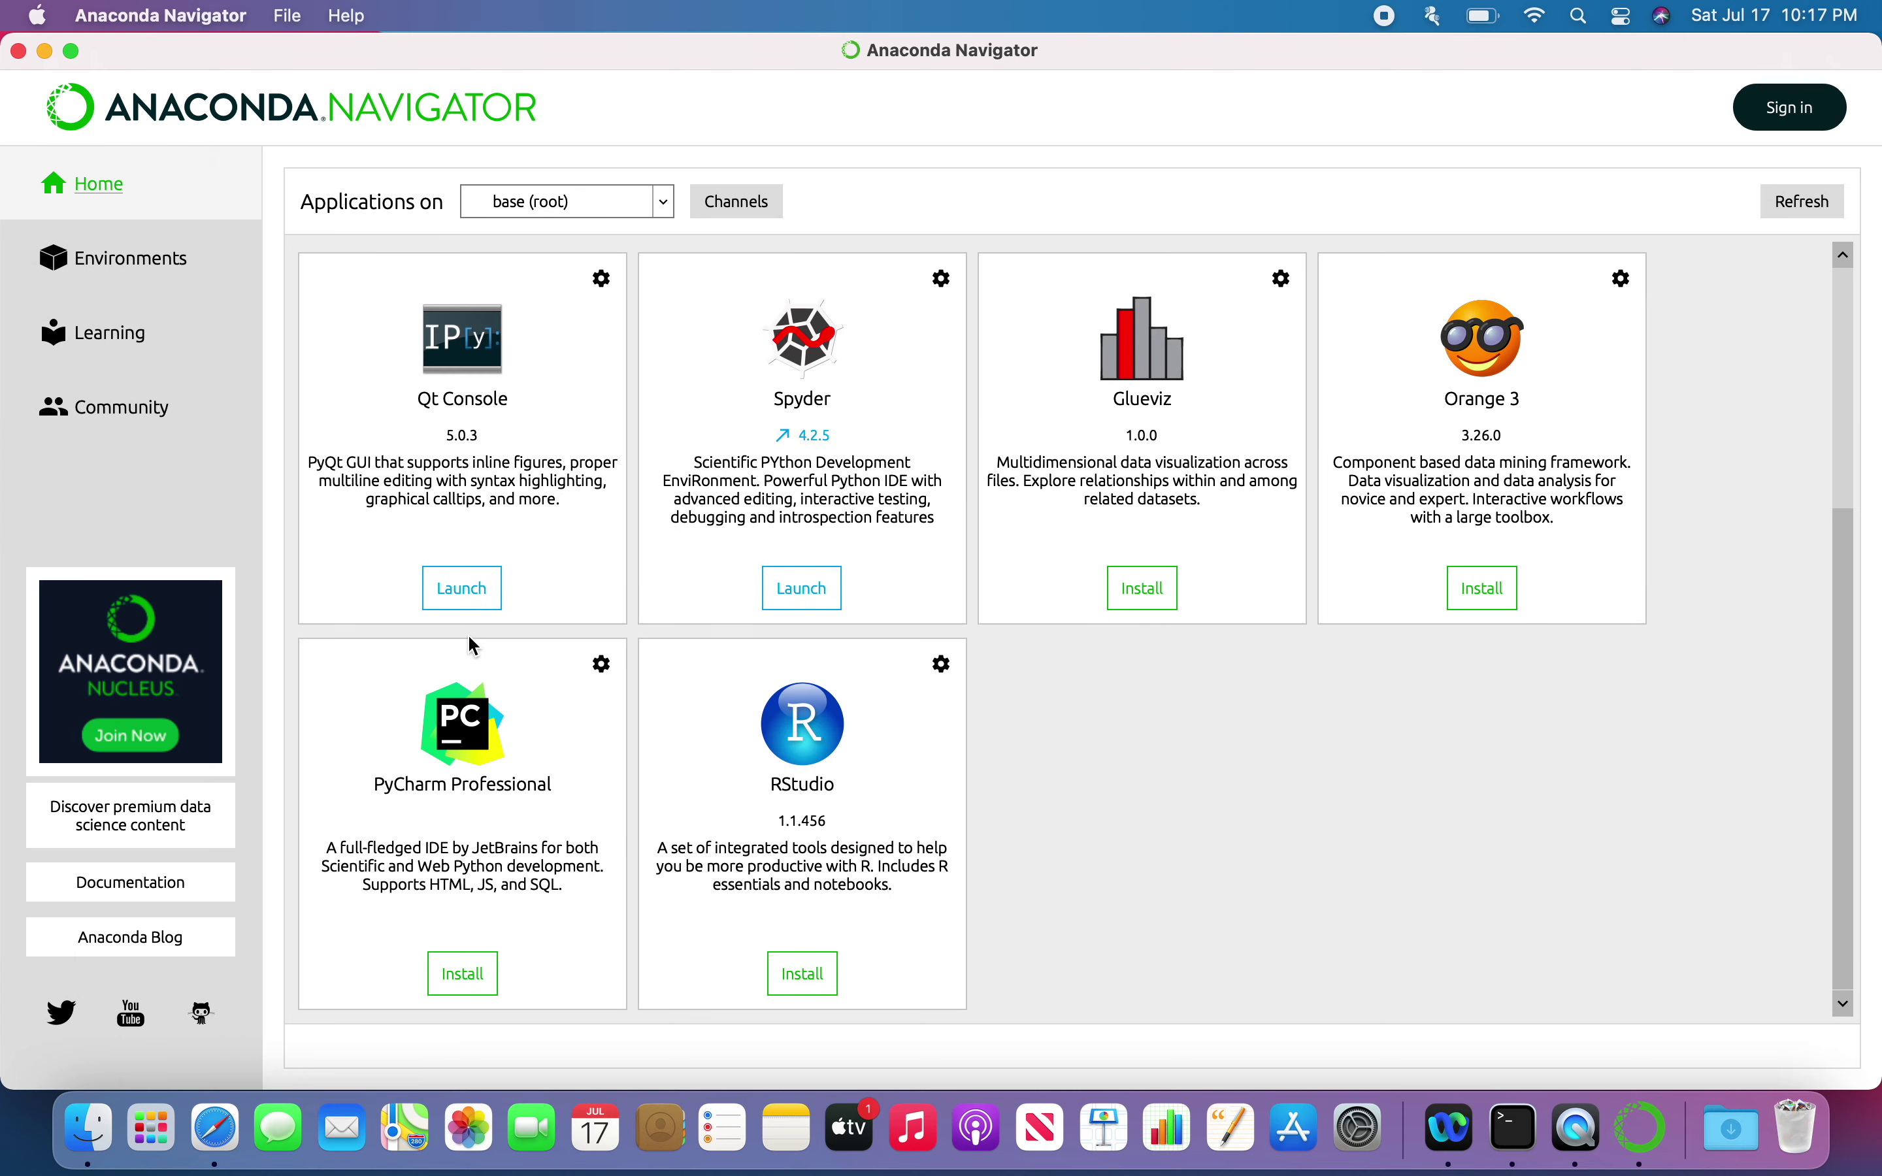
pyautogui.scroll(5, 482, 622)
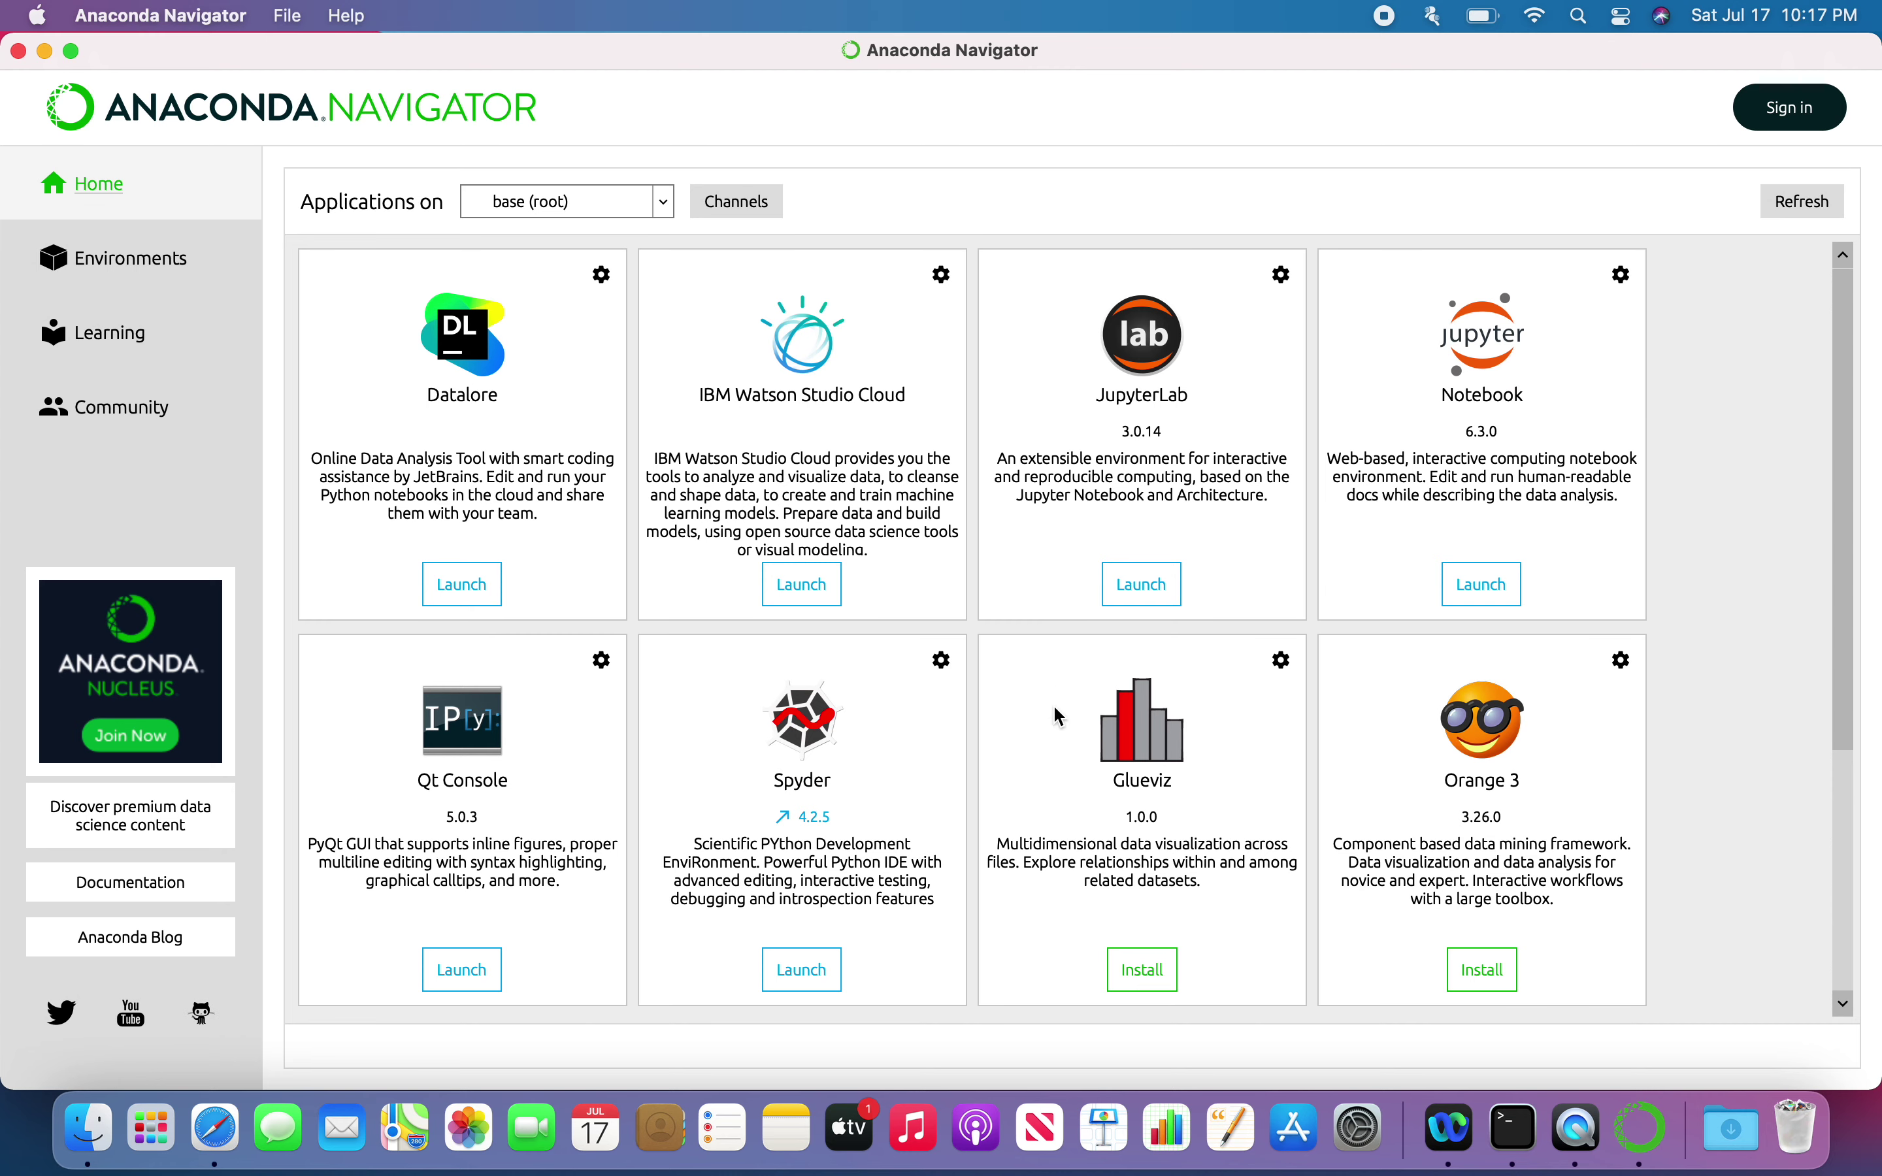
pyautogui.scroll(-5, 1060, 716)
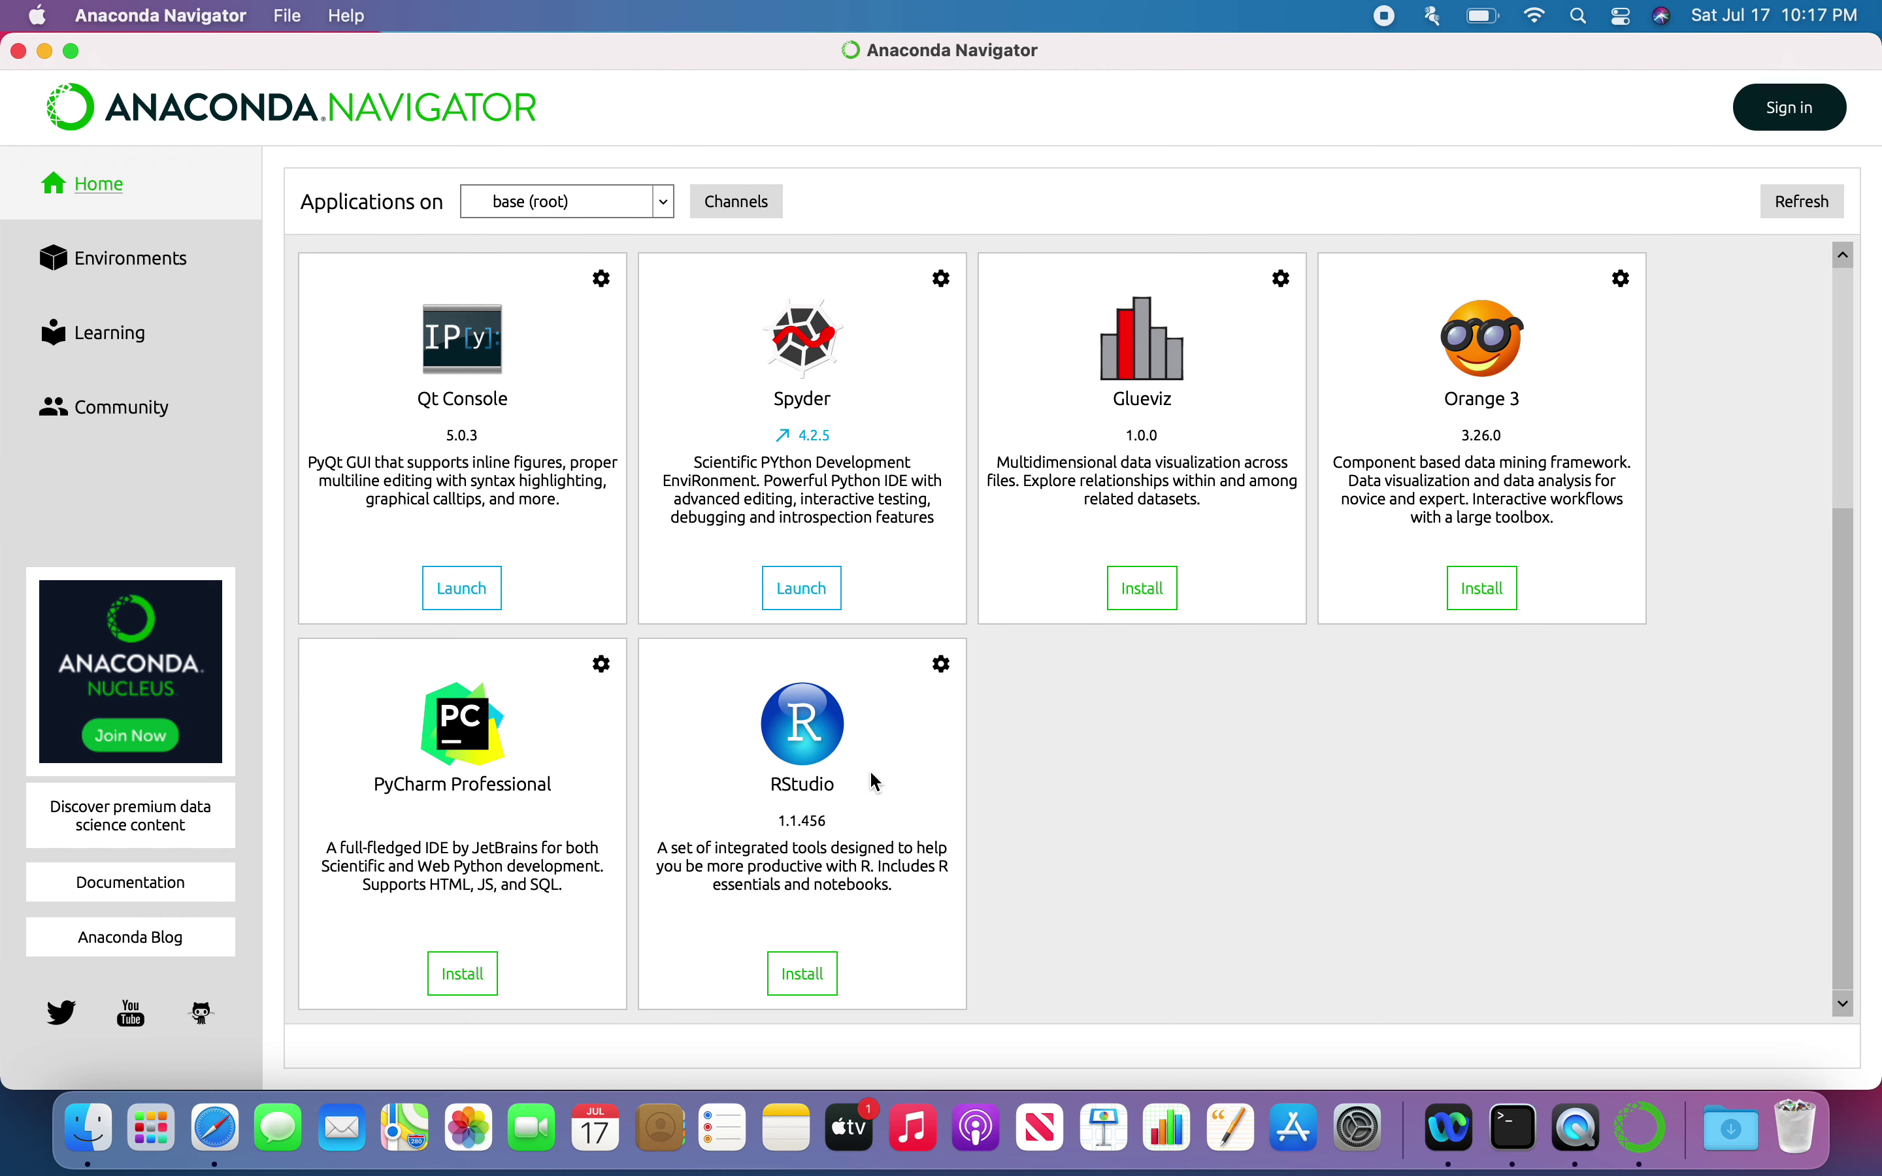
pyautogui.scroll(5, 885, 683)
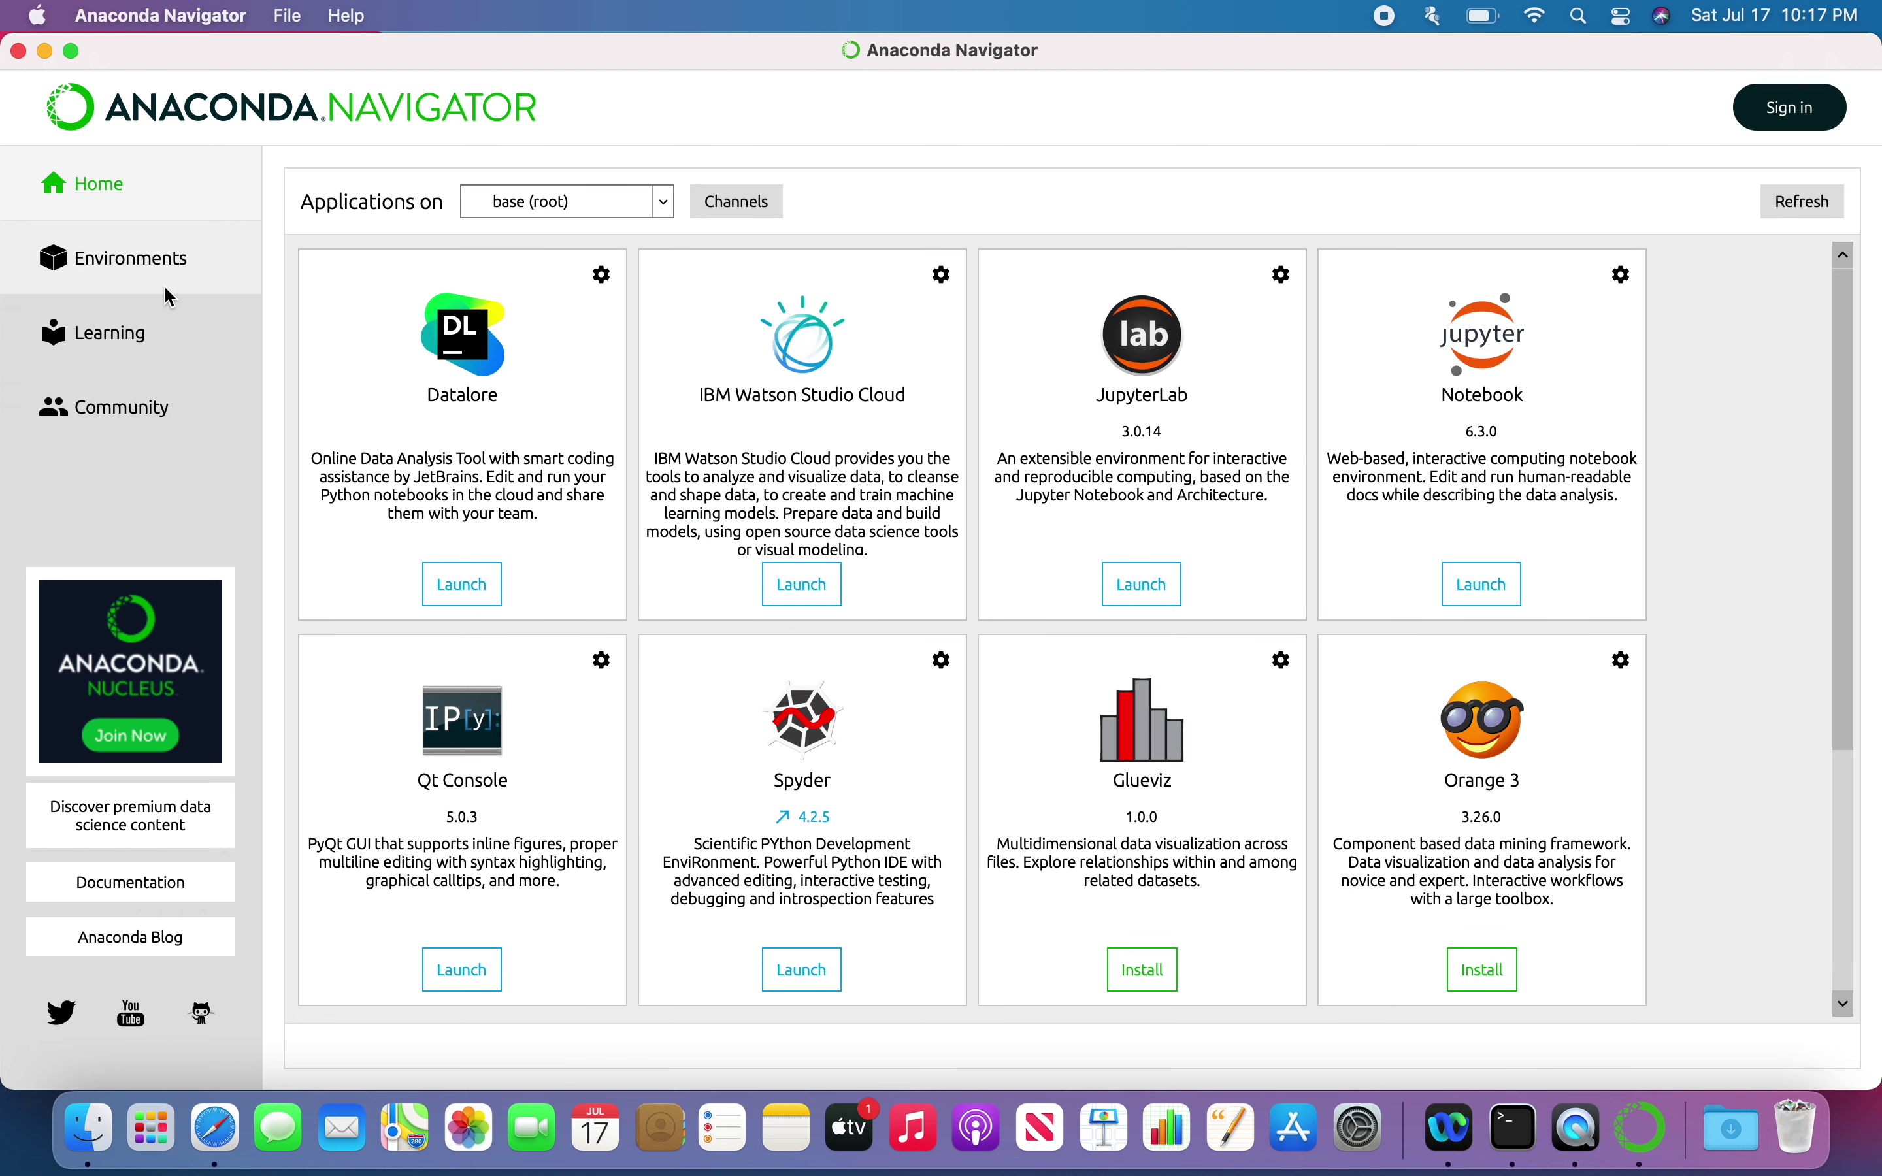
pyautogui.click(185, 277)
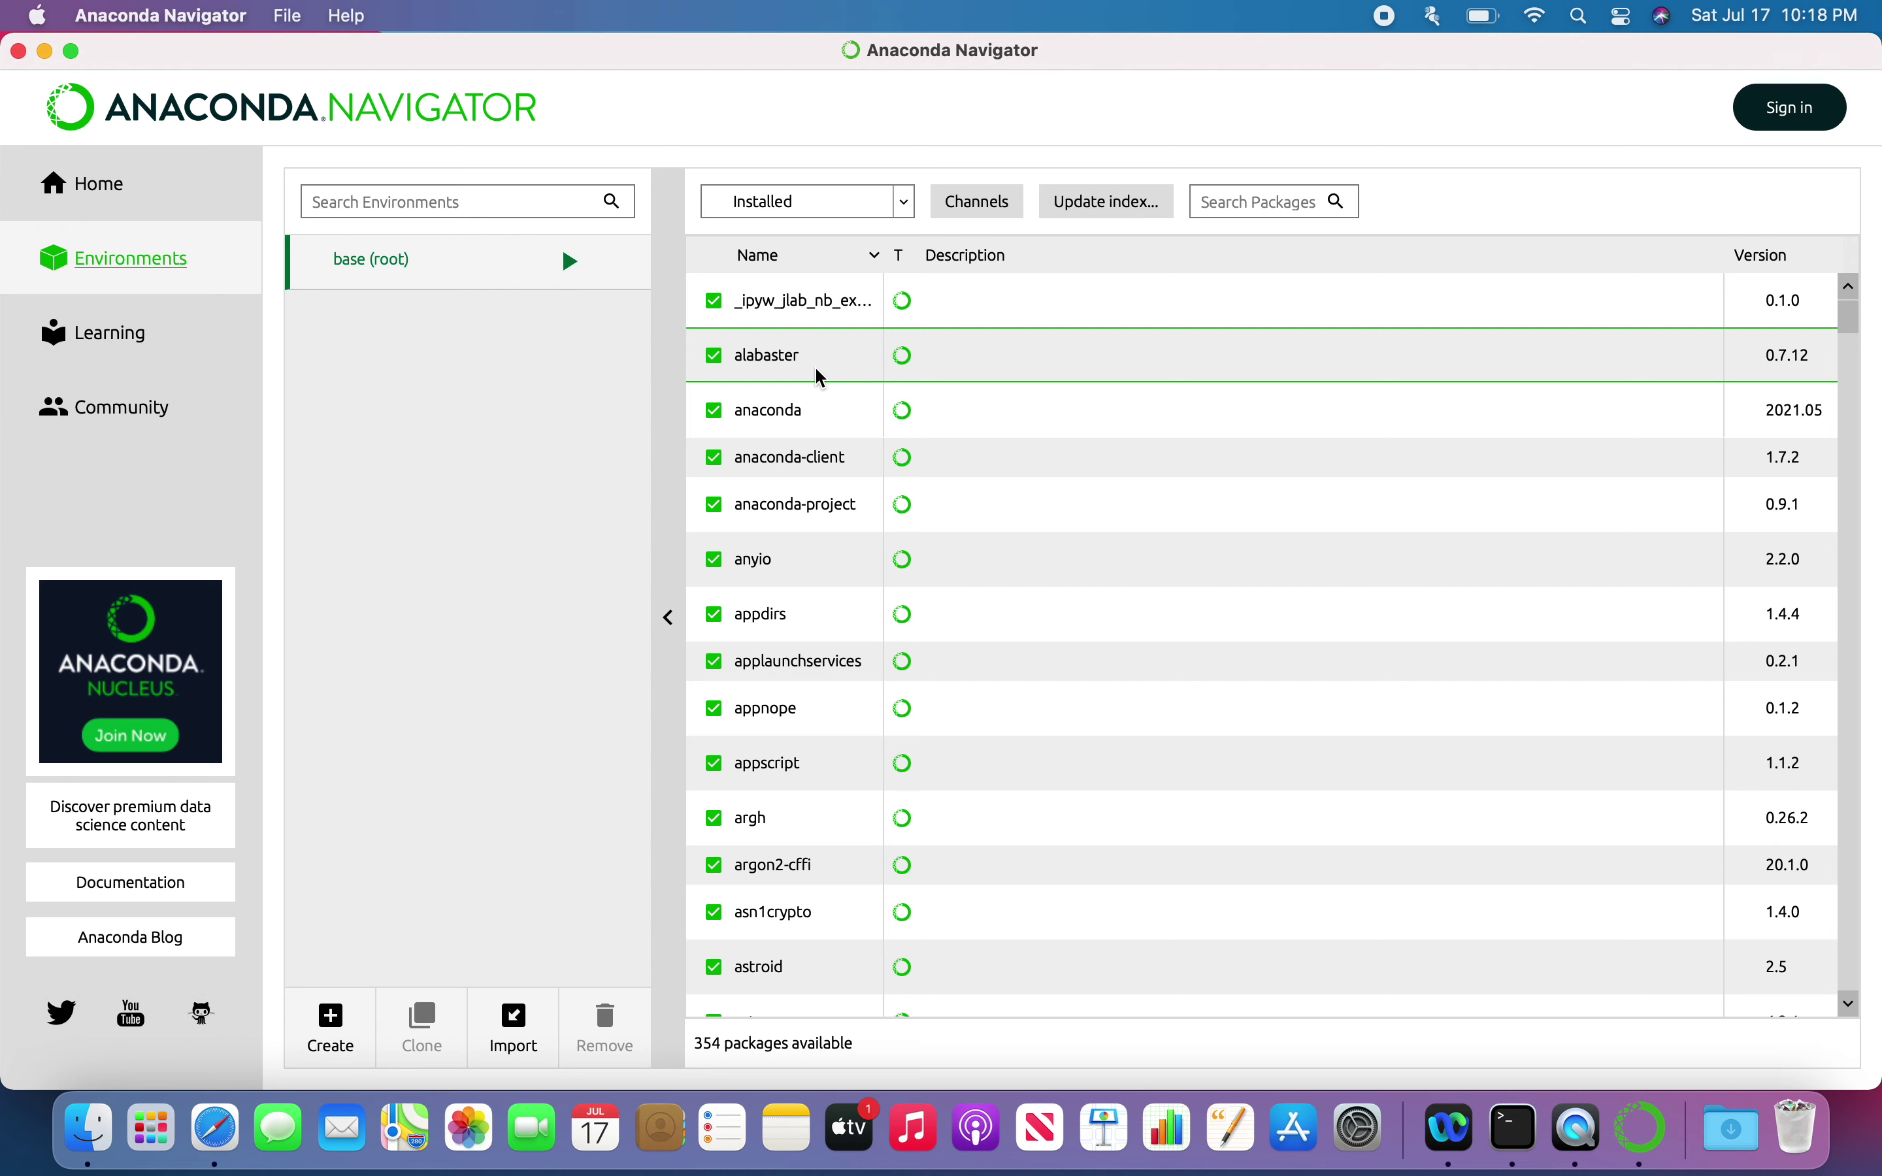
pyautogui.click(86, 184)
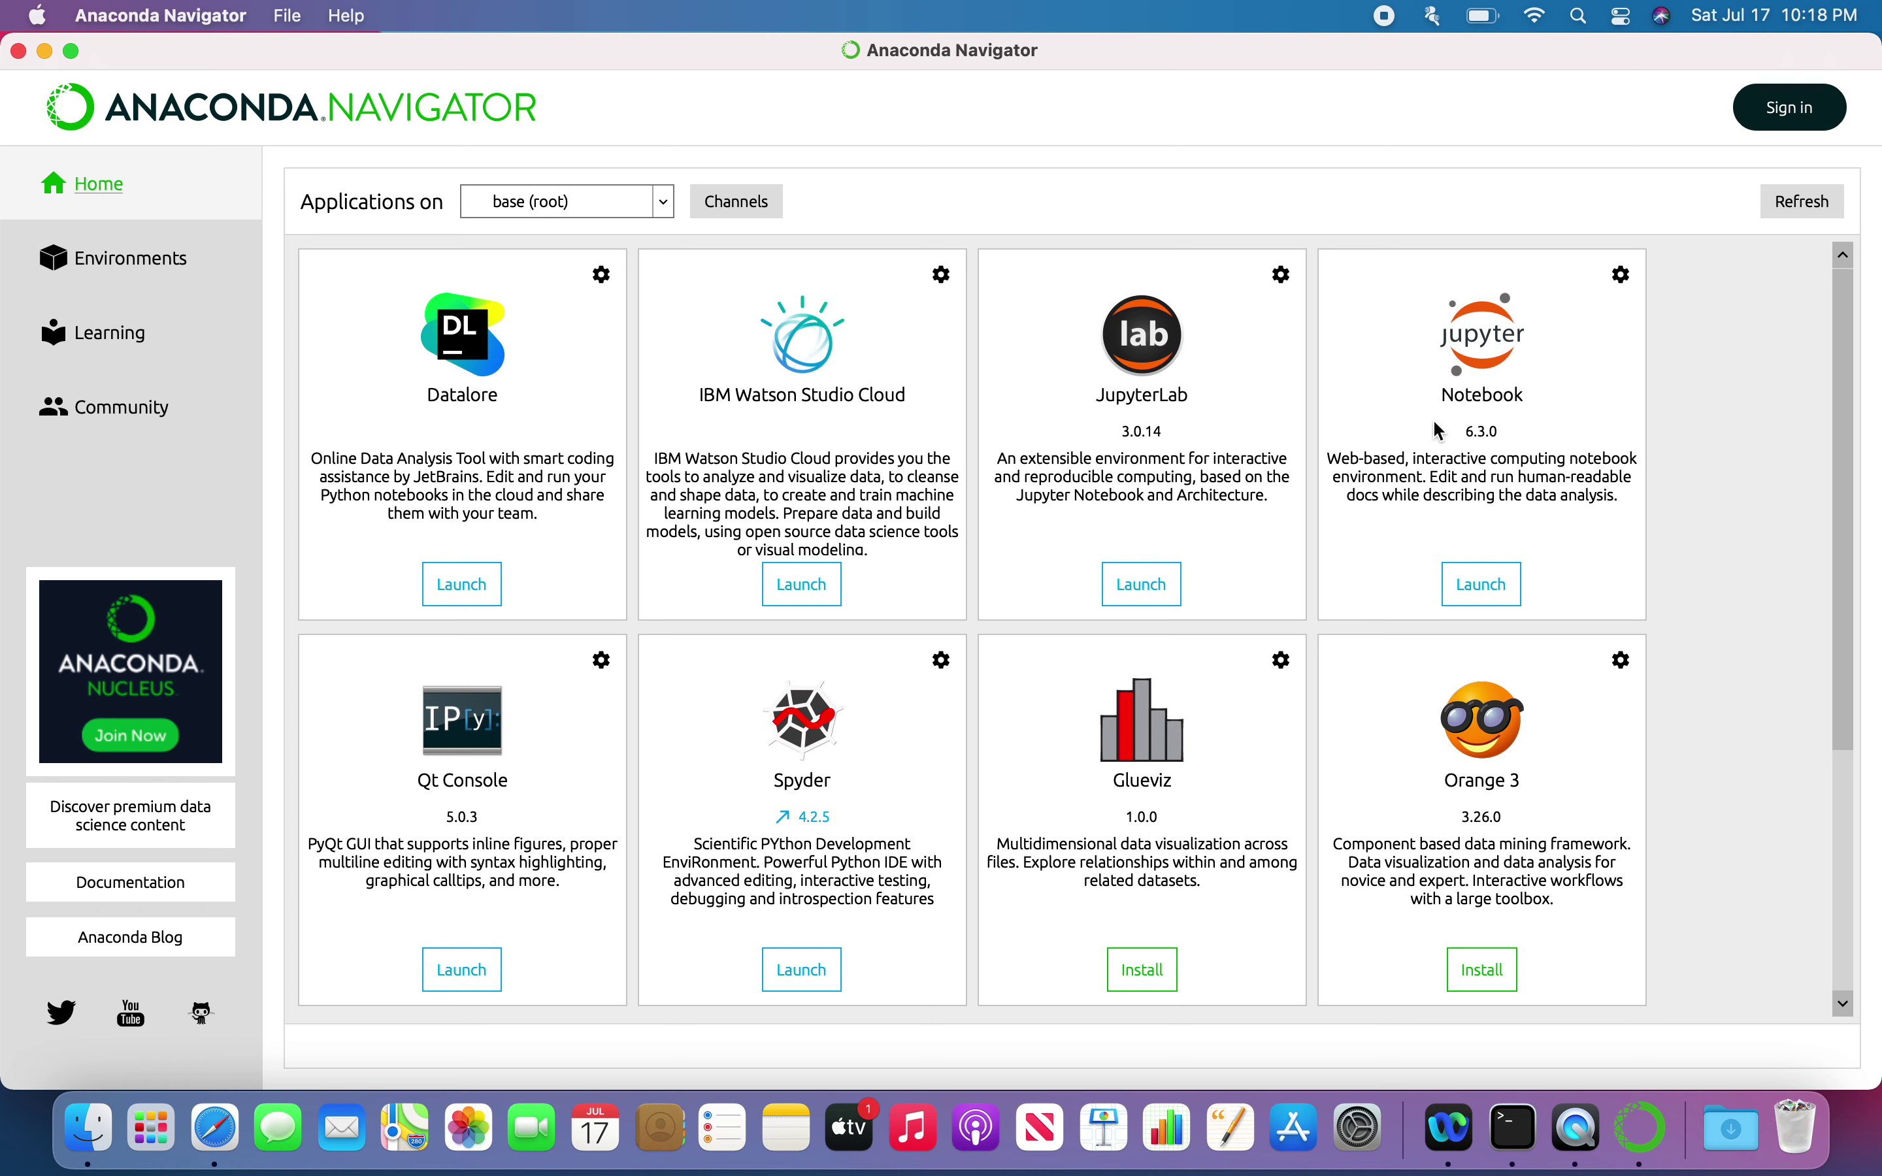